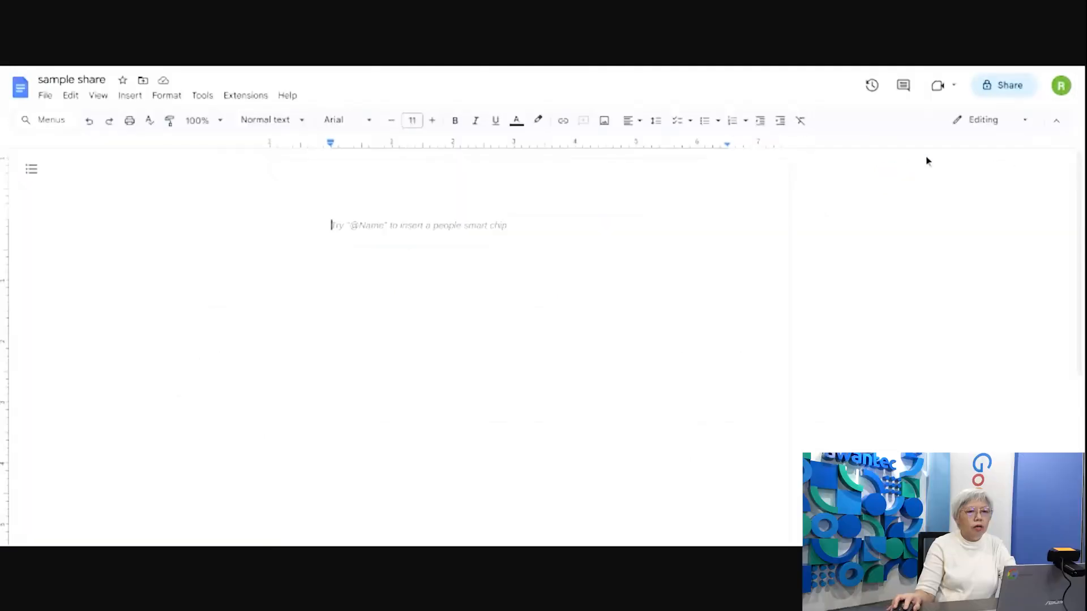
- Open the sharing settings of the "sample share" document and add a colleague as a recipient
click(1013, 95)
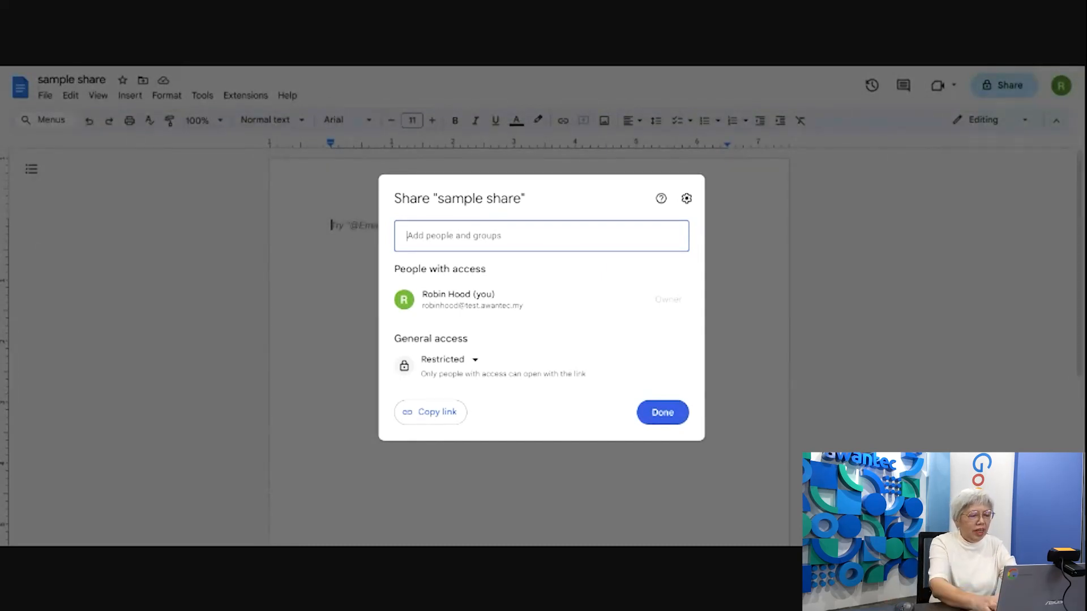
text(wai)
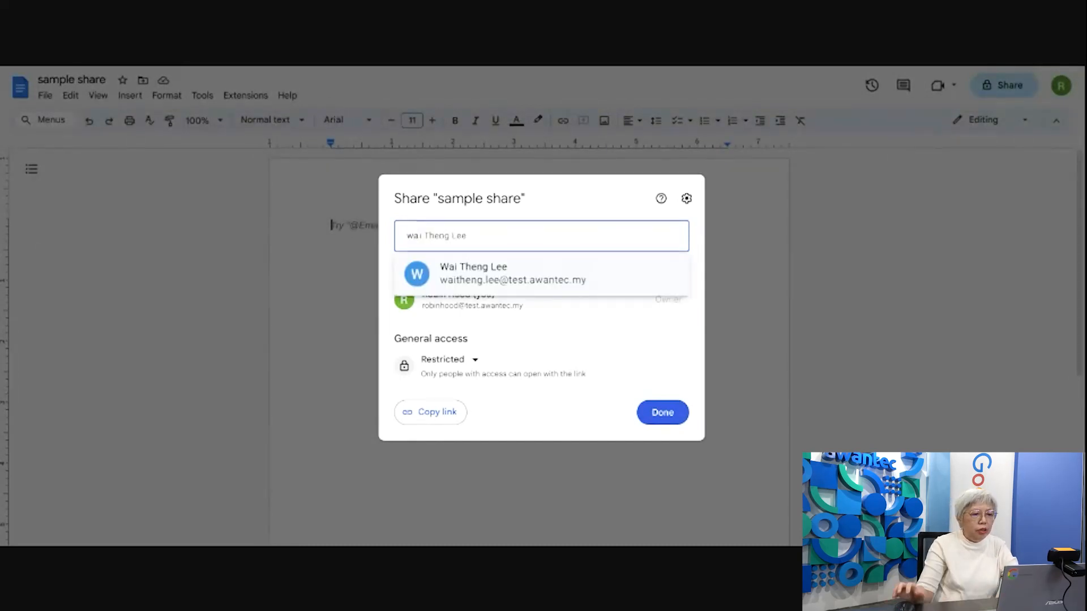
click(516, 277)
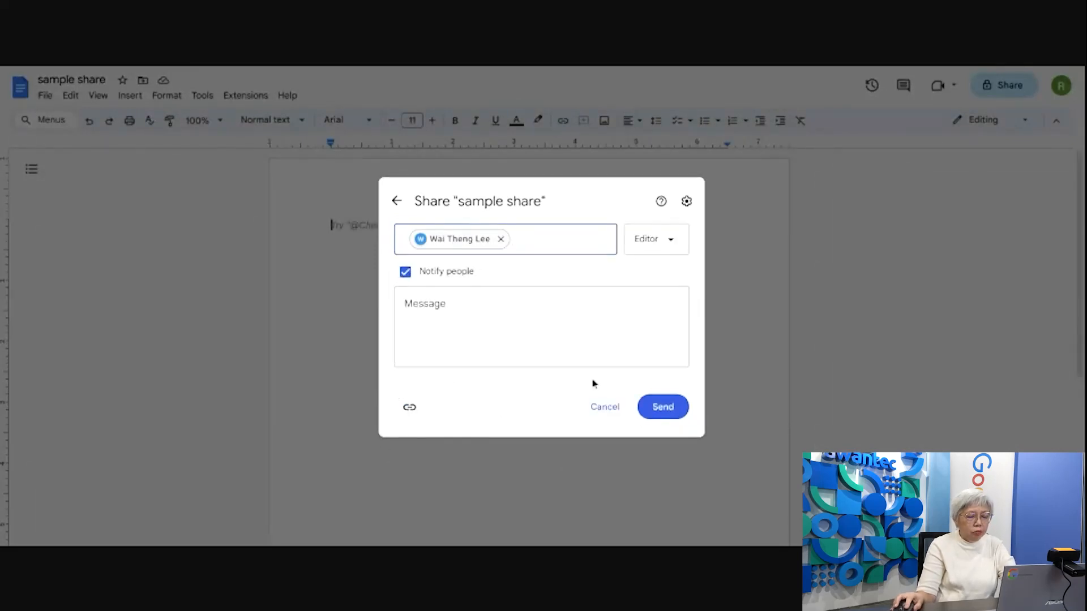
- Add an expiration to the recipient's access, keeping the date at Sep 21, 11:59 PM
click(679, 245)
click(680, 245)
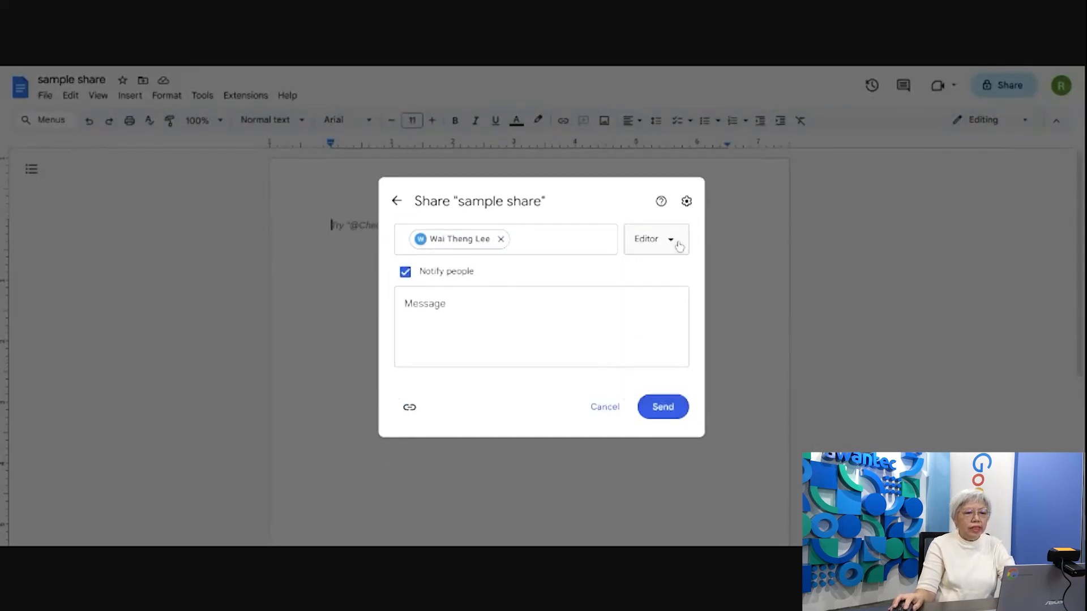
click(680, 245)
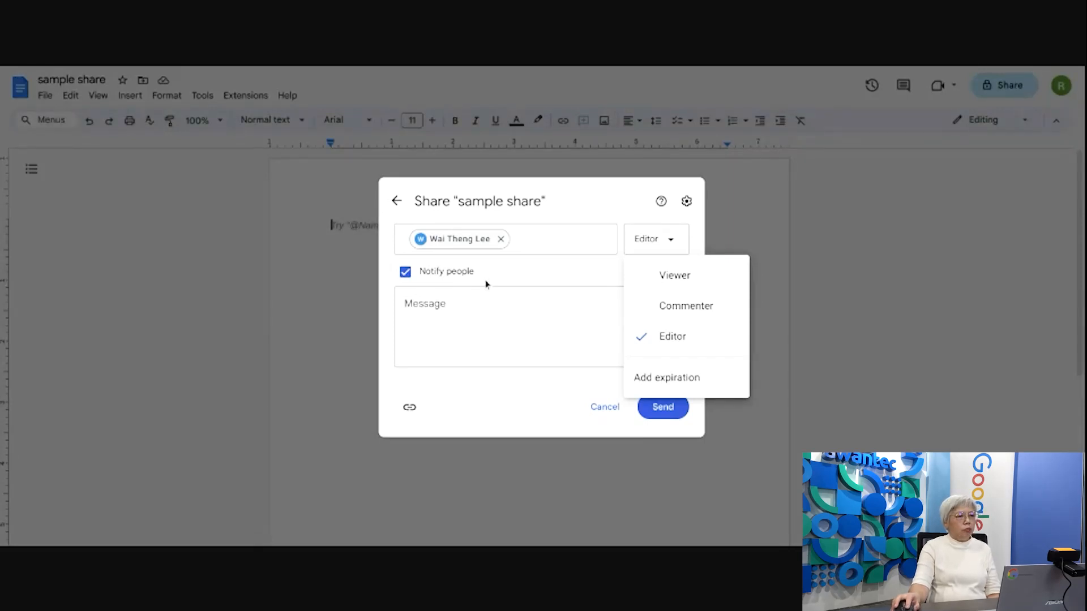
click(690, 386)
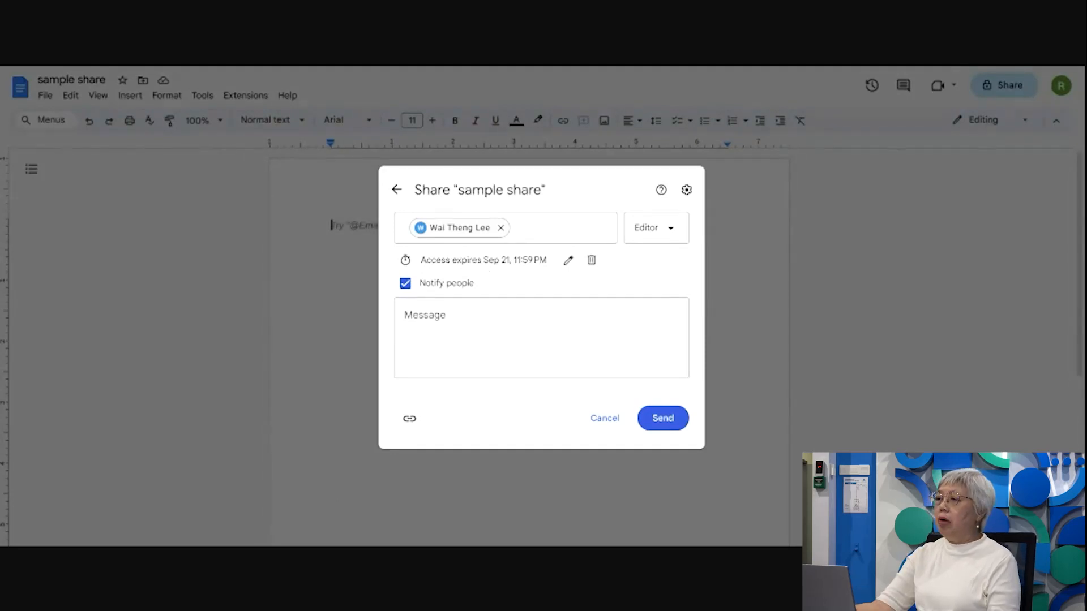
click(567, 262)
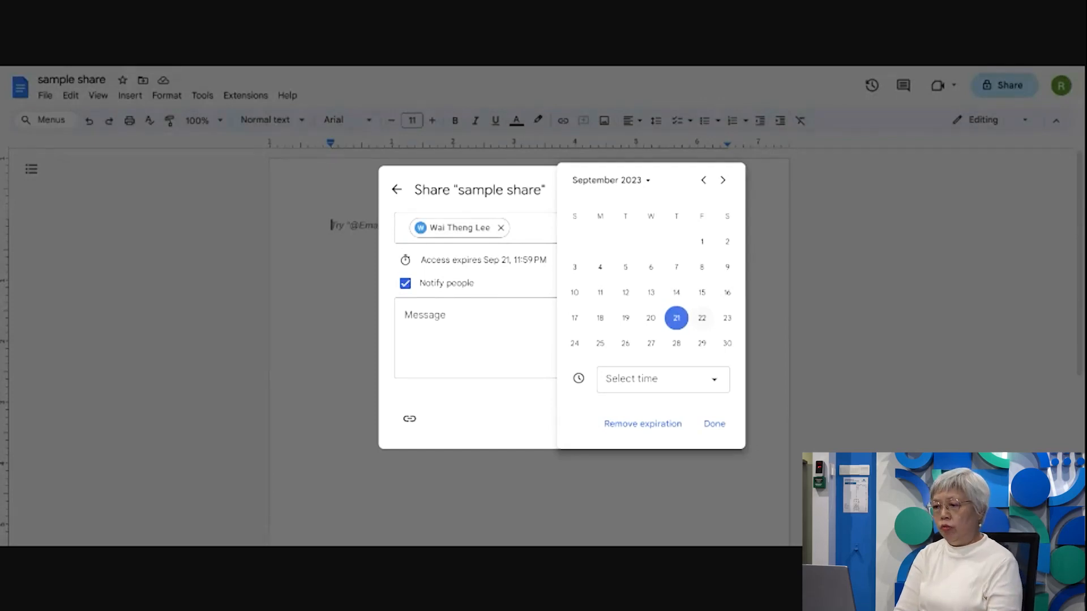
click(719, 431)
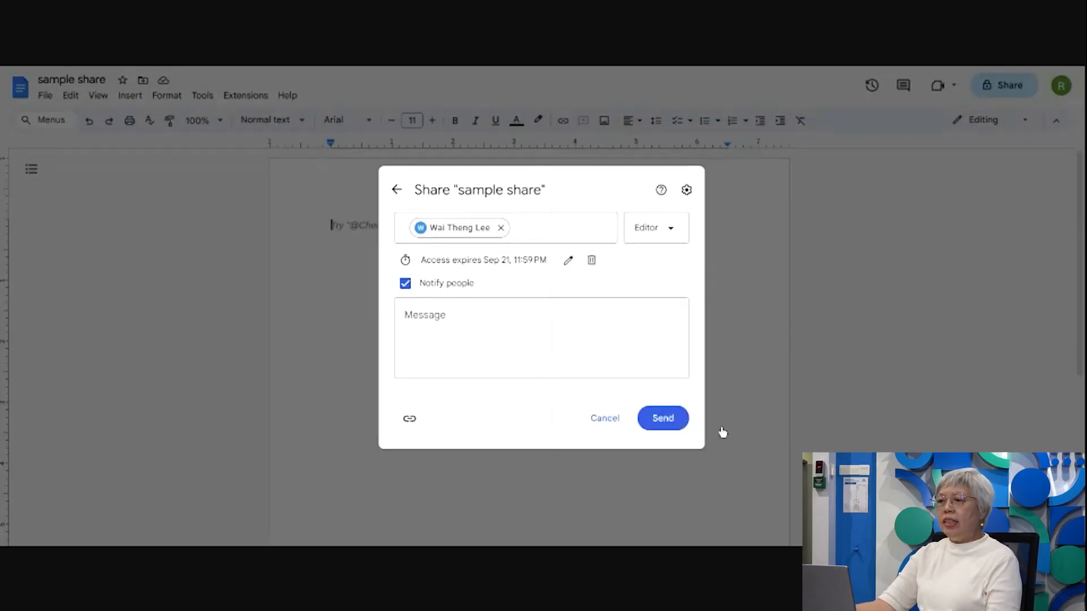
- Change the recipient's access role to Commenter
click(489, 318)
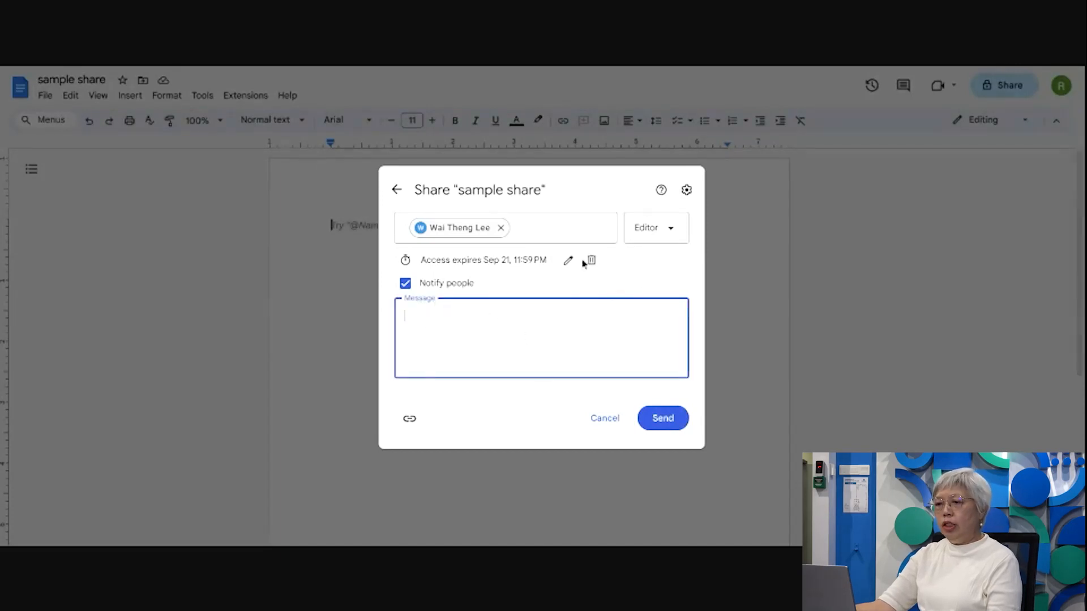
click(672, 232)
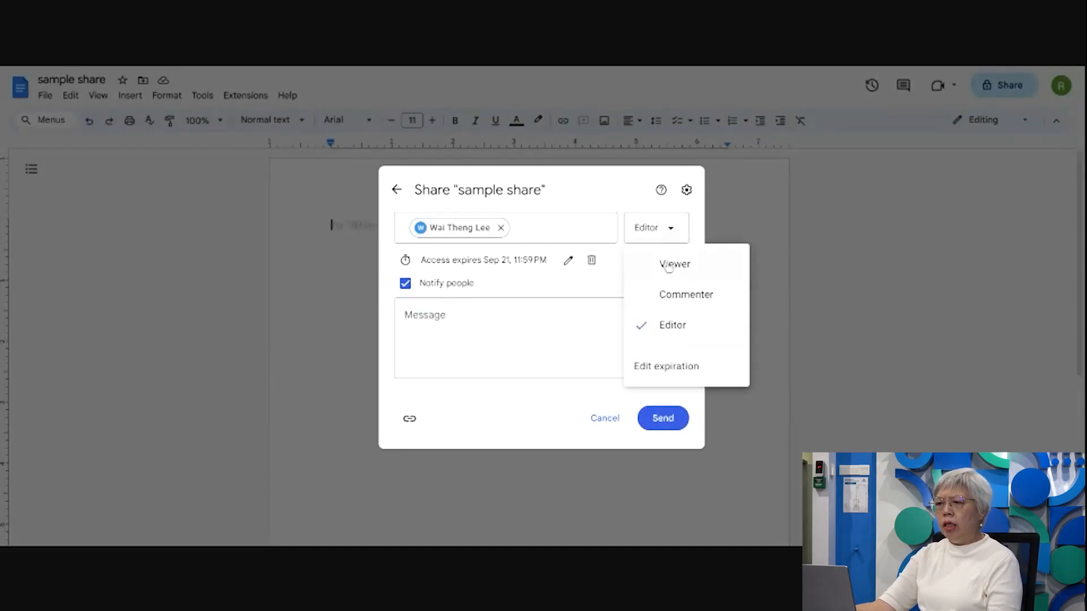
click(705, 297)
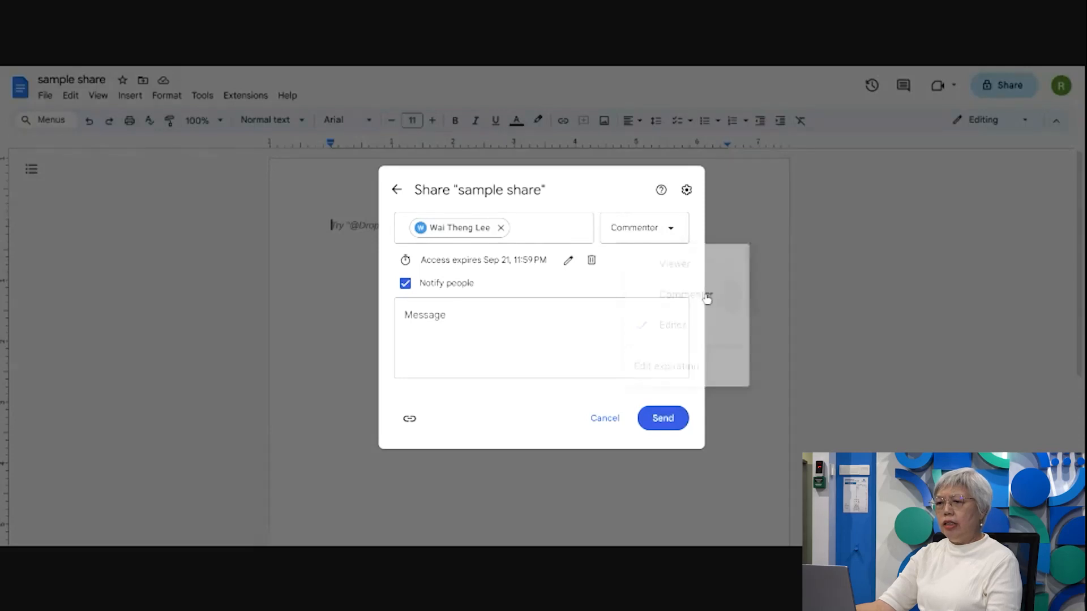
- Enter the notification message "Hi I m sharing this" and send the sharing invitation
click(528, 315)
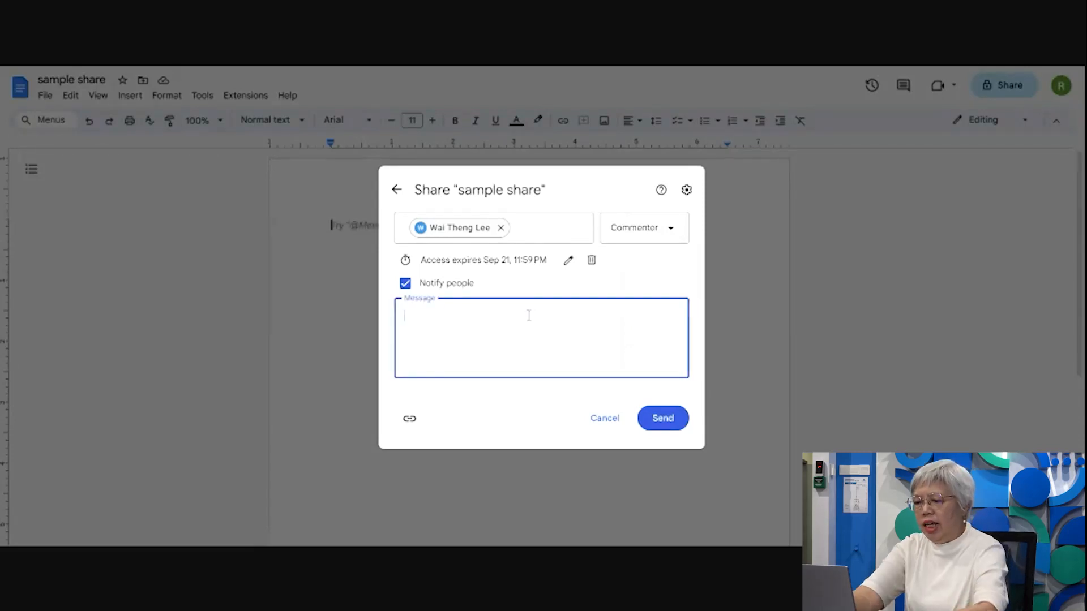
text(Hi I )
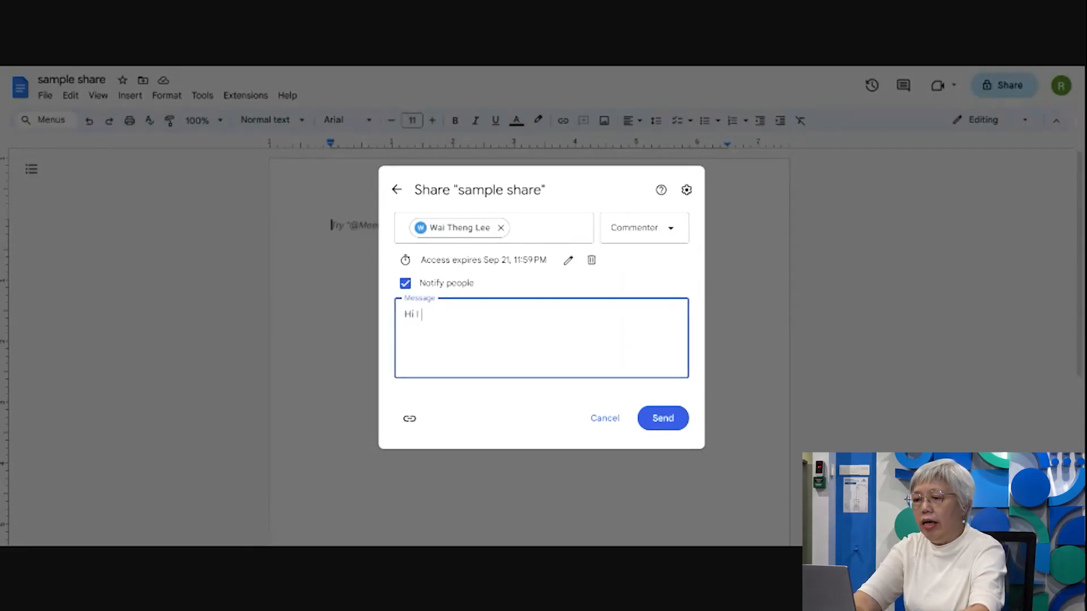
text(m shar)
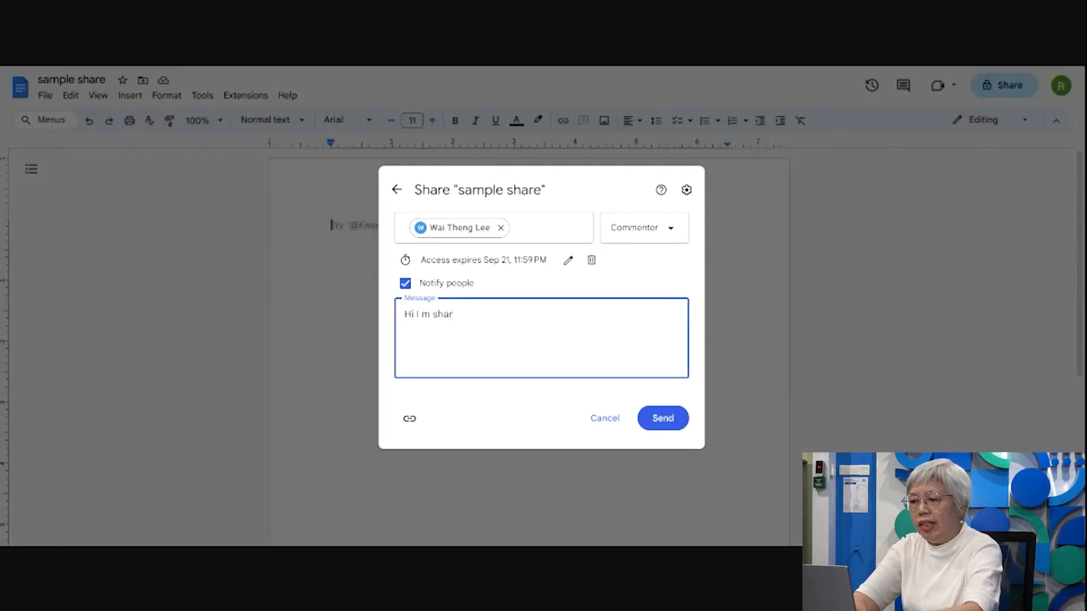
text(ing thi)
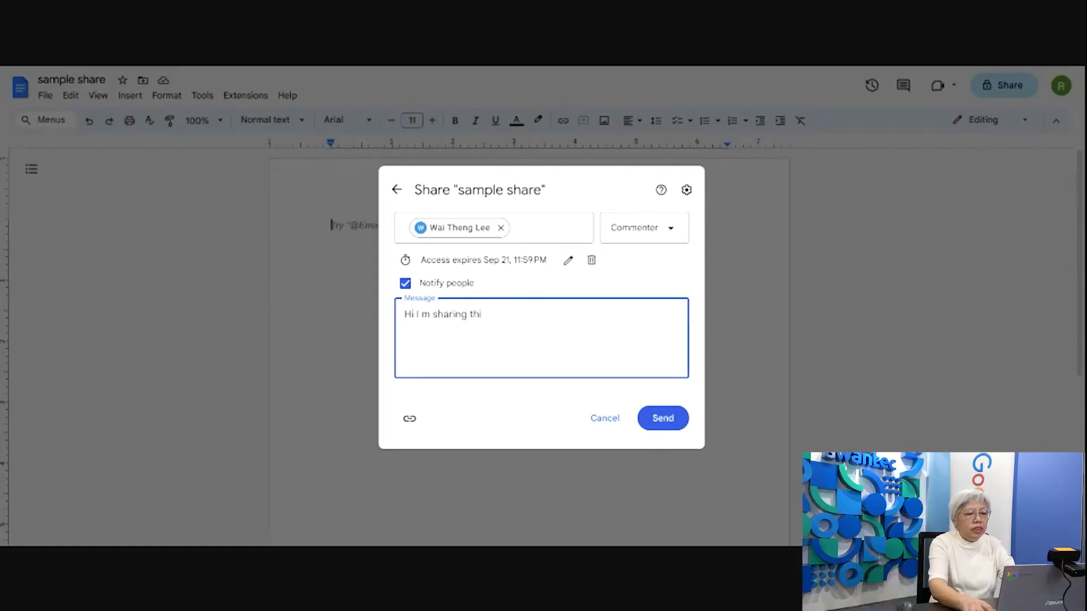
text(s)
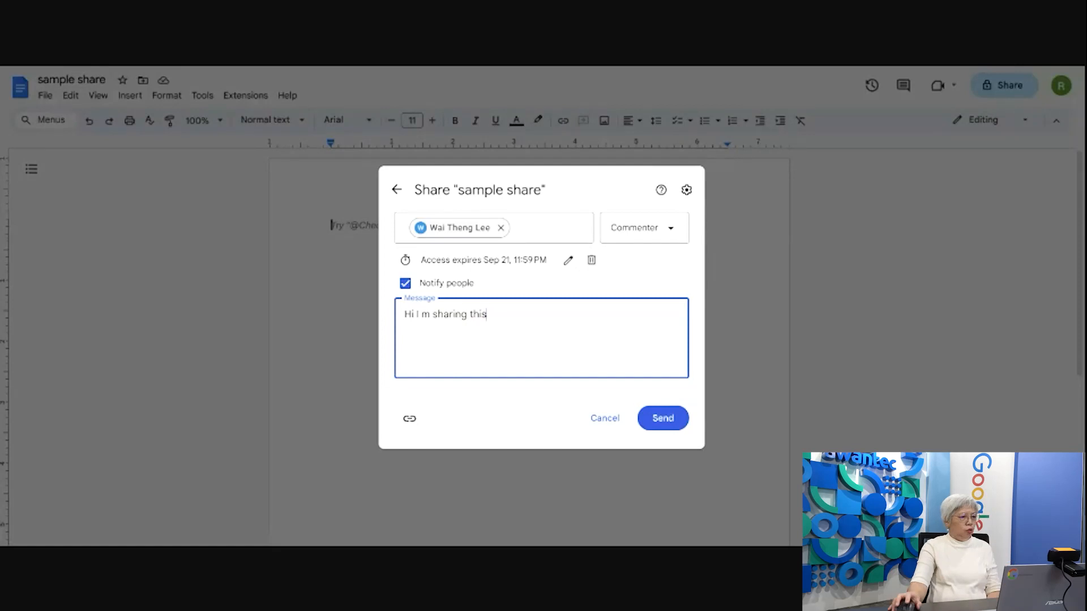
click(660, 422)
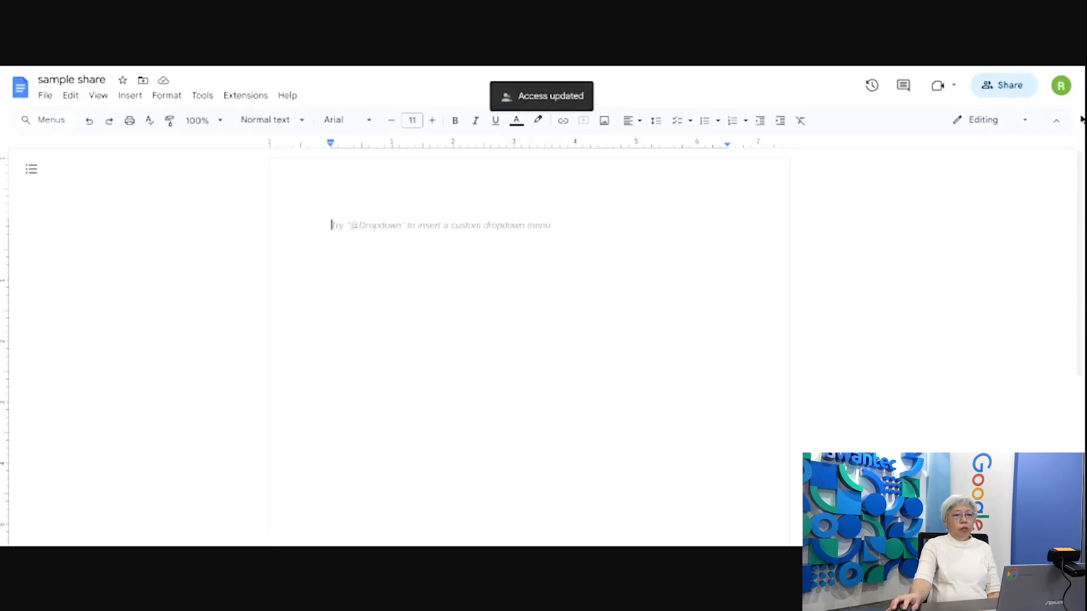
- Reopen the sharing settings of "sample share" and review the available general access options
click(1012, 88)
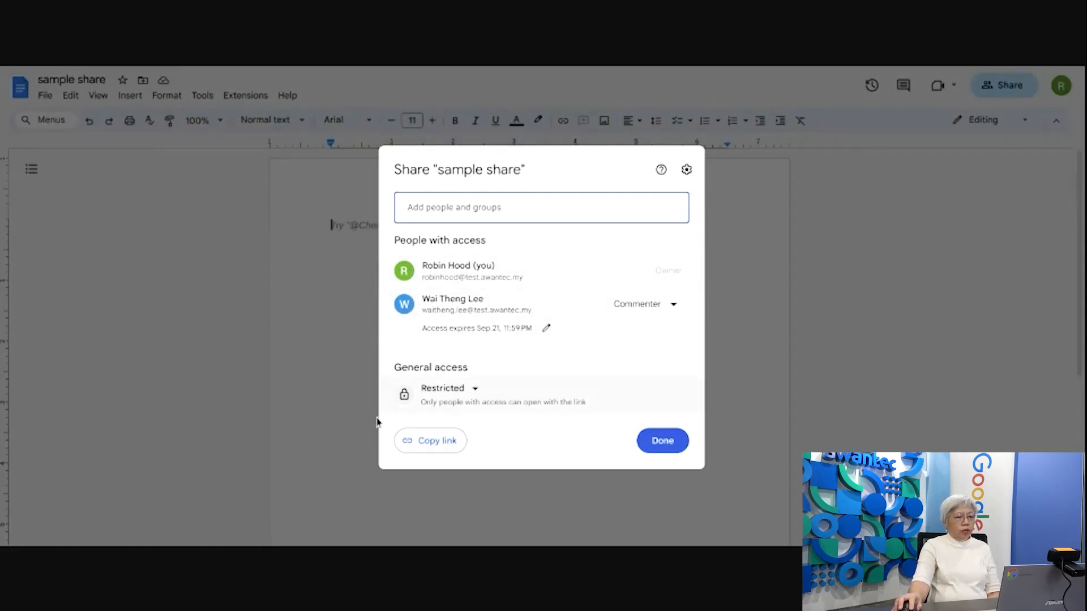
click(473, 389)
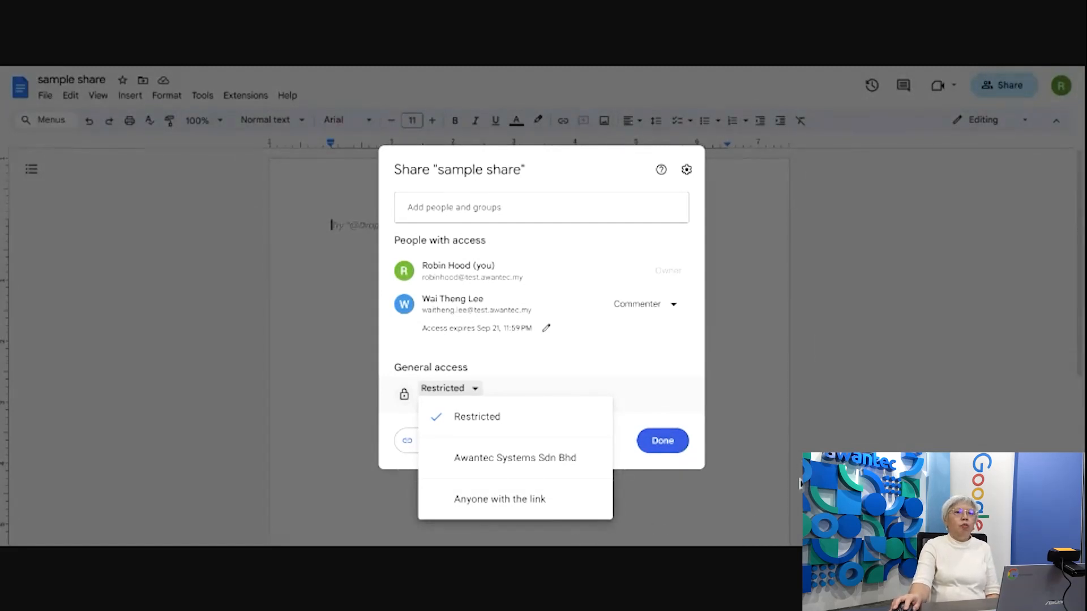
click(884, 230)
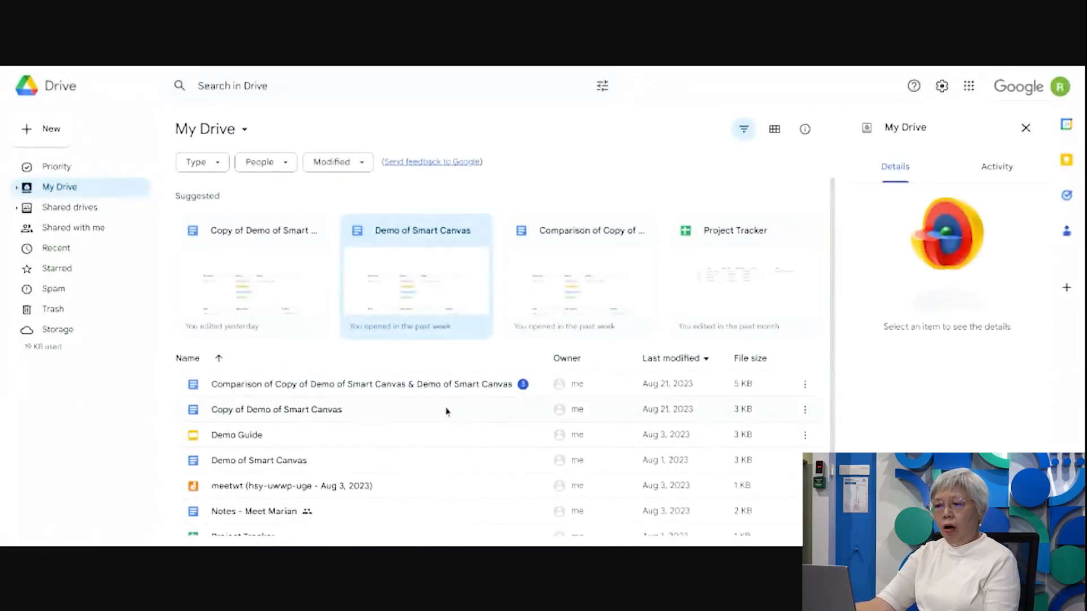
- In Google Drive, check who has access to the file "Comparison of Copy of Demo of Smart Canvas & Demo of Smart Canvas"
scroll(466, 439, down, 1)
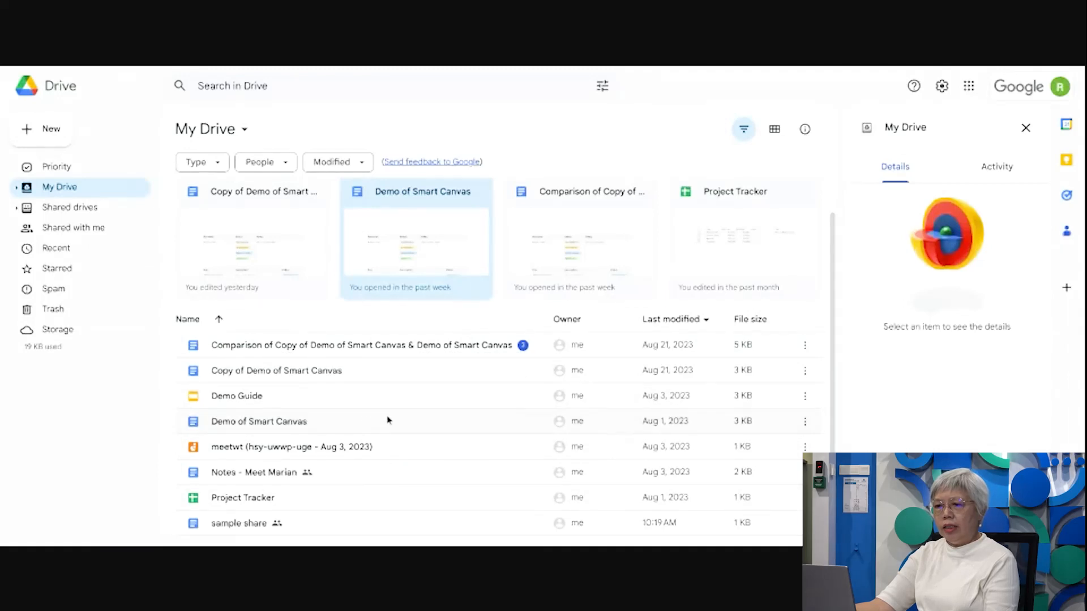
click(805, 346)
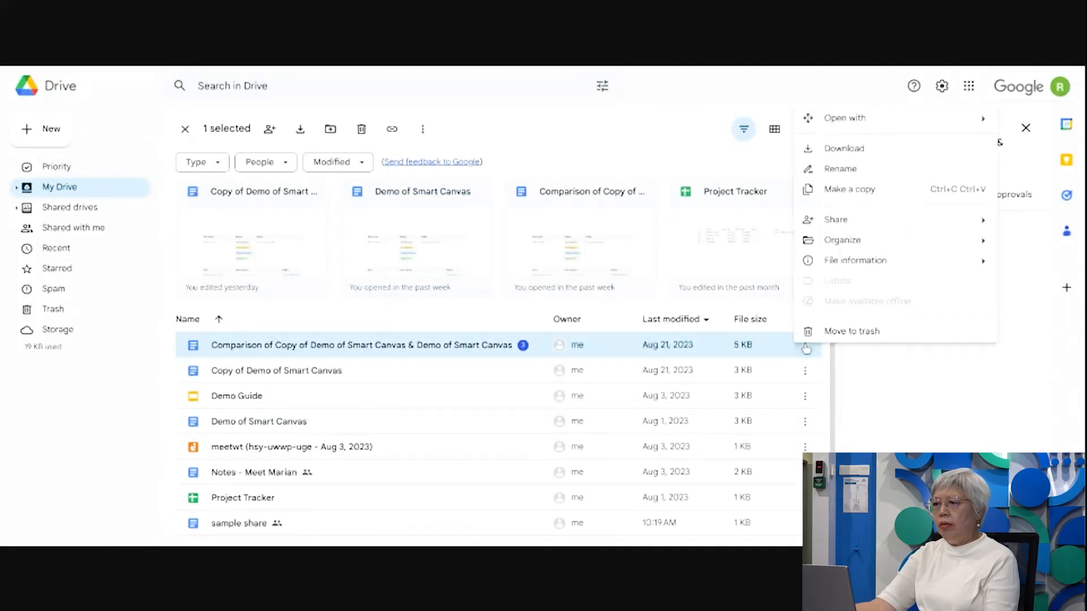
click(1036, 174)
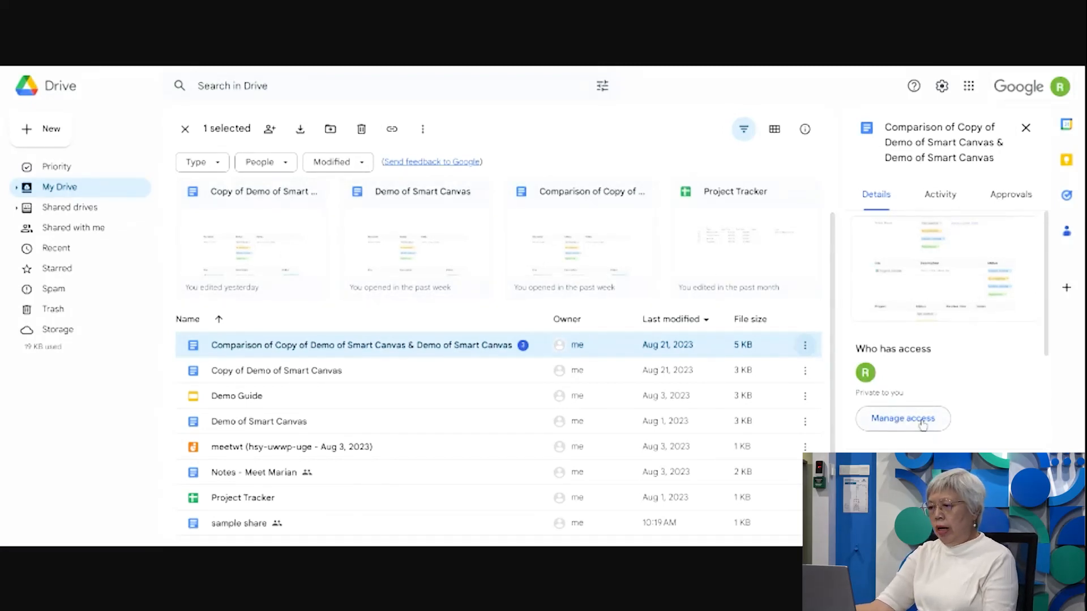
drag(1047, 351, 1062, 379)
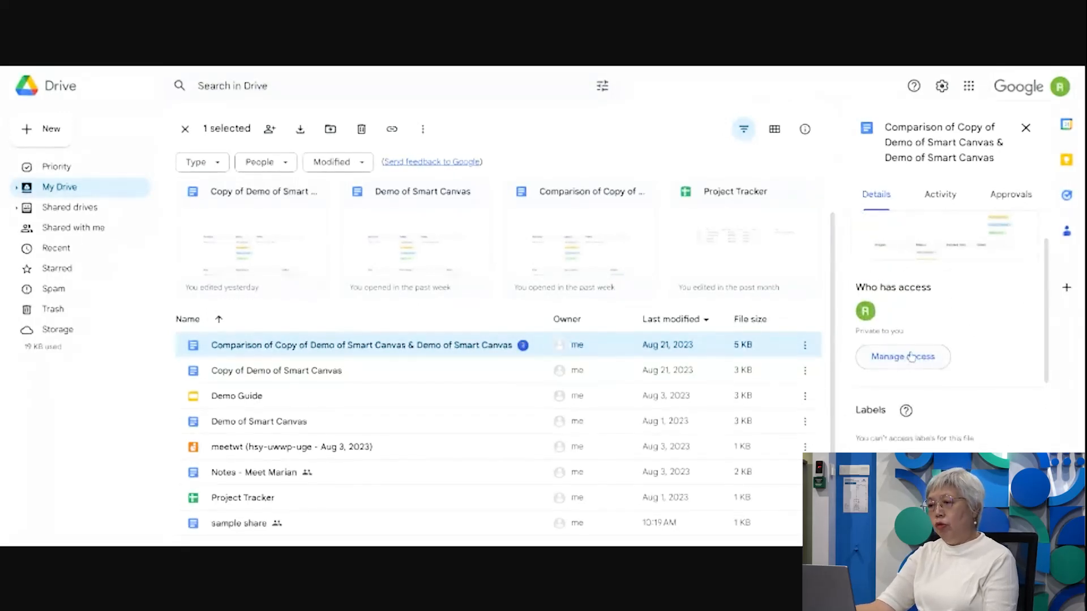
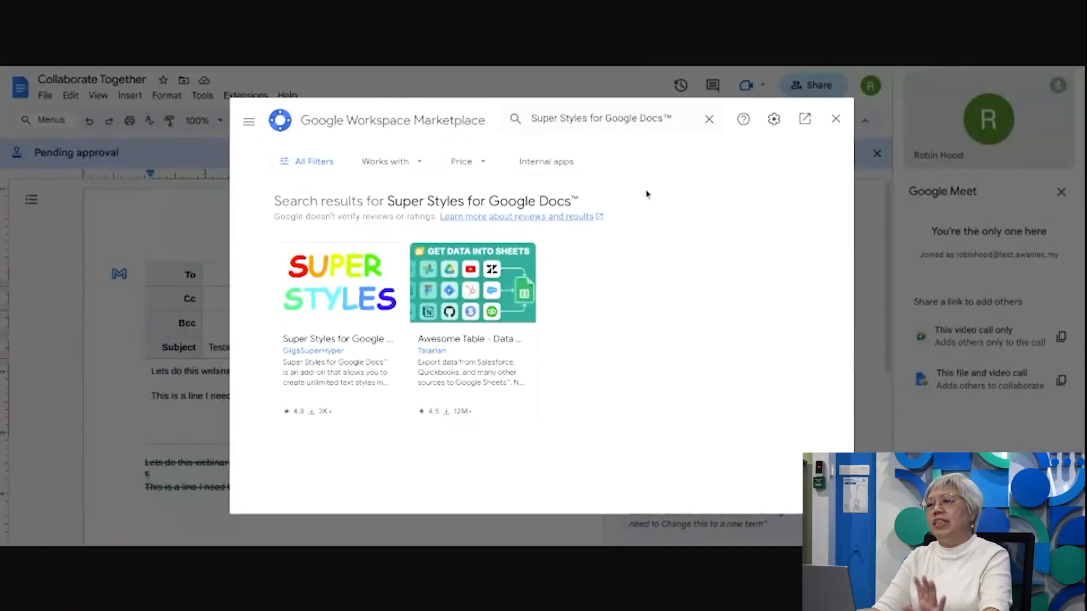
- View the marketplace listing of the Super Styles for Google Docs add-on, then close the marketplace
click(331, 320)
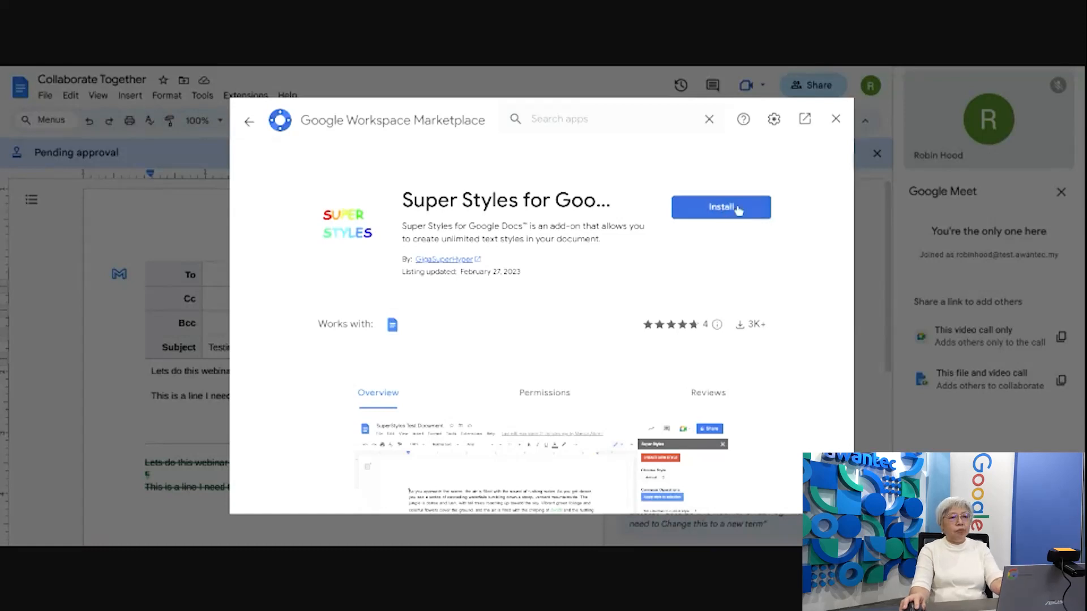
click(837, 120)
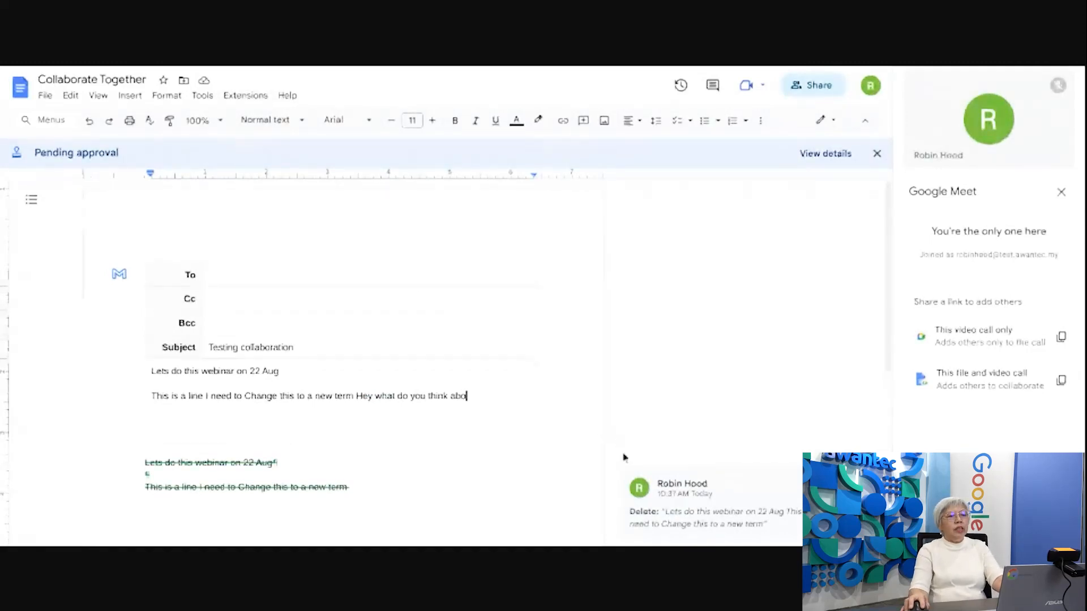
click(255, 96)
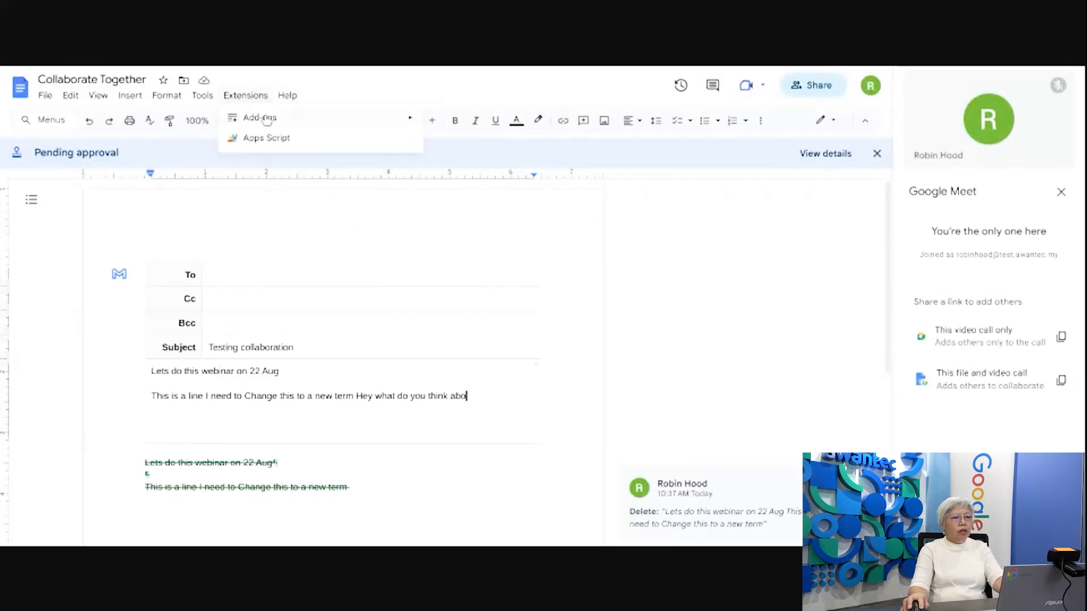
mouse_move(266, 120)
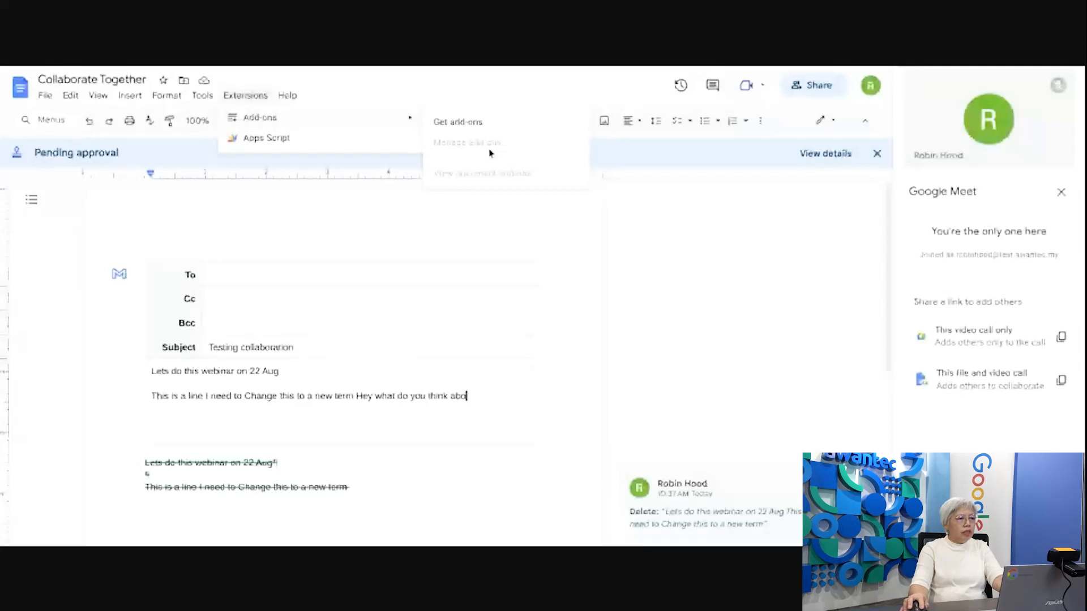
click(44, 95)
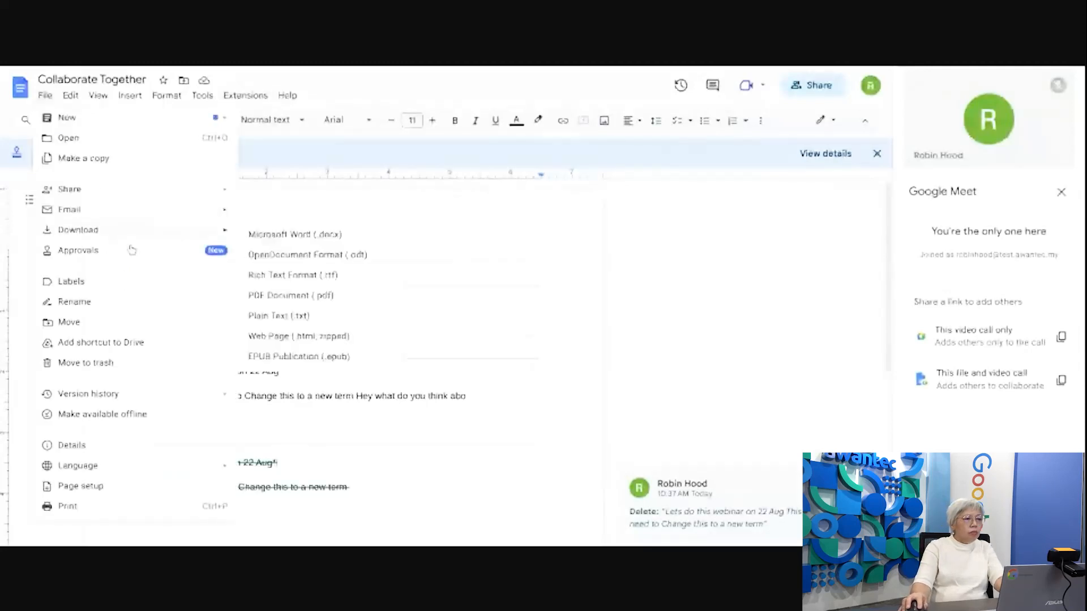
click(718, 299)
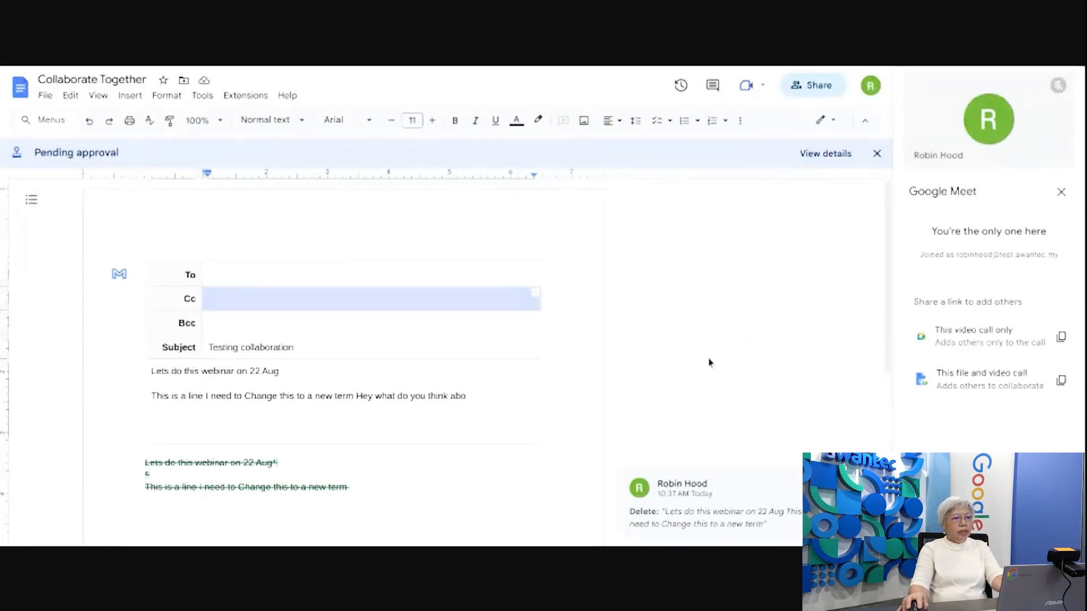
- Close the Google Meet call in the "Collaborate Together" document and open the Google Workspace Marketplace to get add-ons
click(1030, 526)
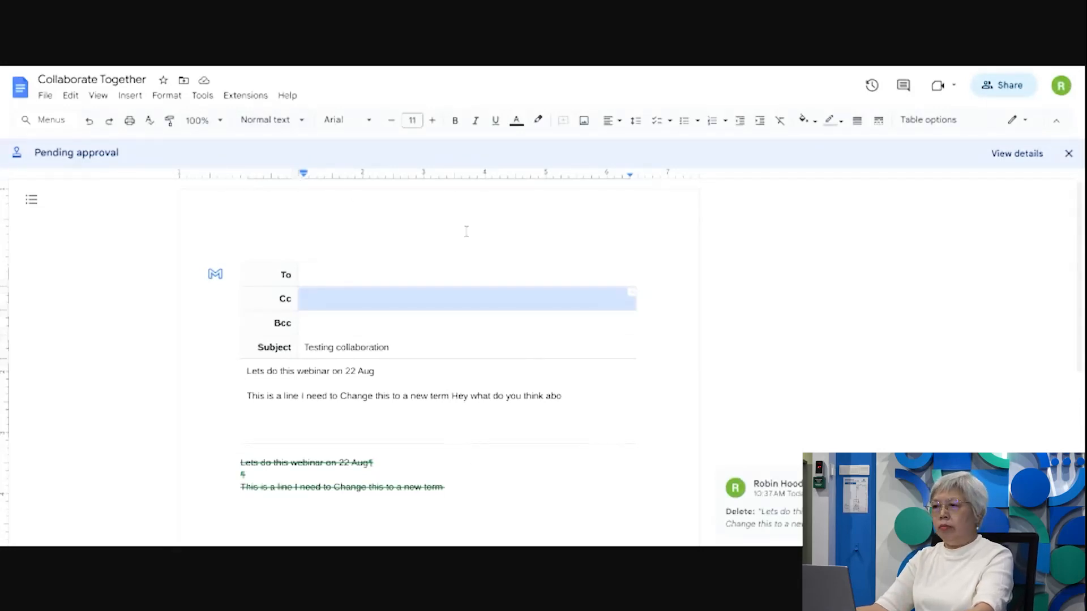
click(47, 96)
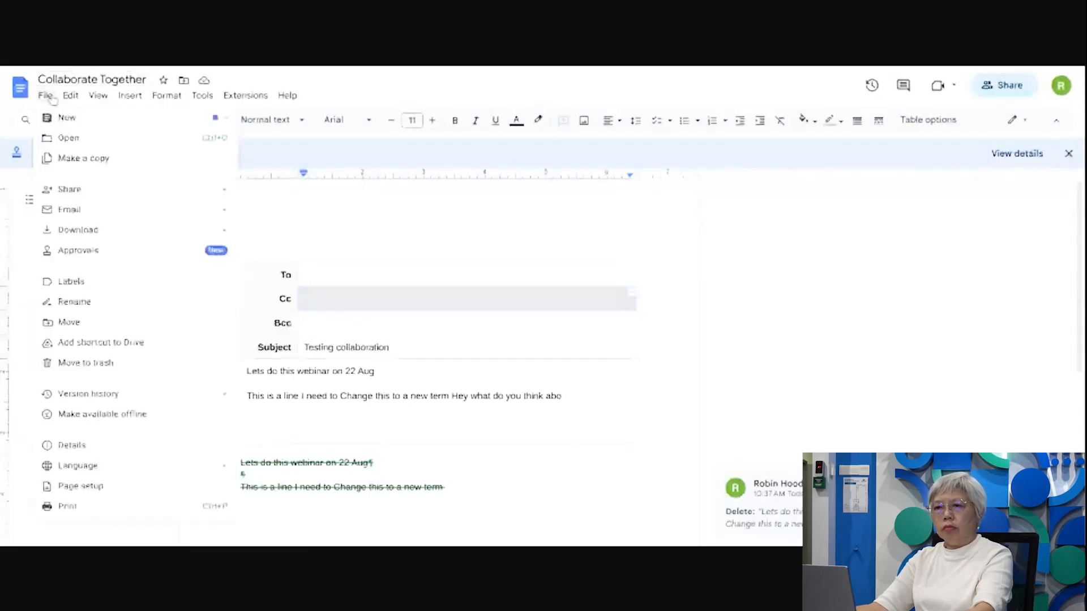
mouse_move(202, 96)
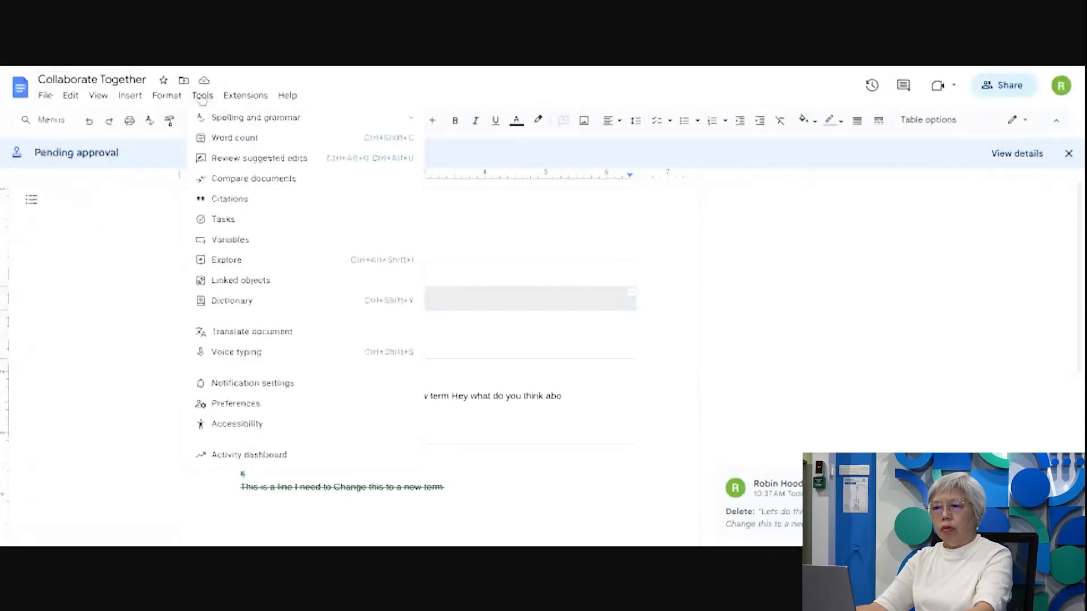
mouse_move(245, 95)
click(493, 130)
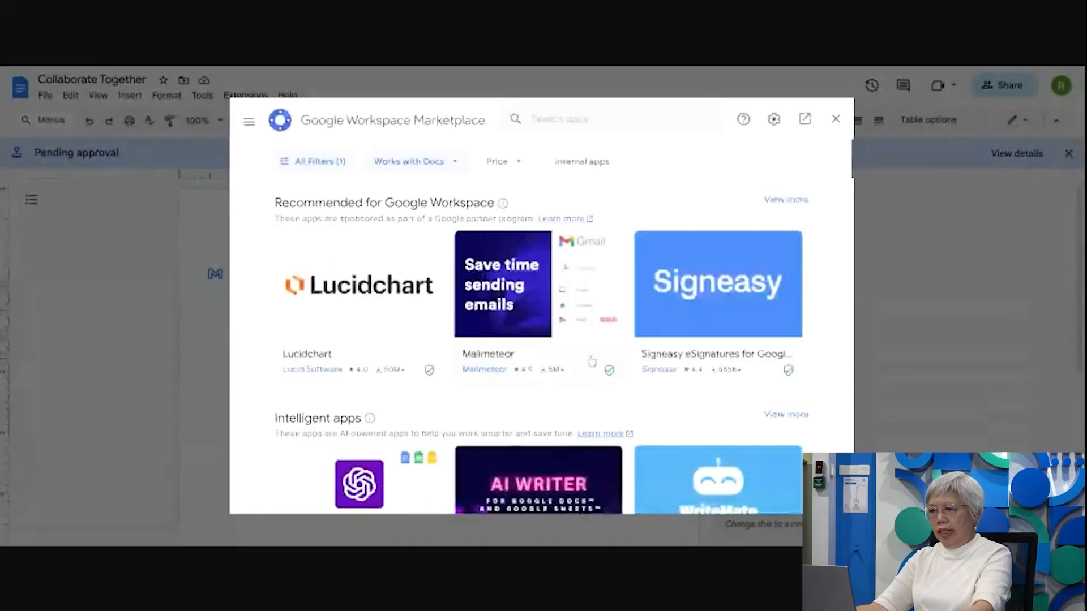
- Browse the recommended marketplace apps, continue to Signeasy with the existing Google account, and review all the account permissions it requests
scroll(592, 361, down, 2)
scroll(590, 362, up, 1)
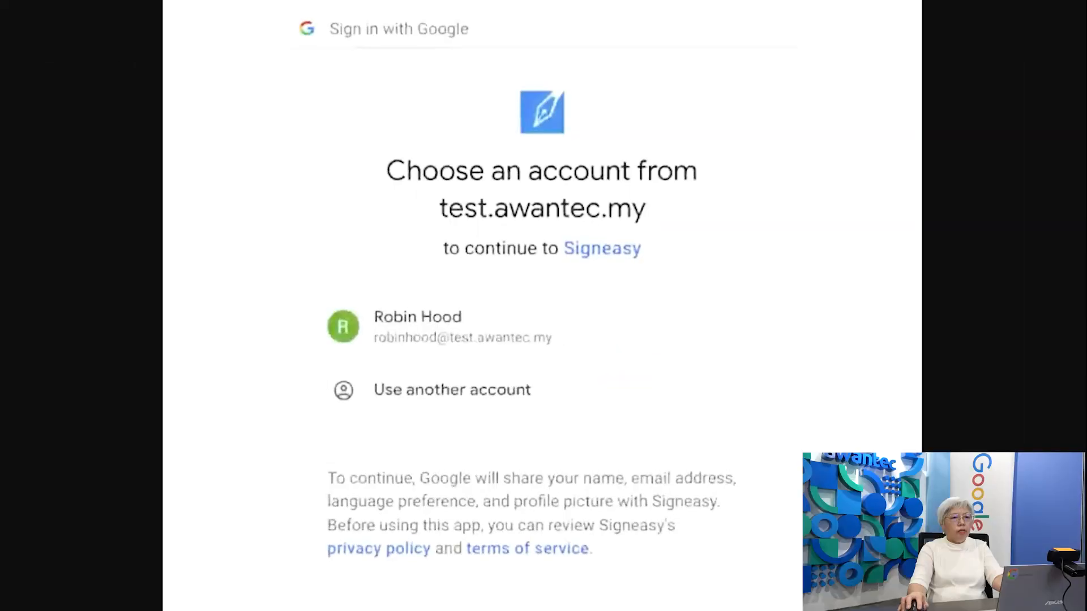
click(464, 351)
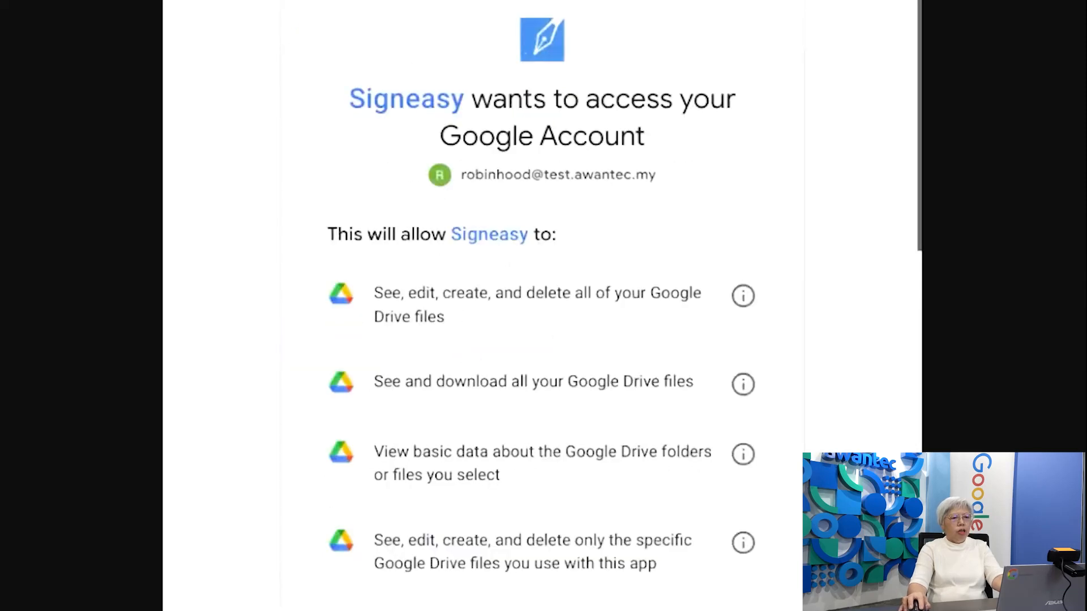
scroll(772, 187, down, 15)
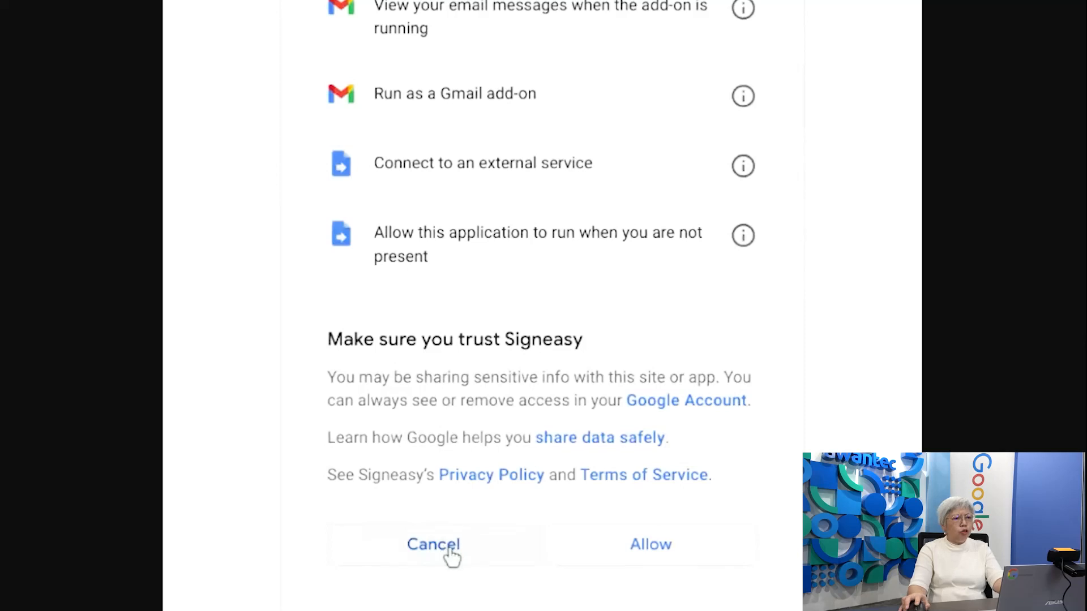
scroll(607, 257, up, 5)
scroll(607, 261, up, 10)
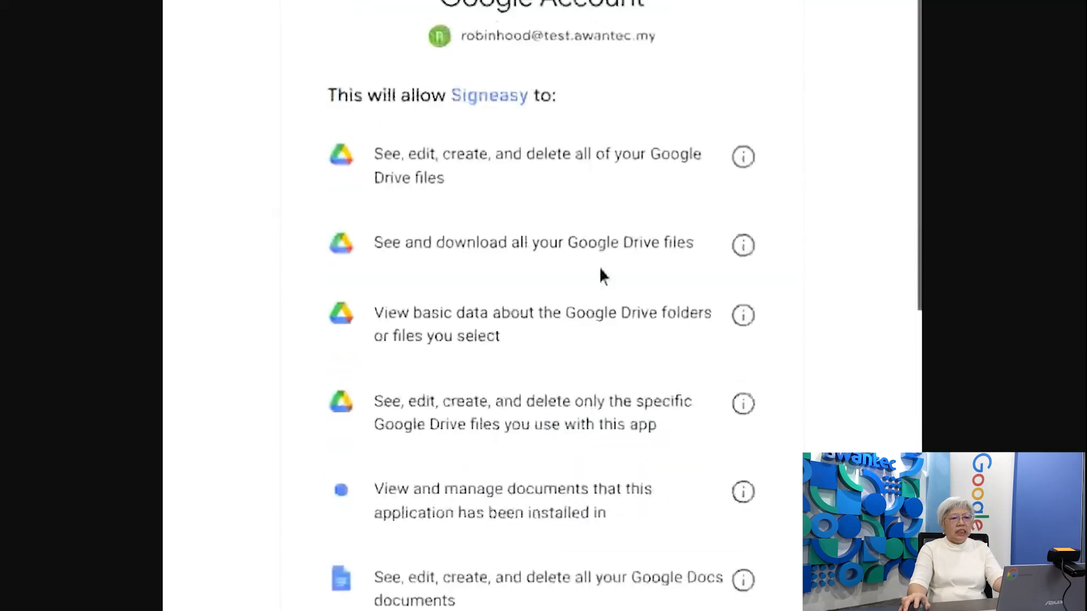
scroll(600, 277, down, 8)
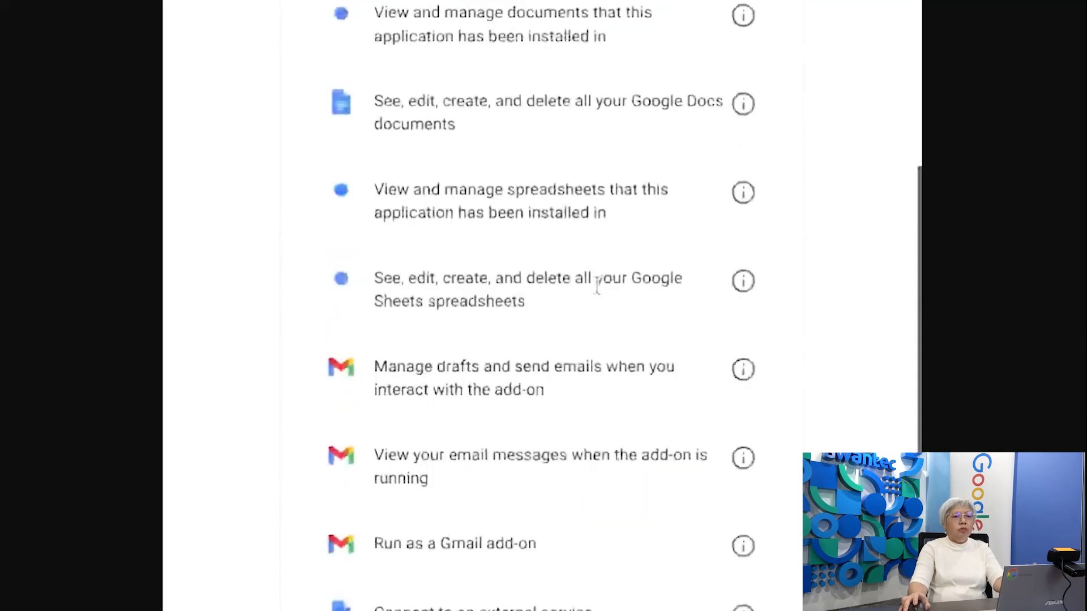
scroll(597, 289, down, 5)
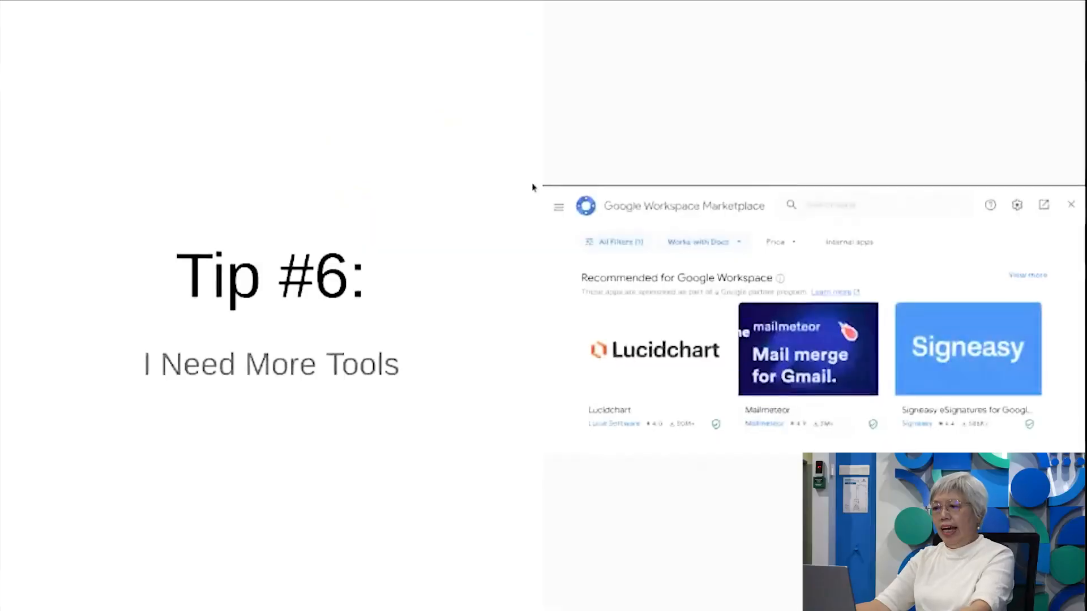
- Insert meeting notes for the "Demo Practice Session" calendar event and add a note saying that one attendee "didnt turn up"
key(Right)
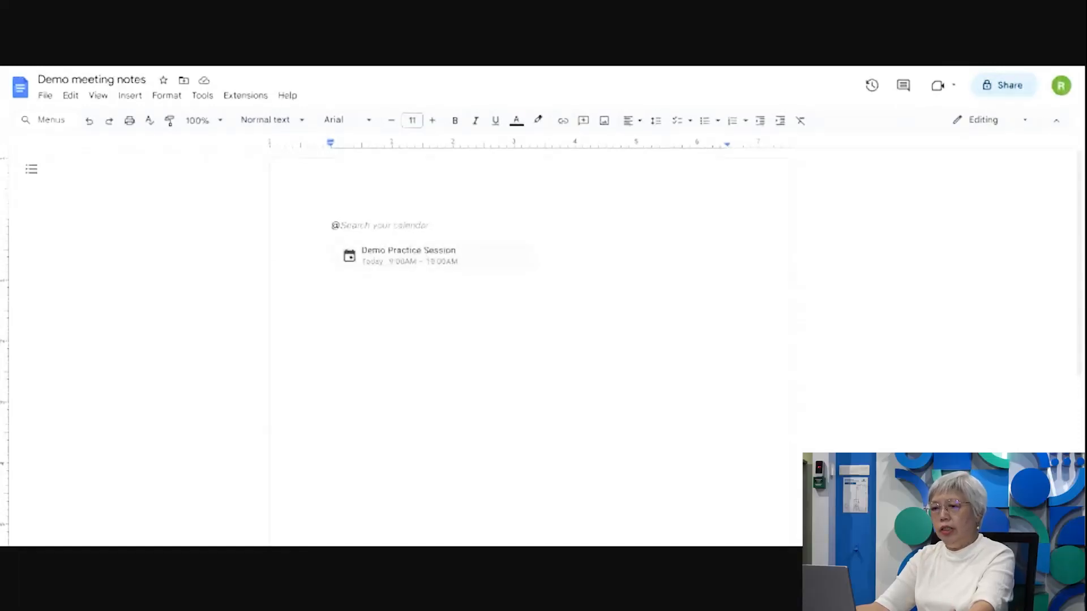
key(Return)
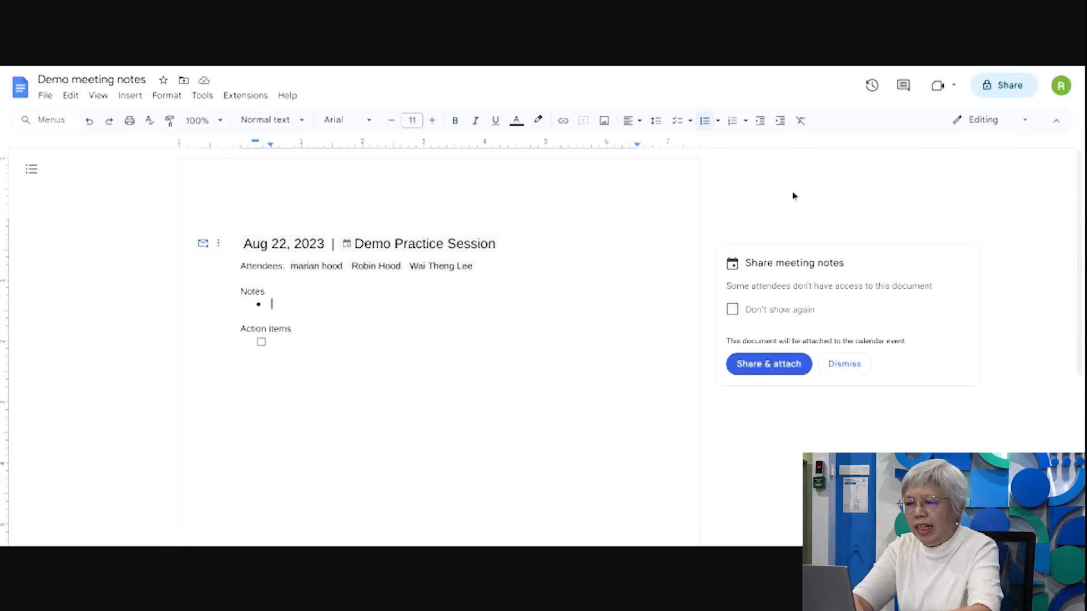
text(Marian didn)
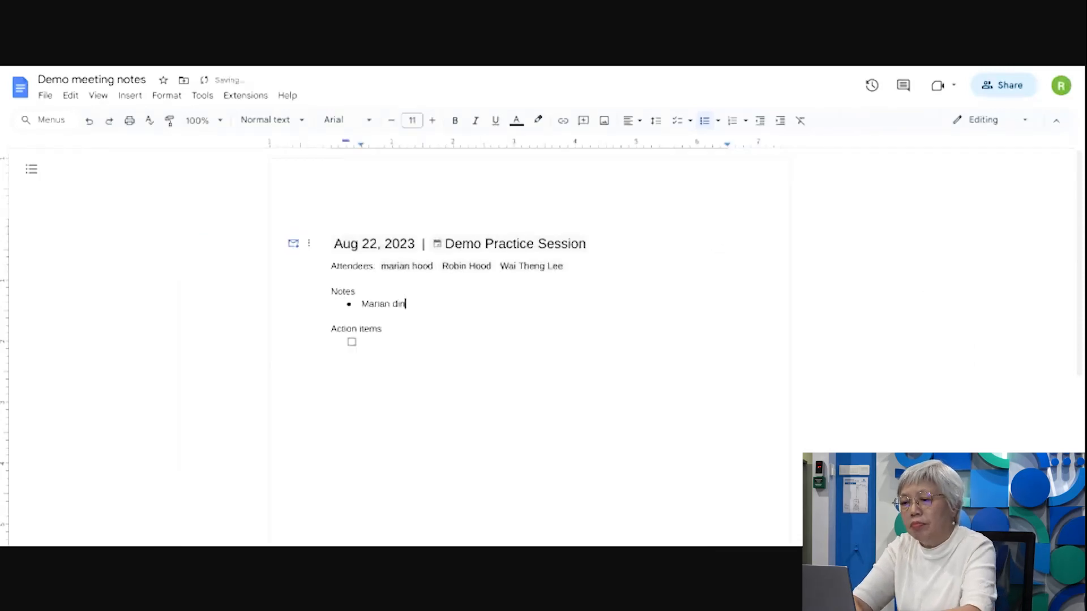
text(t tr)
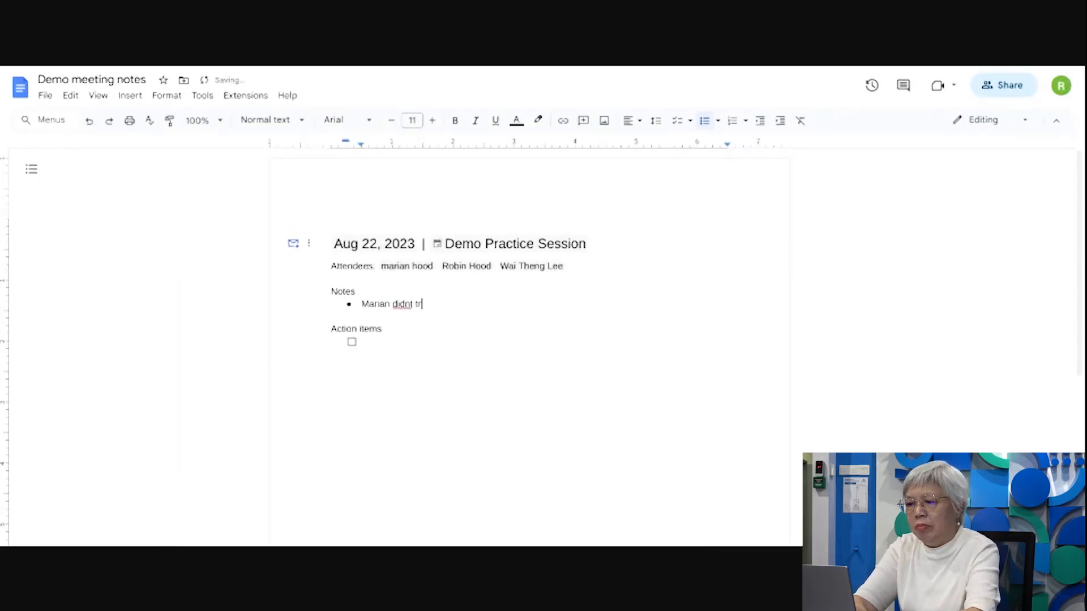
key(BackSpace)
text(urn up)
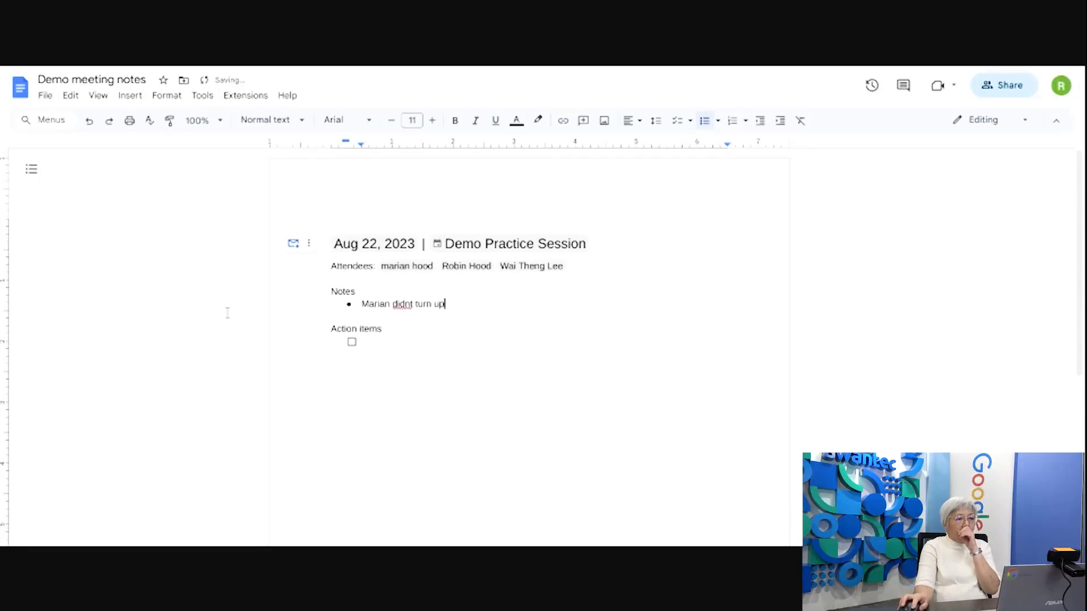
- Add the action item "Prepare a template for the demo slide" to the meeting notes
click(382, 342)
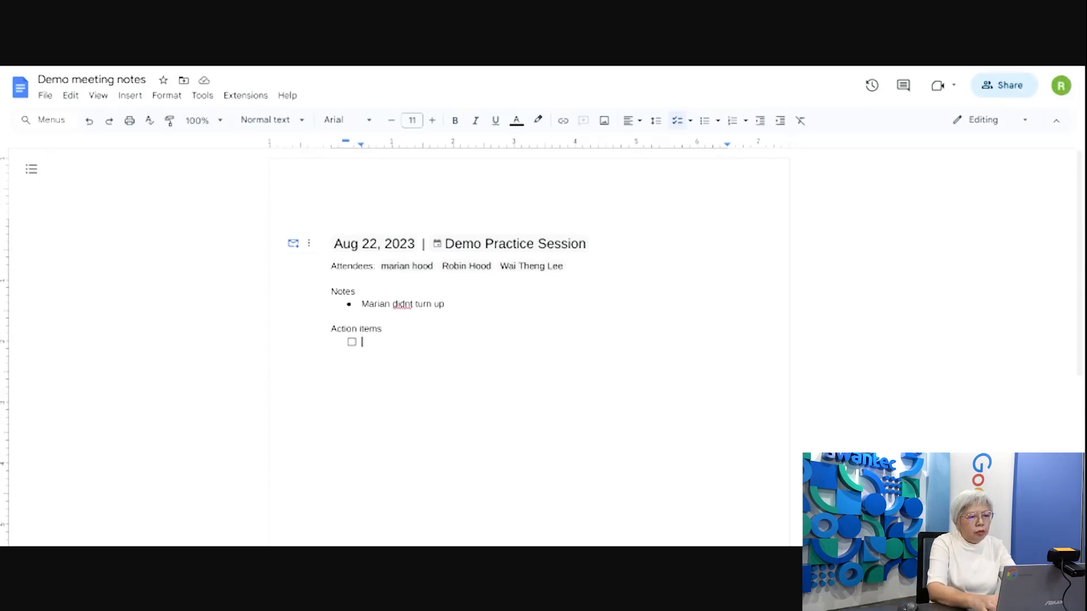
text(prepa)
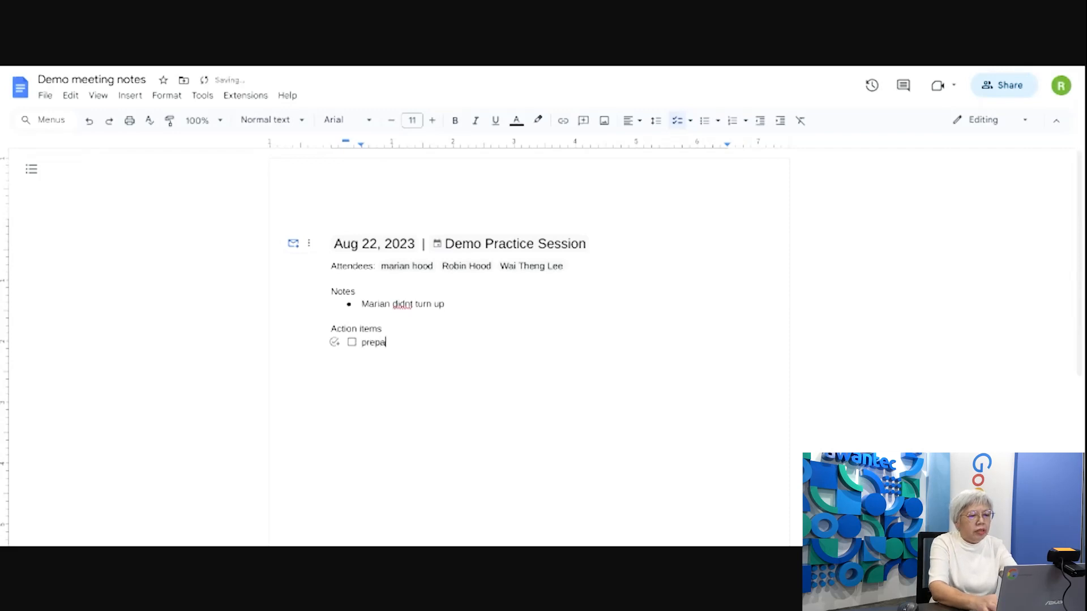
text(re a )
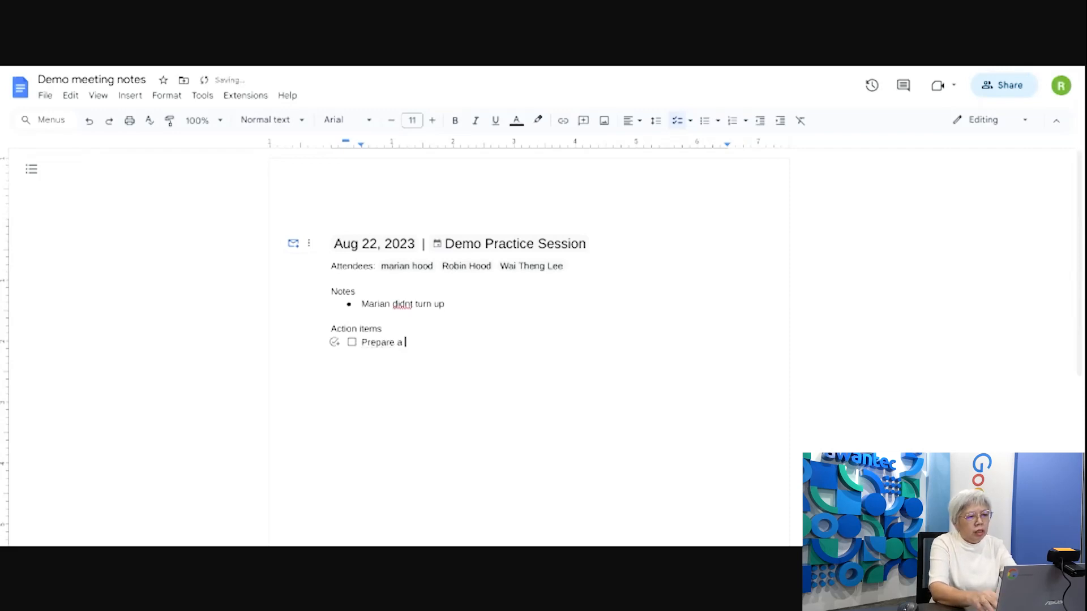
text(templat)
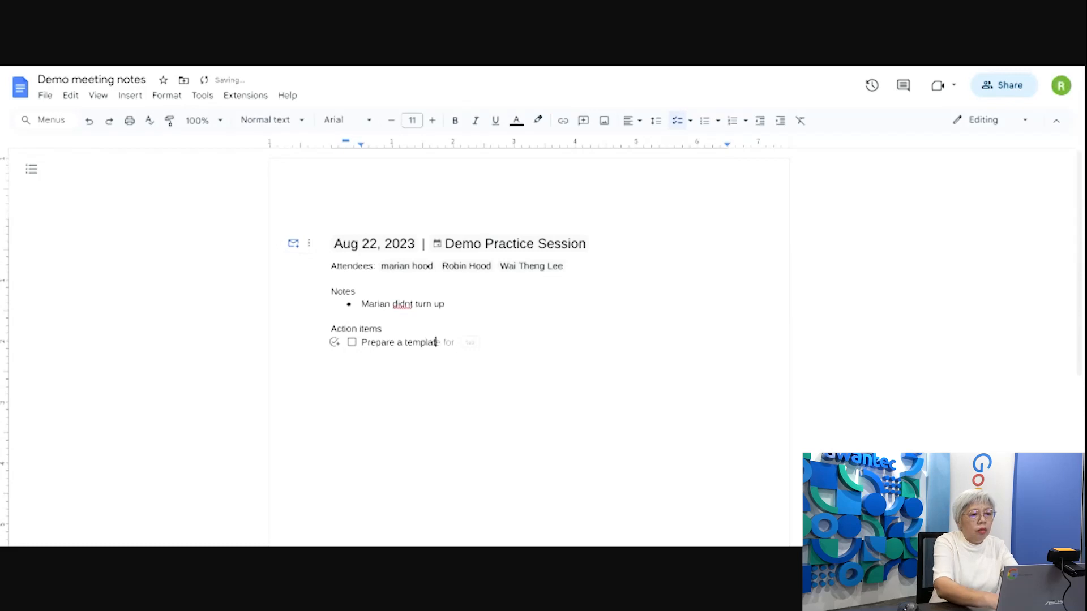
text(e for the demo)
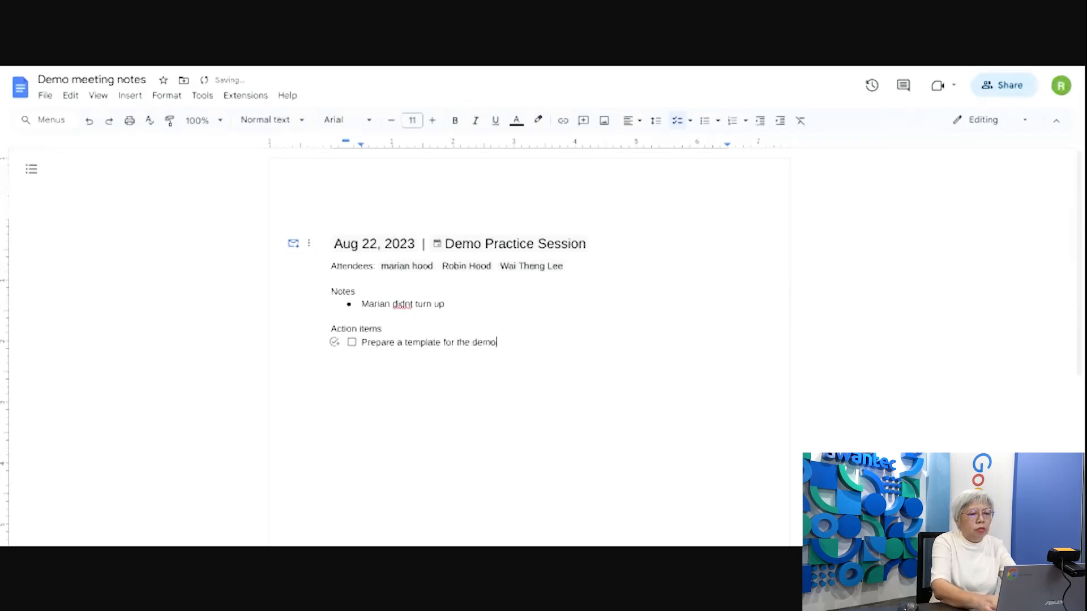
text( slude)
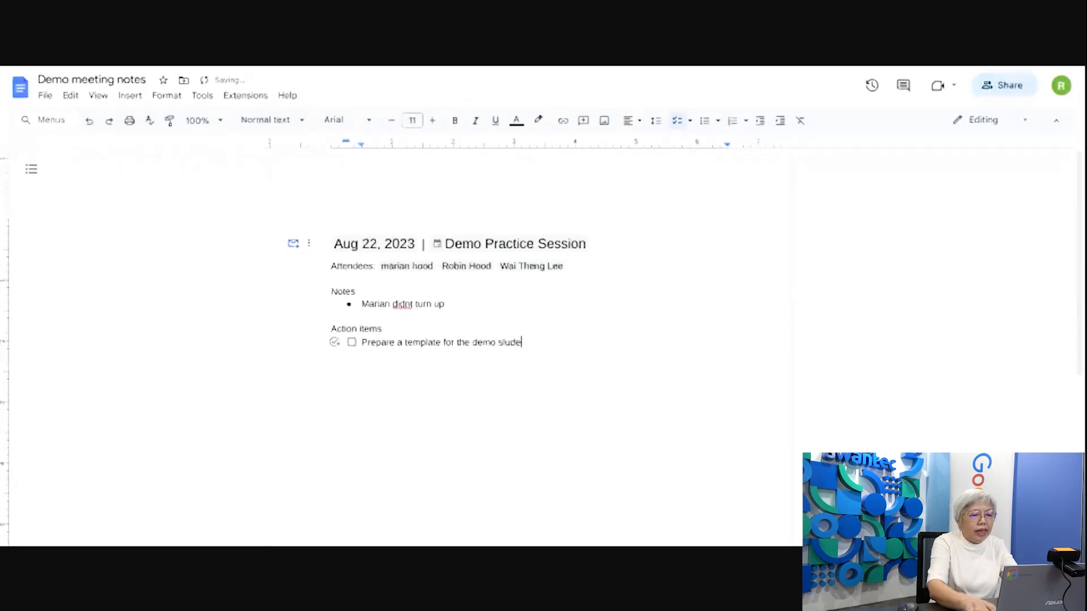
key(BackSpace)
key(BackSpace)
key(BackSpace)
text(ide)
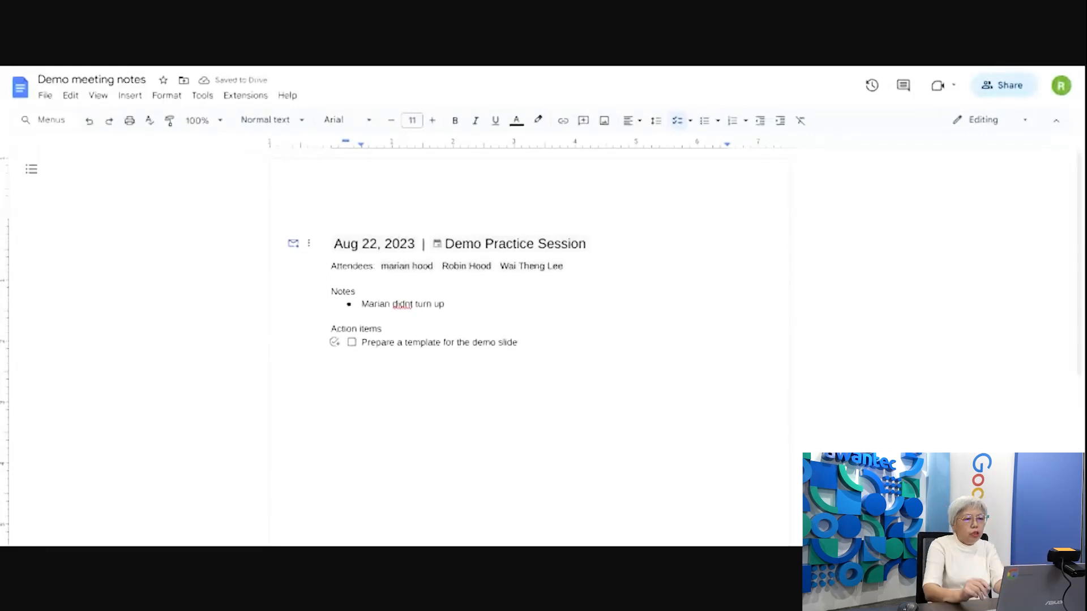
- Set up a task for the demo slide action item with the first listed attendee as assignee and August 31, 2023 as due date
click(335, 343)
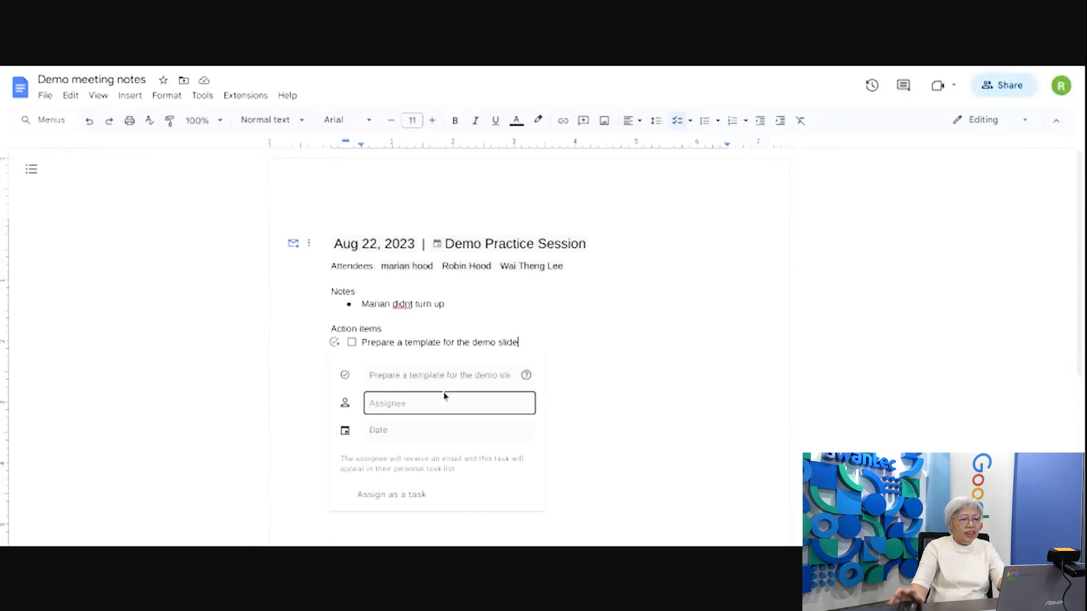
text(ma)
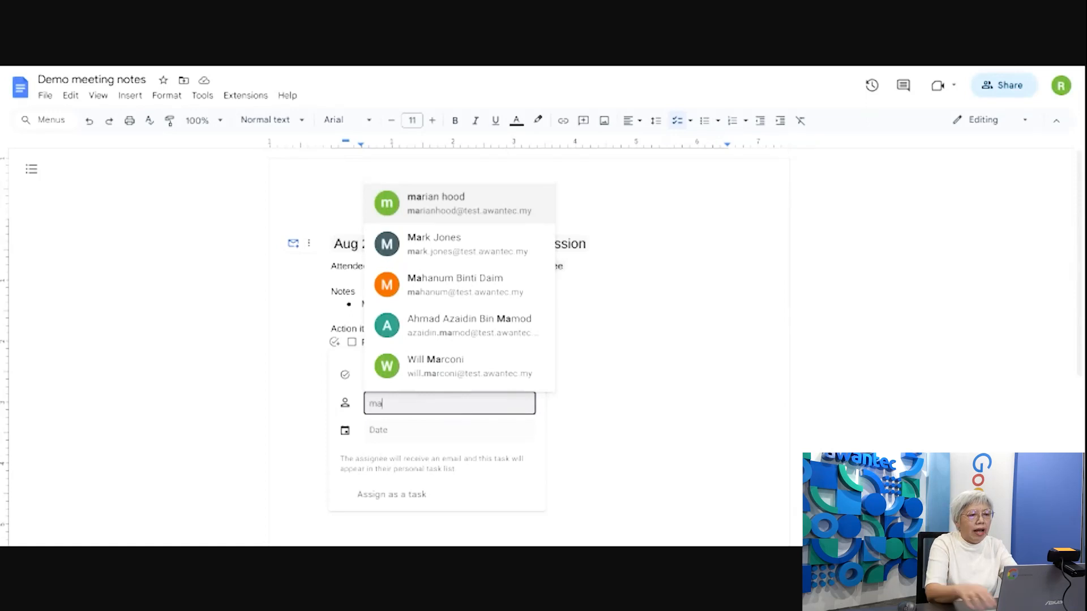
click(504, 209)
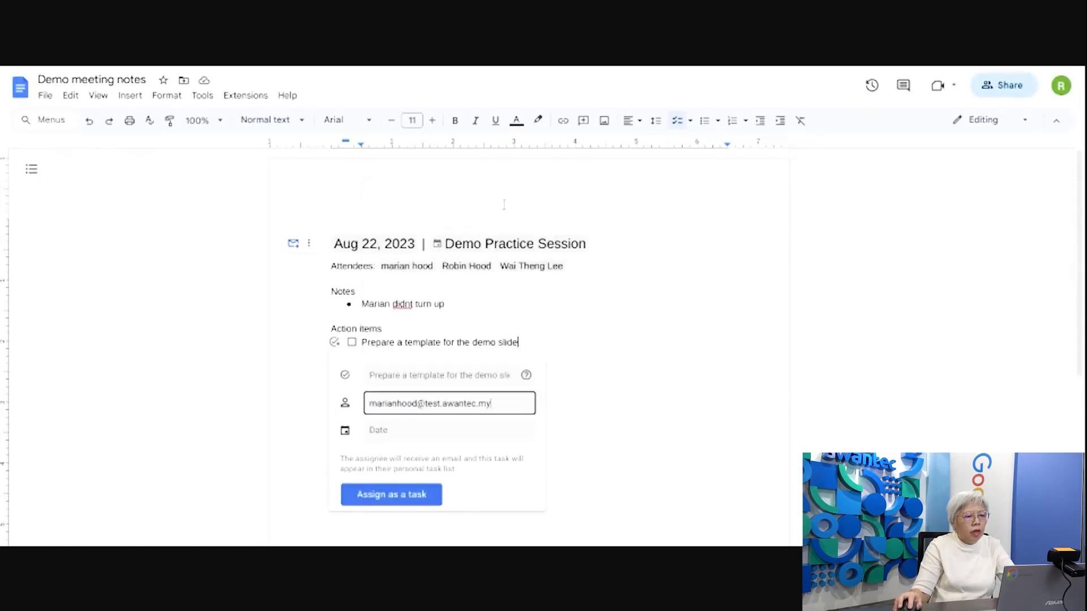
click(390, 435)
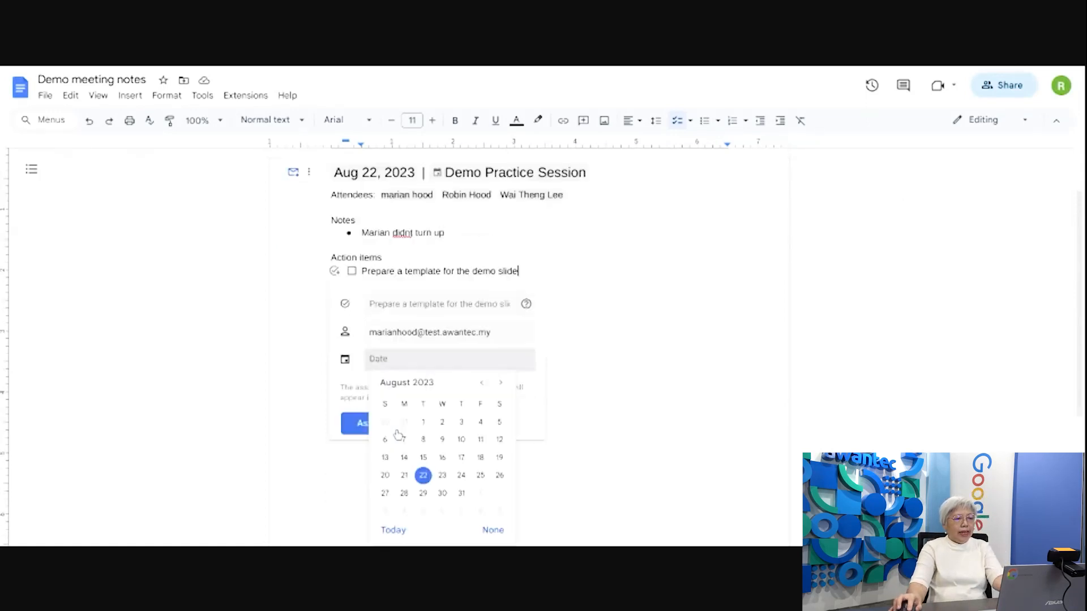
click(462, 493)
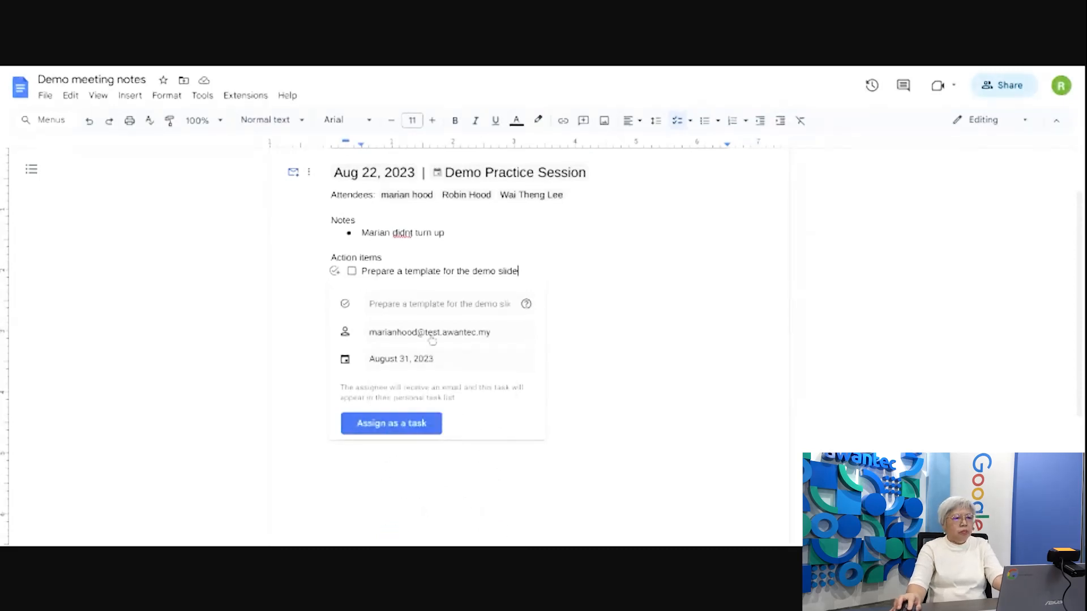
- Replace the task's assignee with the signed-in user's own account and assign the action item as a task
click(497, 340)
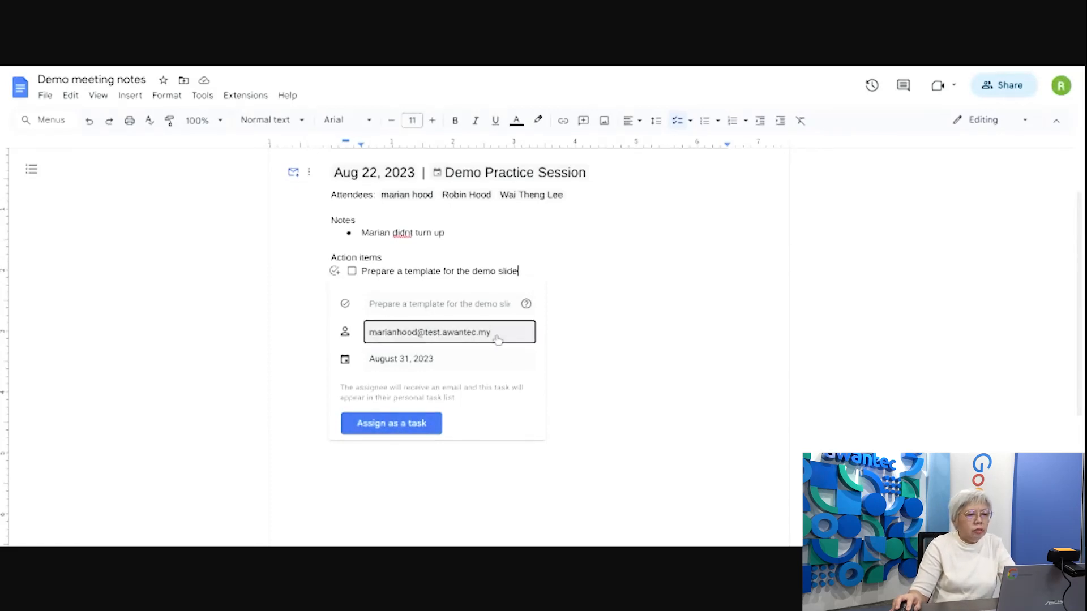
key(BackSpace)
key(BackSpace)
key(BackSpace)
key(BackSpace)
key(BackSpace)
key(BackSpace)
key(BackSpace)
key(BackSpace)
key(BackSpace)
key(BackSpace)
key(BackSpace)
key(BackSpace)
key(BackSpace)
key(BackSpace)
key(BackSpace)
key(BackSpace)
key(BackSpace)
key(BackSpace)
key(BackSpace)
key(BackSpace)
key(BackSpace)
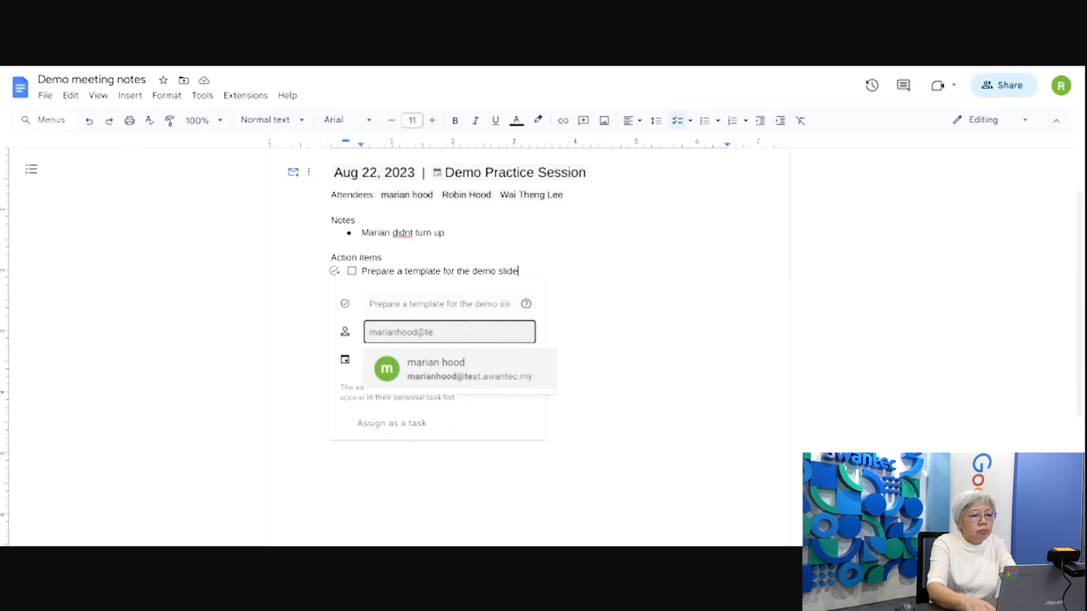
text(ro)
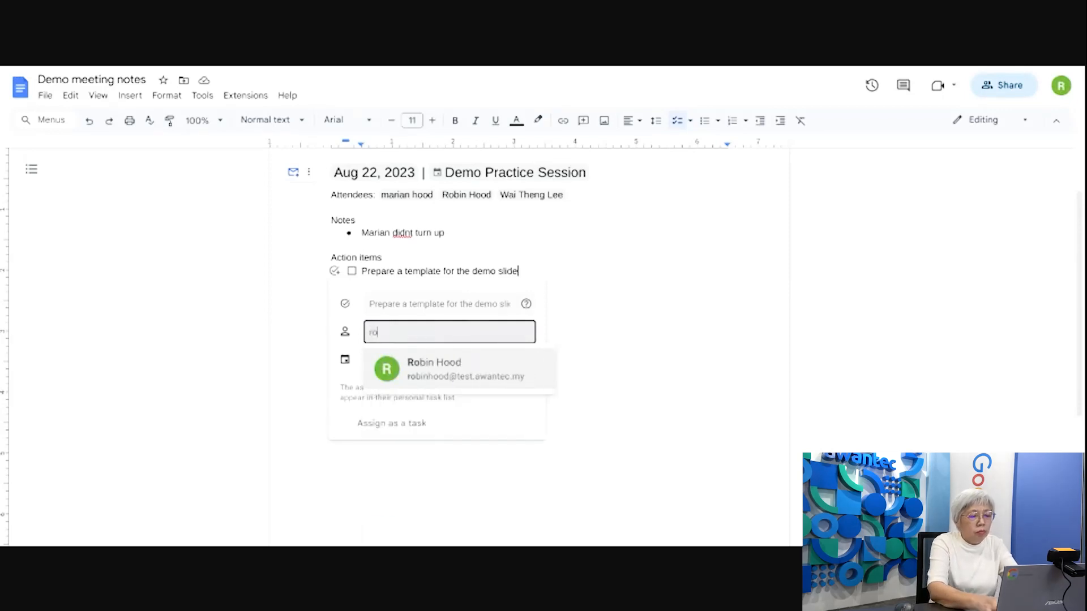
click(493, 372)
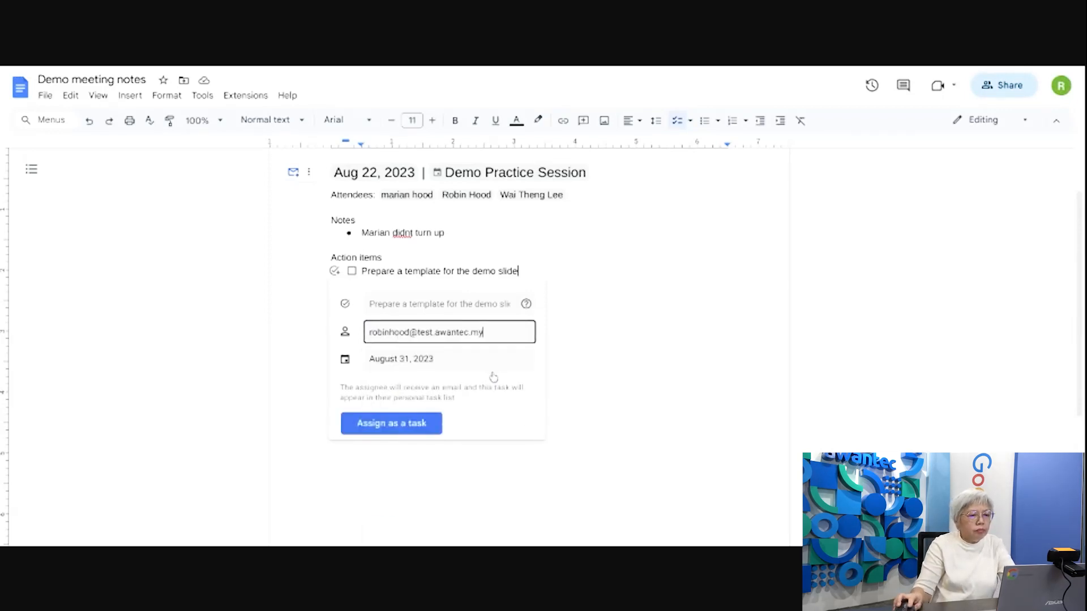
click(432, 425)
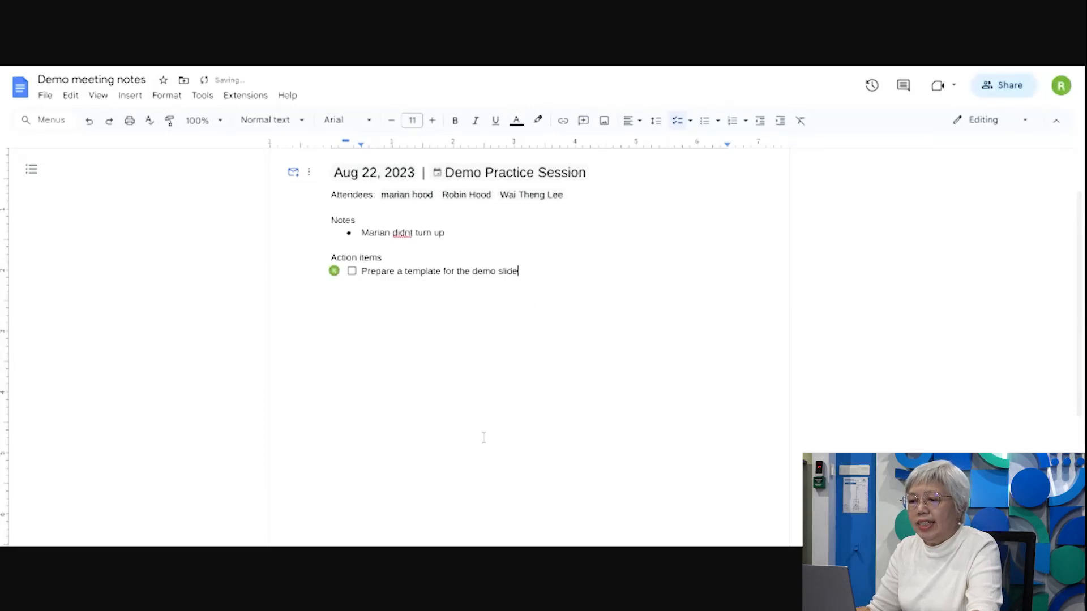
mouse_move(336, 272)
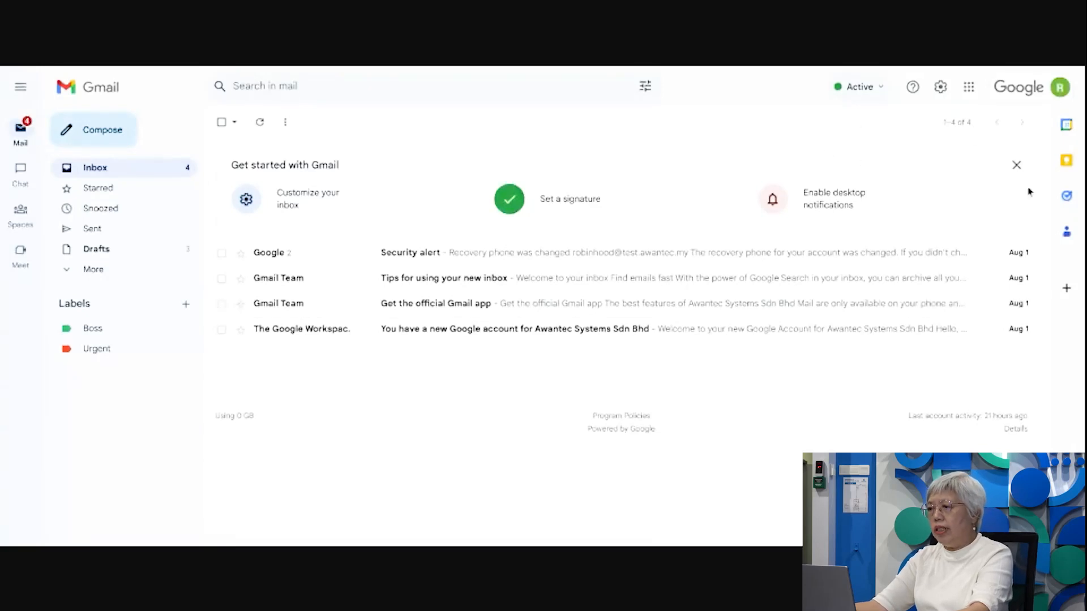
- In Gmail, close the calendar, show the Tasks list and mark "Prepare a template for the demo slide" as completed
click(1067, 197)
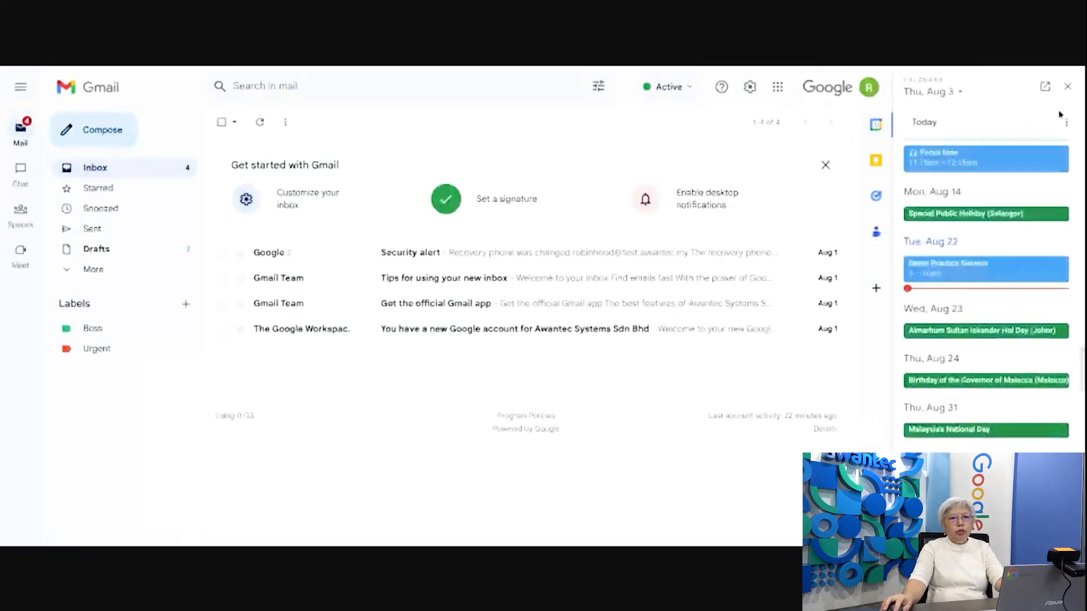
click(1066, 88)
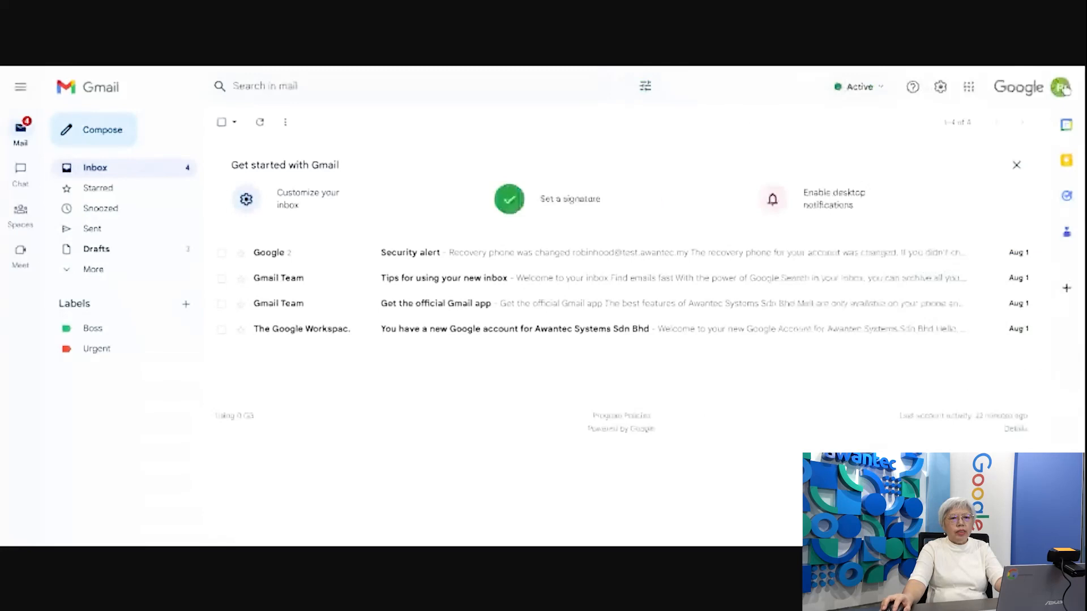
click(1067, 195)
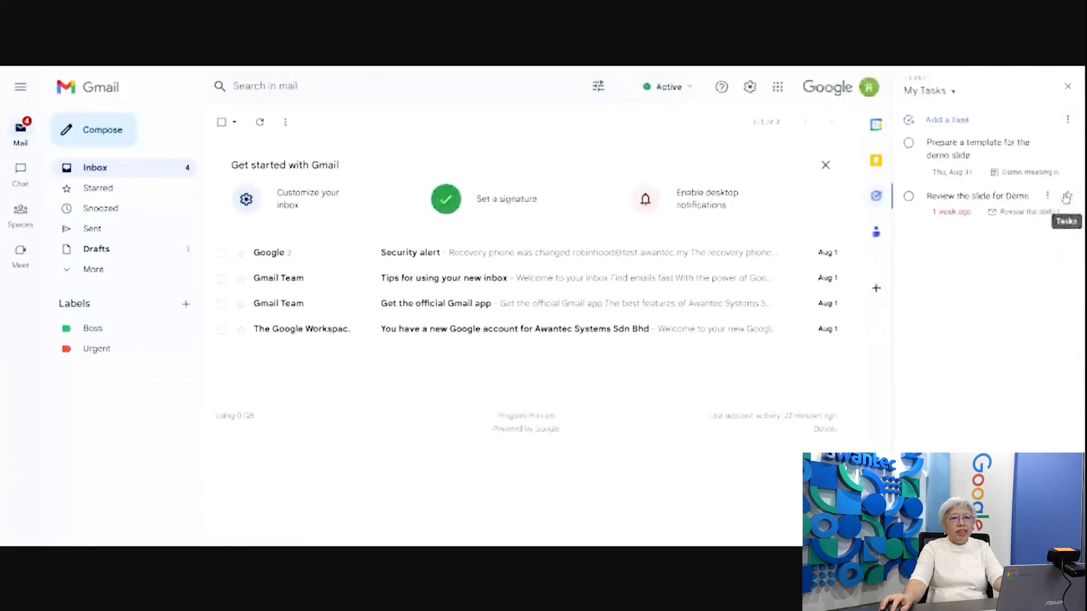
click(908, 142)
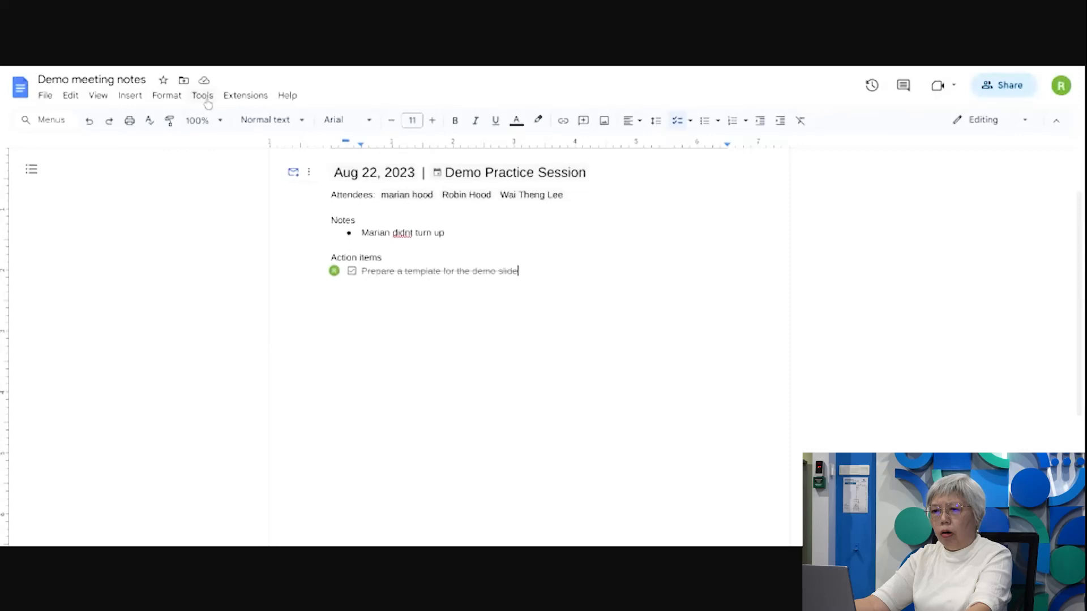
- Search Explore for "picture of flowe" and look through the web and image results
click(202, 97)
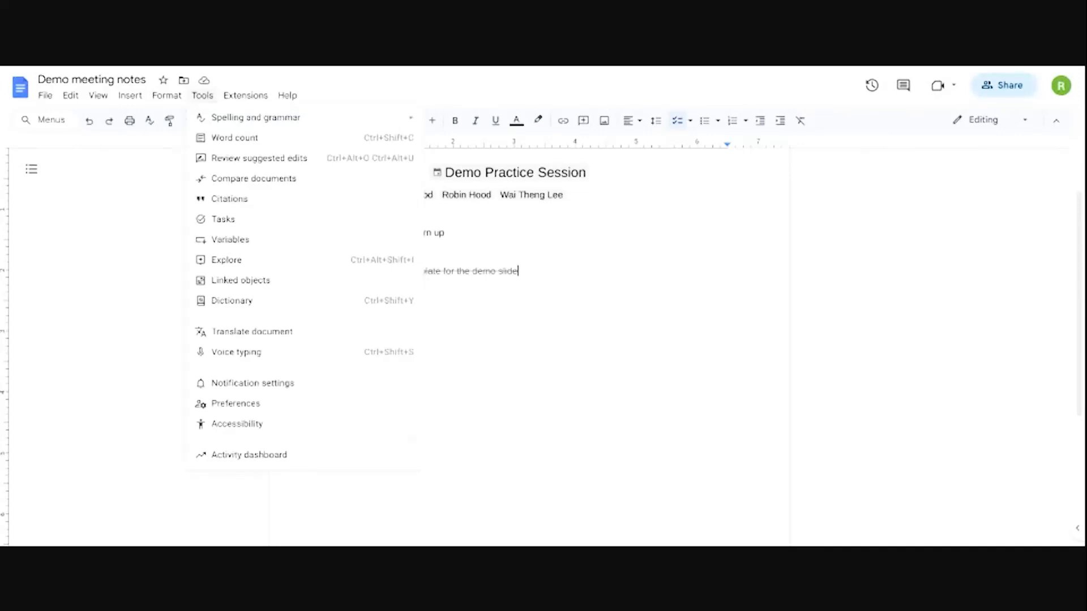
click(238, 263)
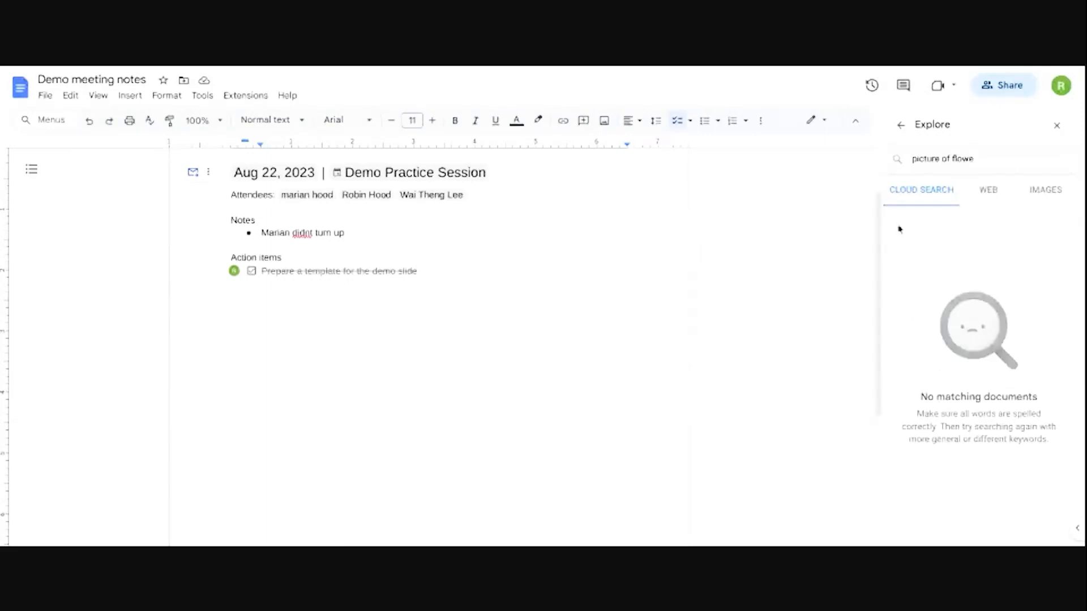
click(988, 191)
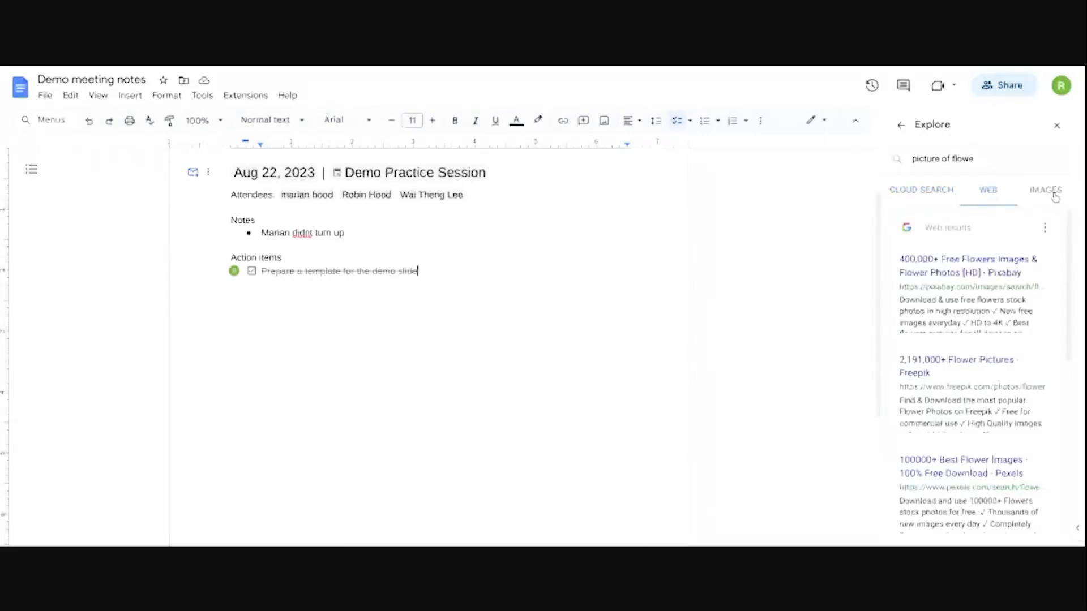
click(1055, 193)
mouse_move(941, 256)
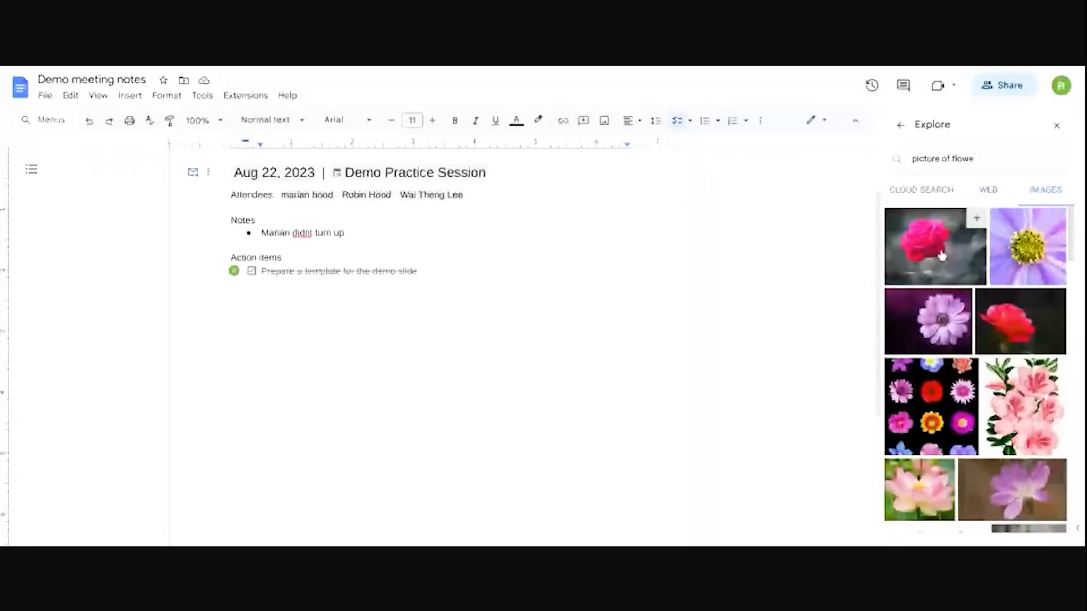
scroll(962, 261, down, 3)
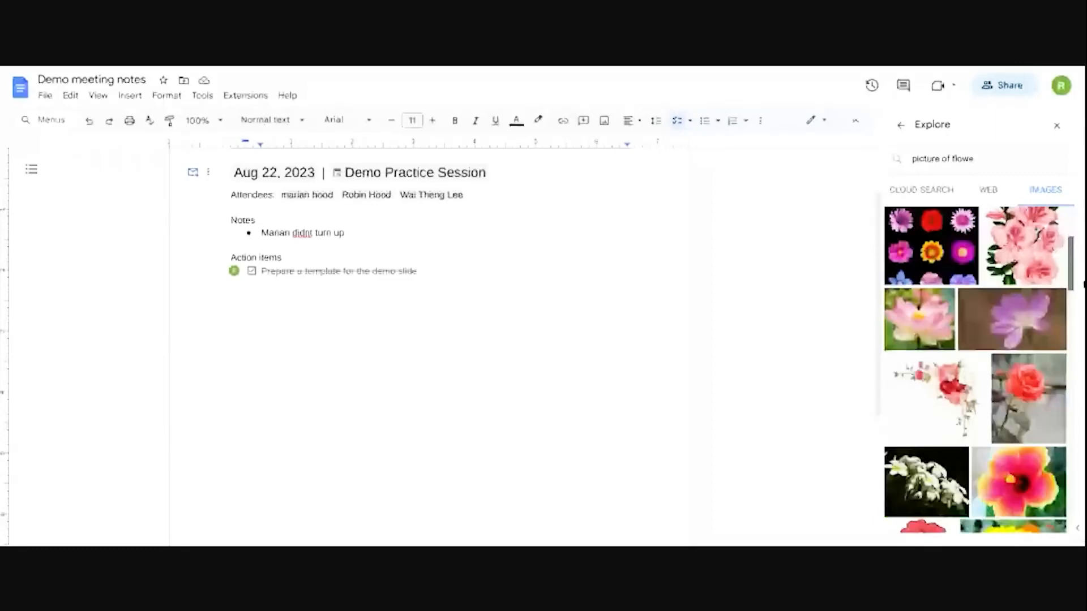
scroll(1051, 272, up, 1)
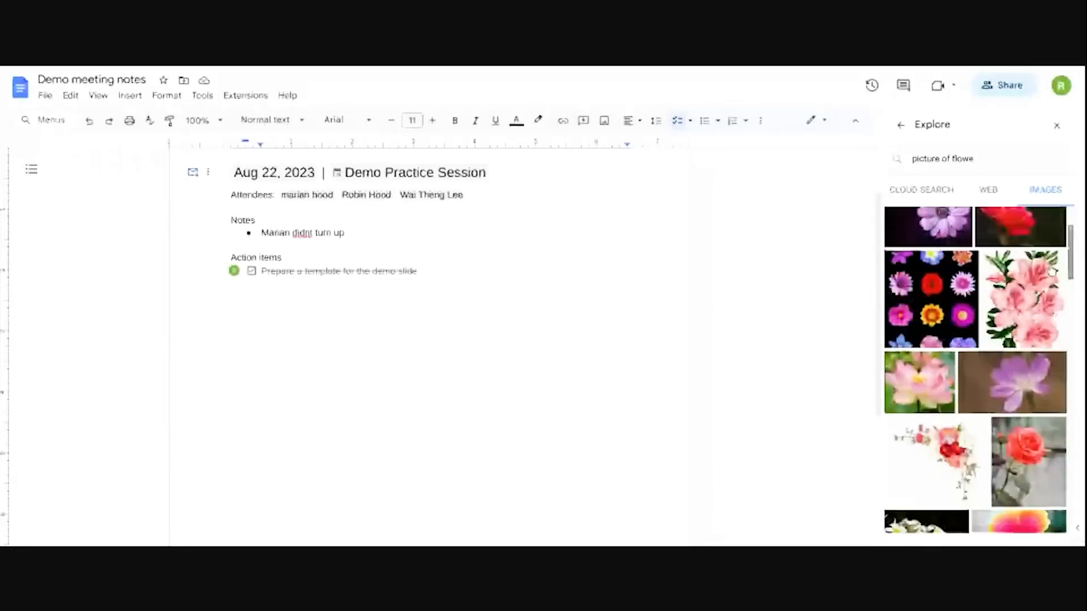
scroll(996, 272, up, 2)
- Try to insert the pink rose picture into the meeting notes and reload the document
click(943, 275)
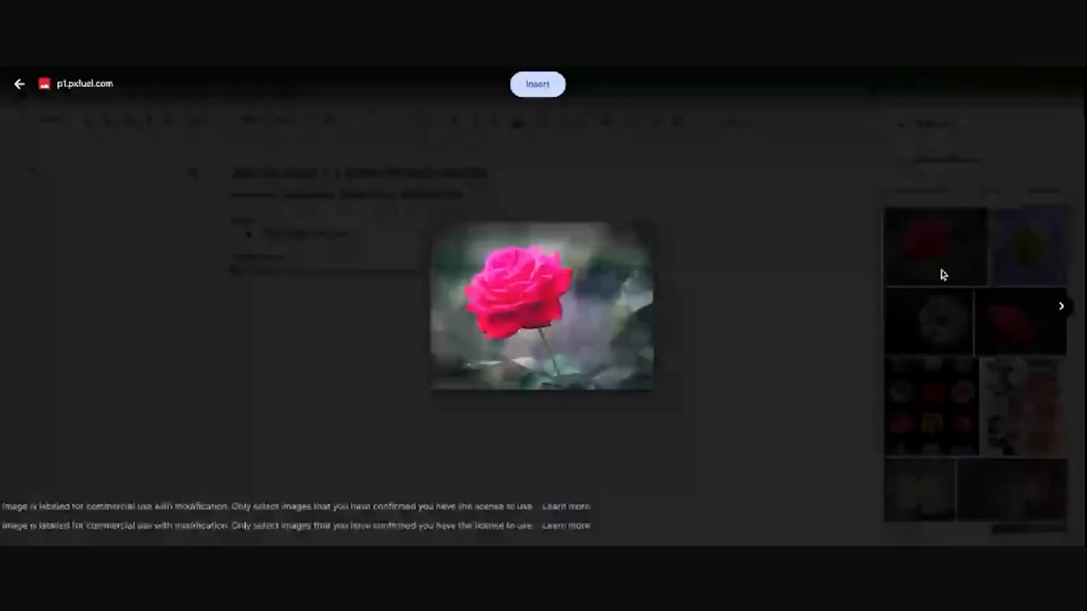
click(537, 85)
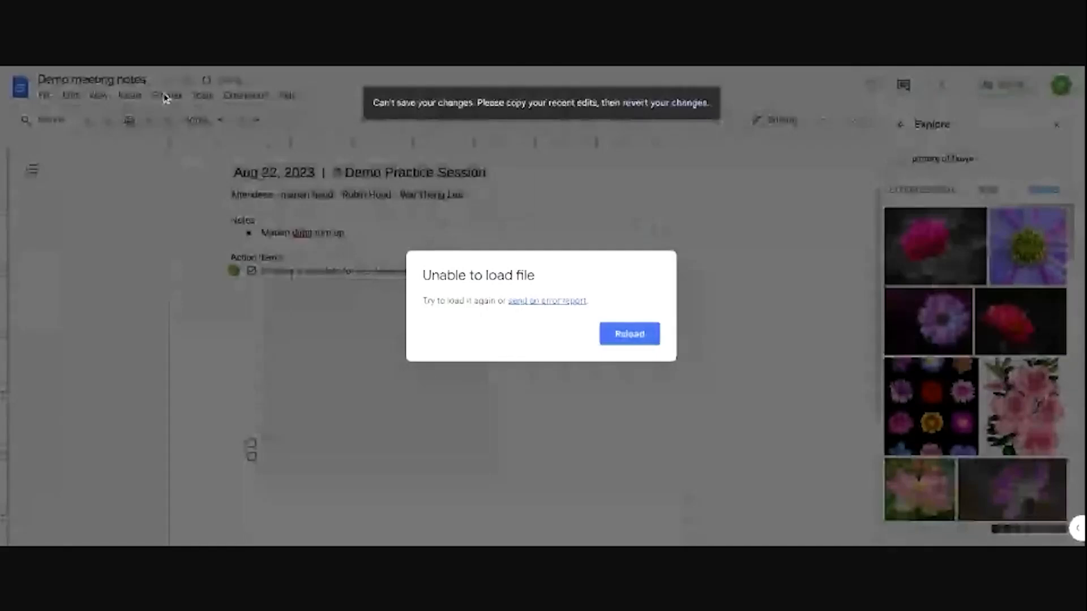
click(630, 337)
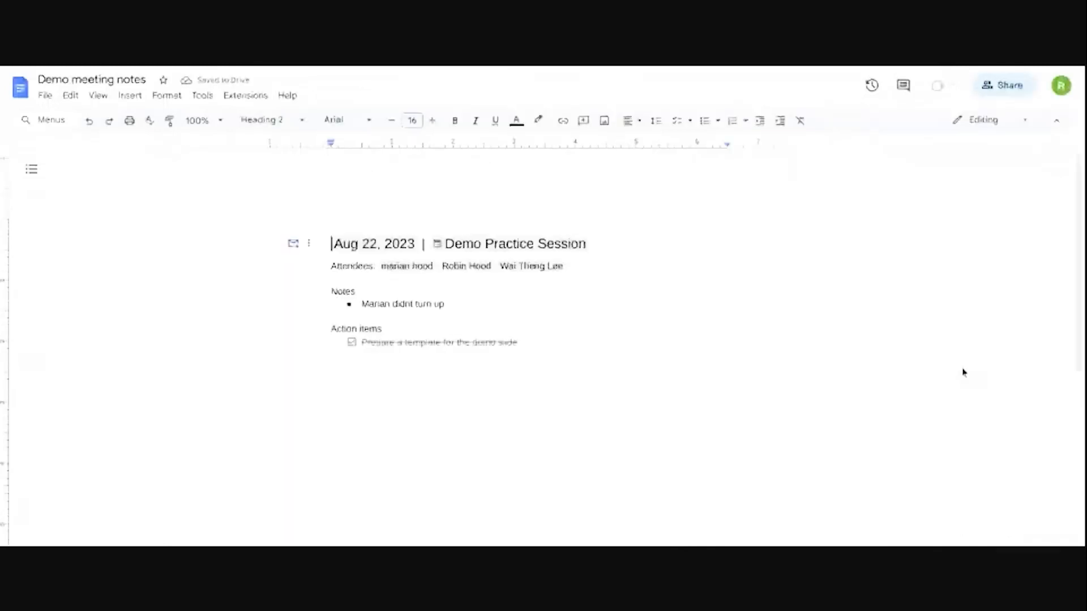
- Place the cursor below the action items and search Explore for "flower"
click(202, 95)
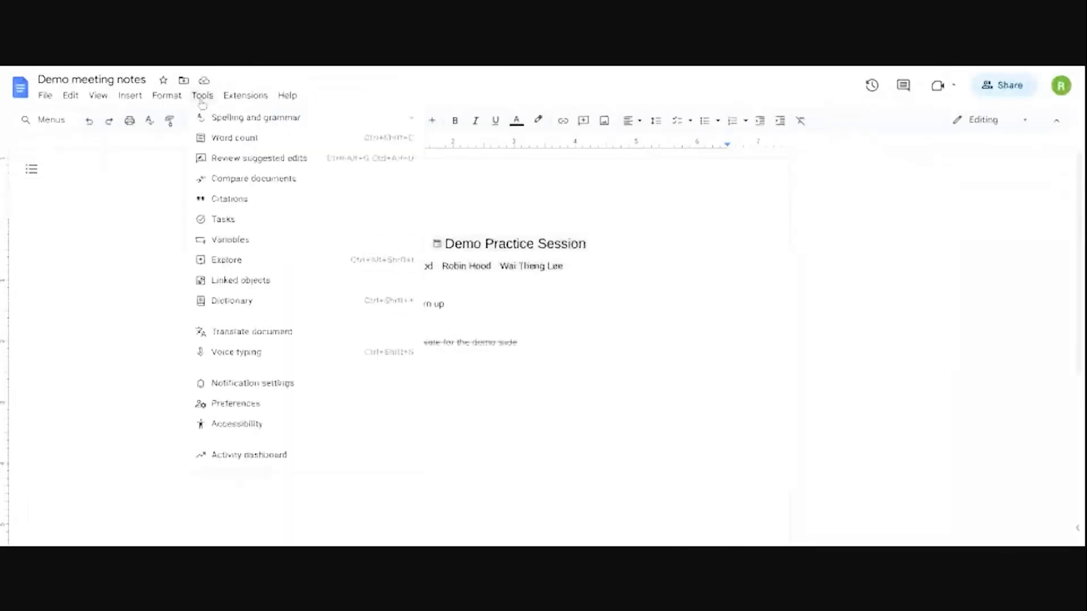
click(280, 264)
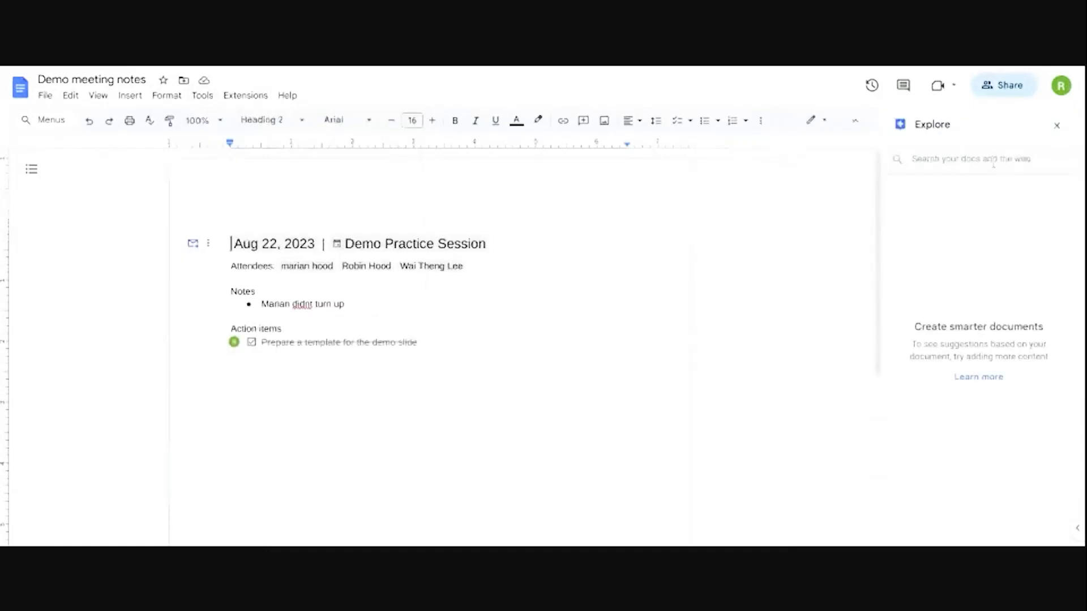
click(369, 426)
click(993, 160)
text(f)
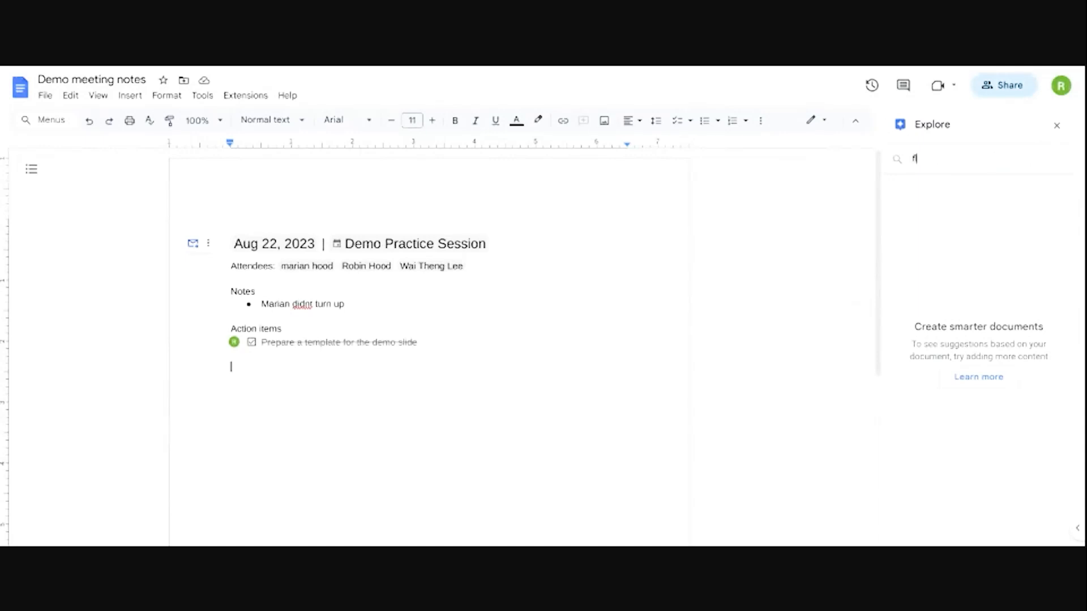
text(lower)
key(Return)
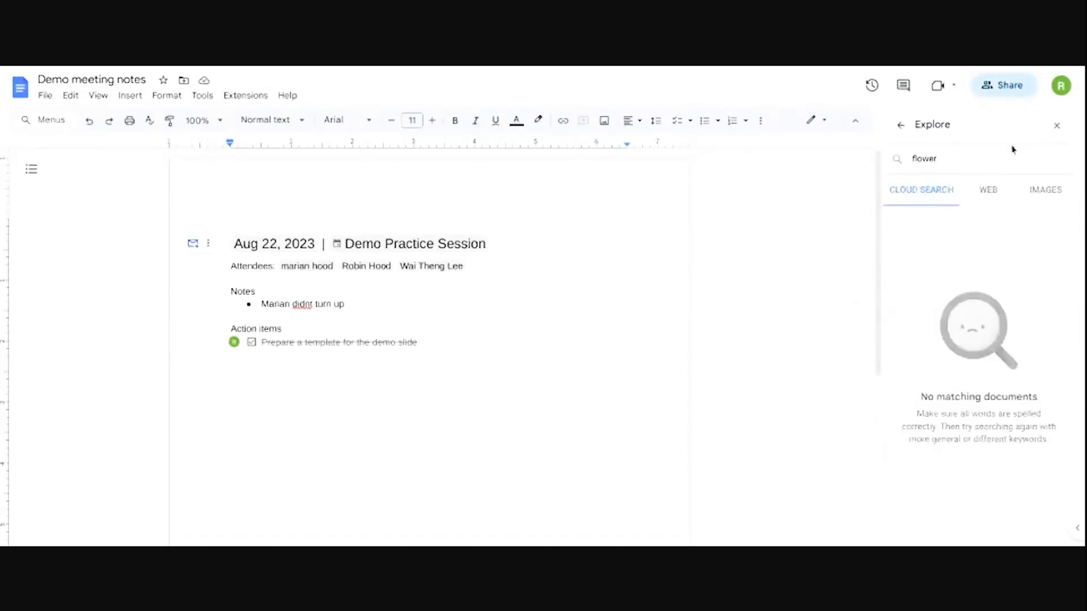
- Insert the purple daisy picture from the image results below the action items
click(1047, 193)
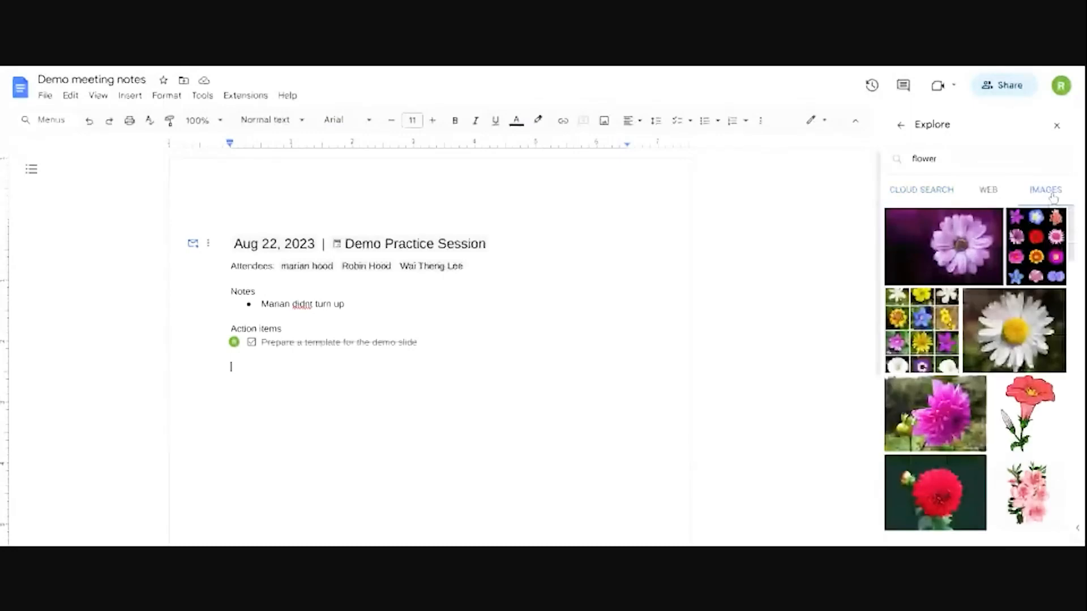
click(946, 256)
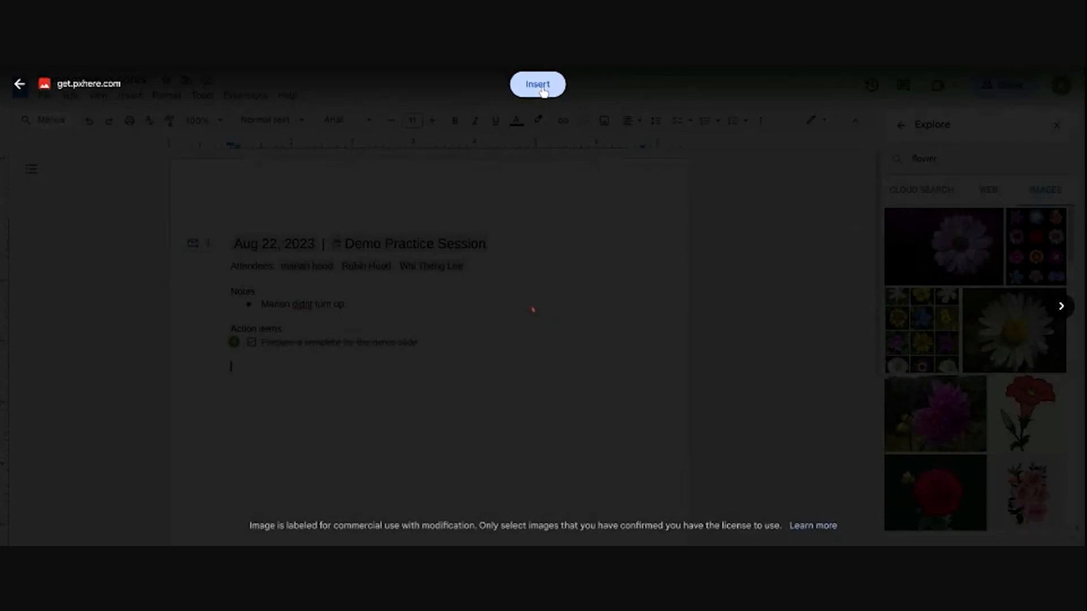
click(538, 85)
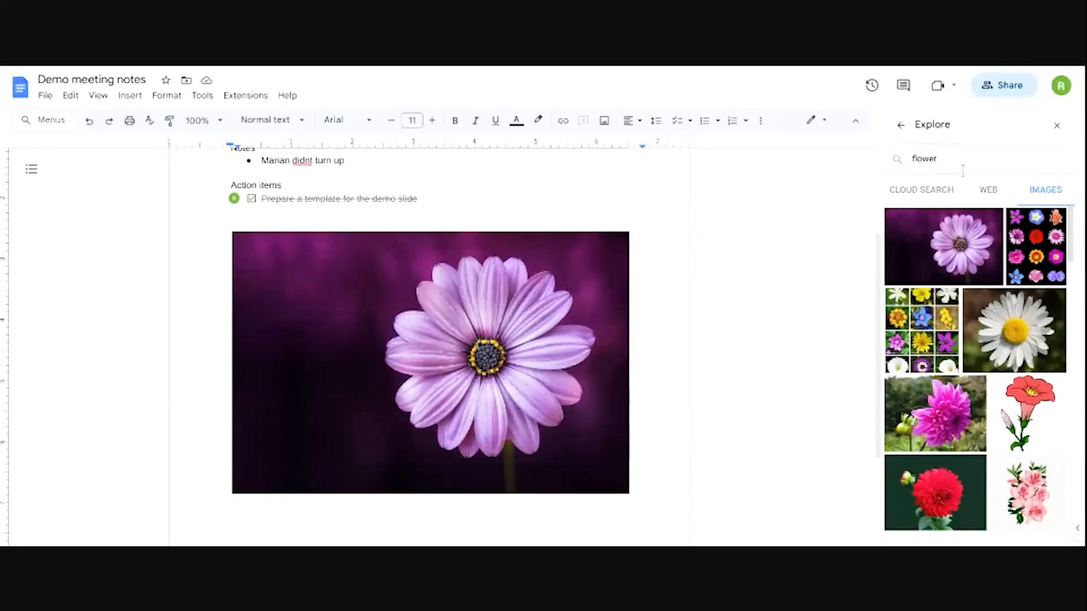
- Review the cloud, web and image results for "flower" in Explore
click(923, 191)
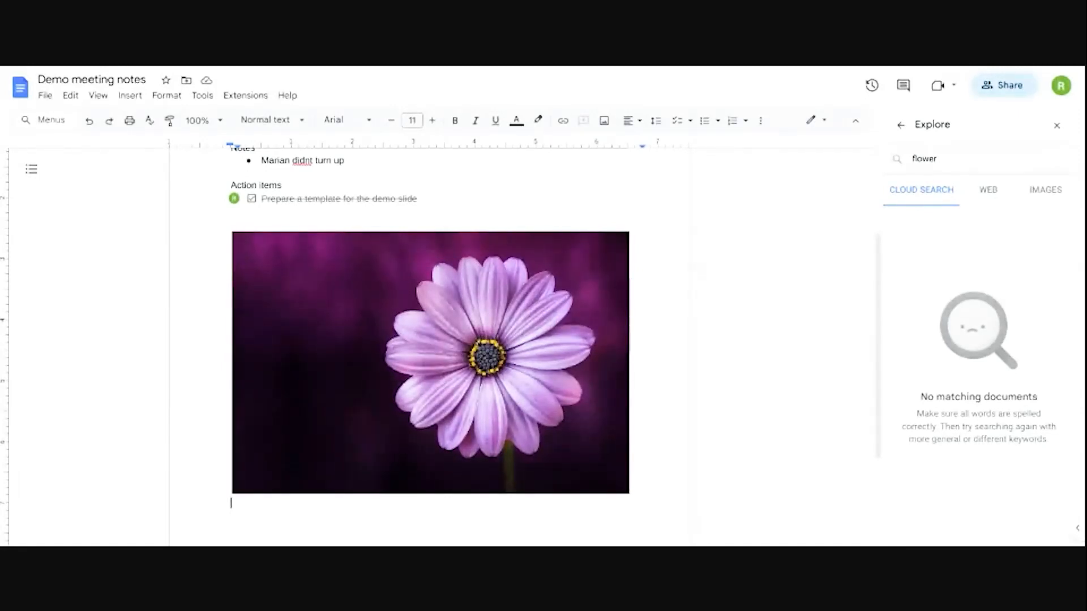
click(986, 191)
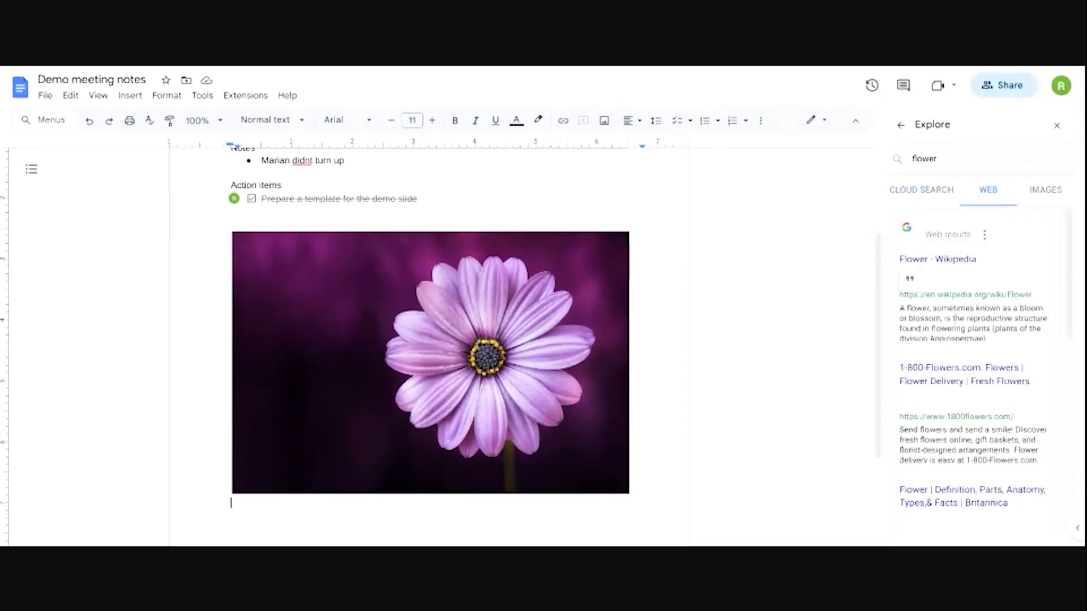
click(1055, 195)
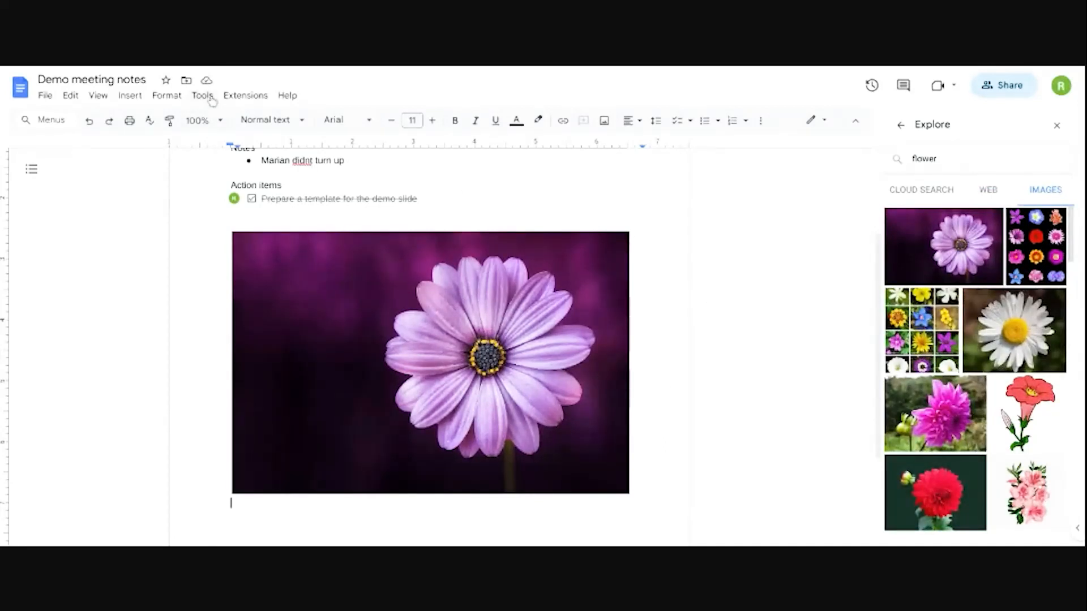
click(204, 96)
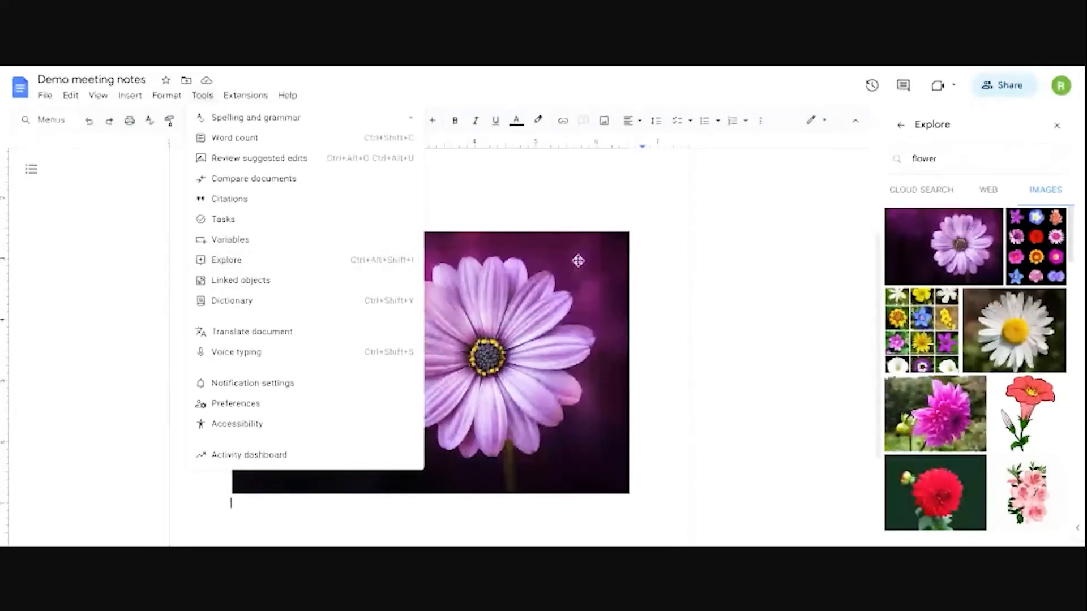
click(754, 333)
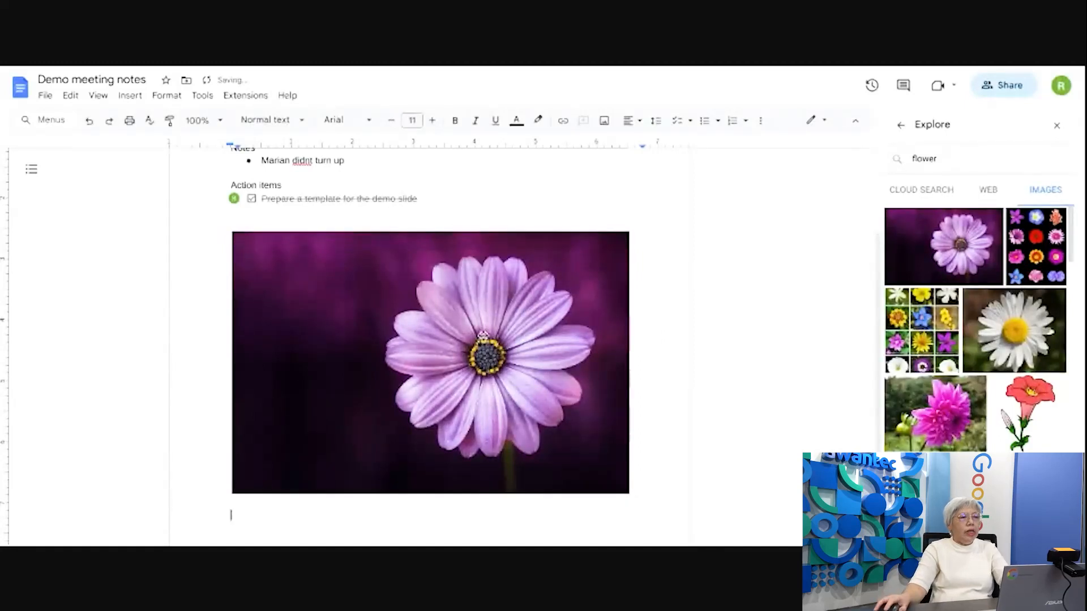
- Insert a Review tracker building block below the flower picture and add the first suggested person as reviewer in its first row
scroll(490, 352, down, 1)
scroll(489, 352, down, 4)
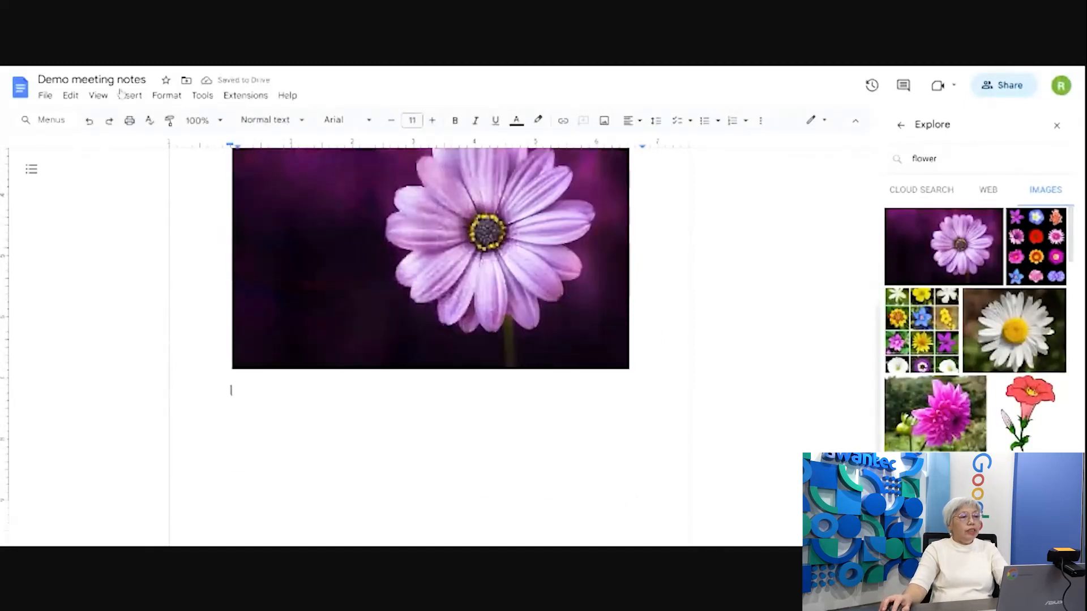
click(130, 96)
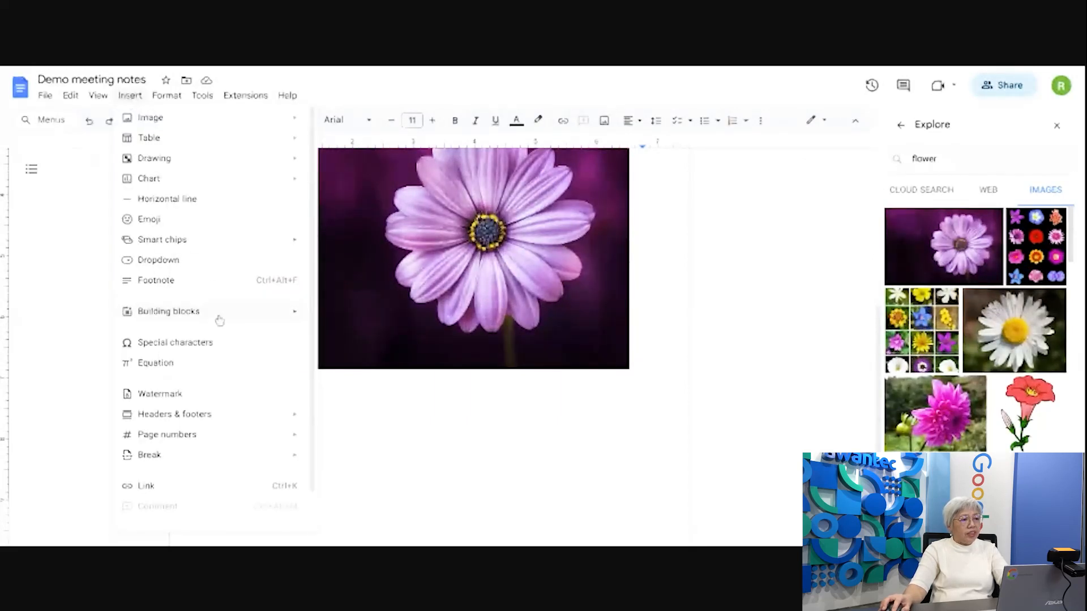
mouse_move(220, 320)
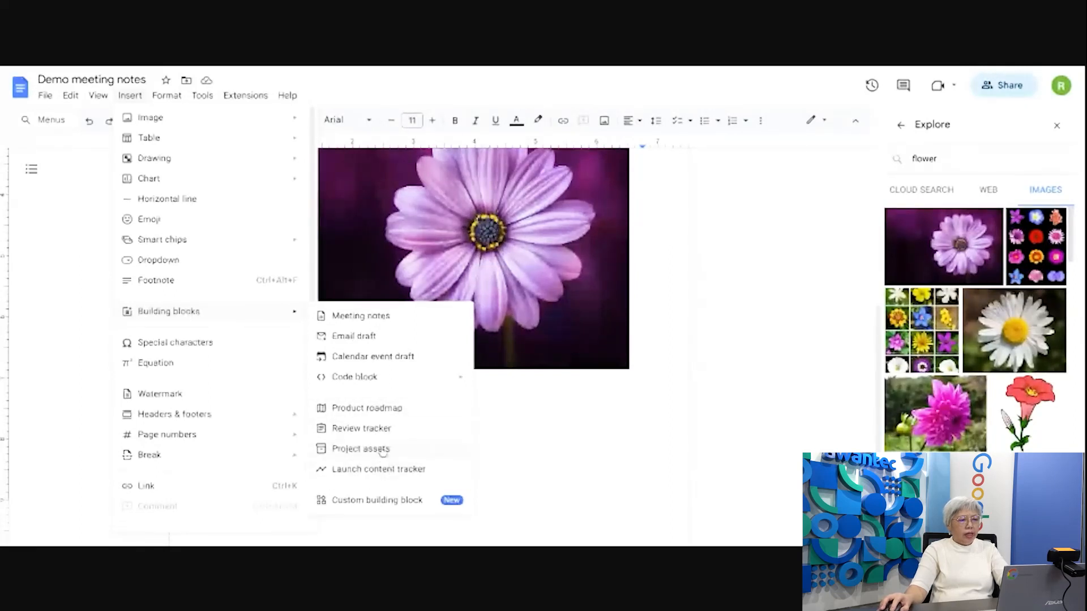
click(412, 431)
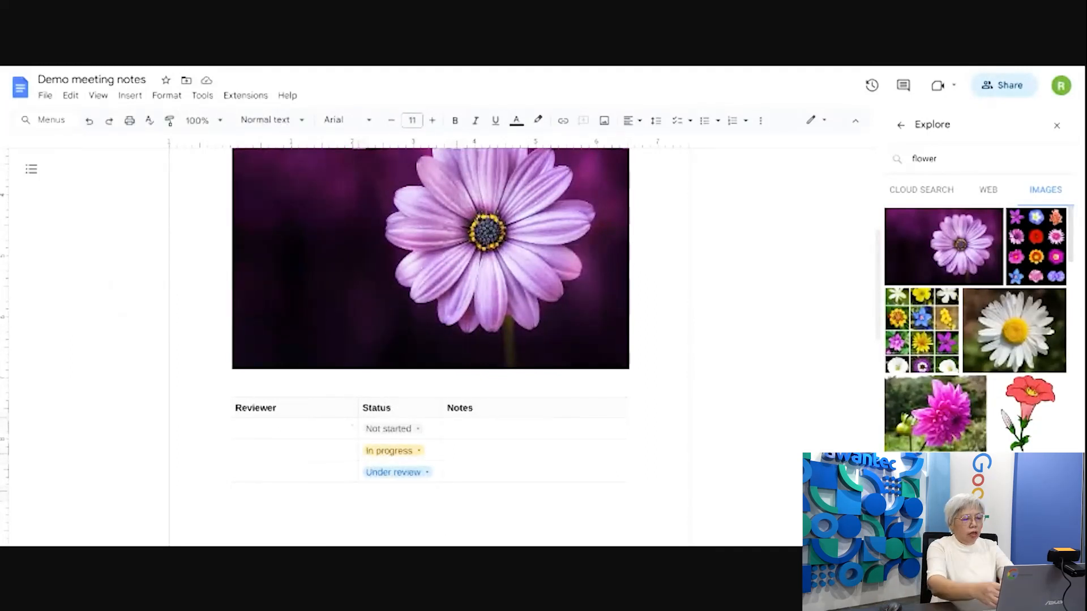
text(@)
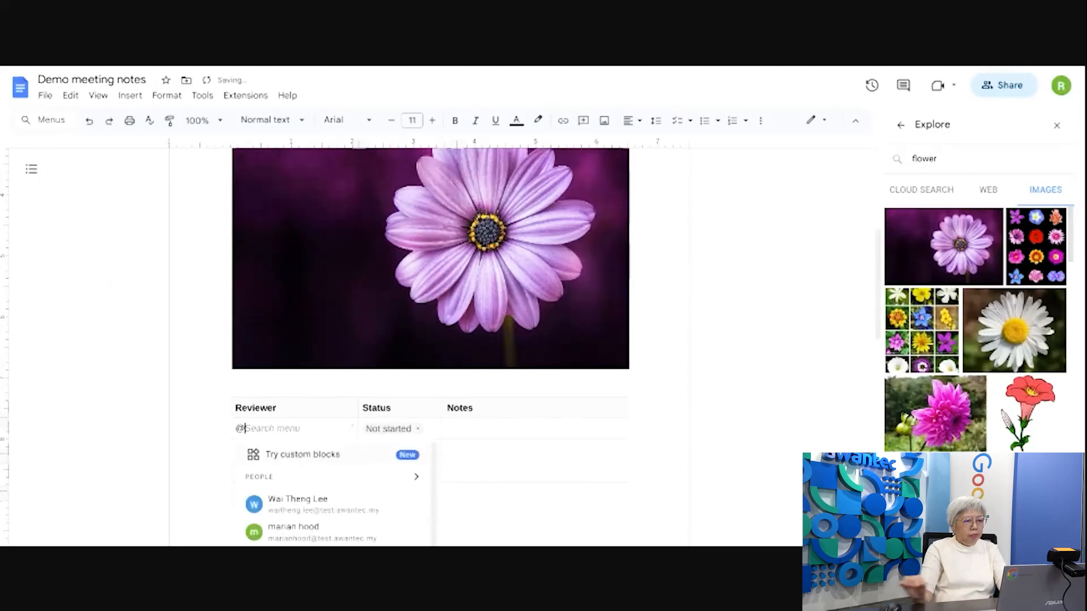
click(318, 505)
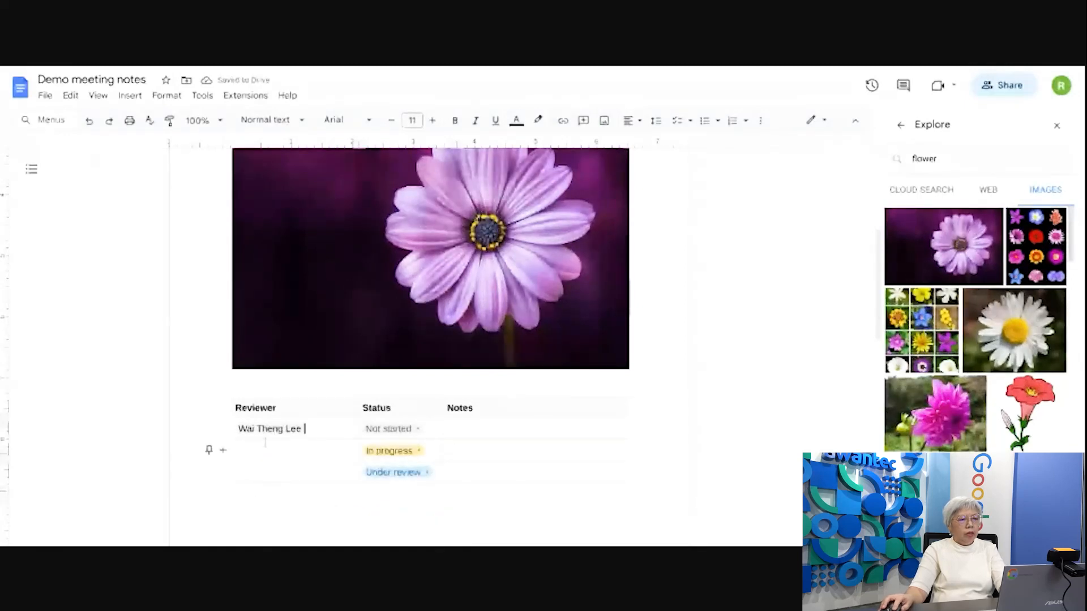
- Add a file smart chip for "Copy of Demo of Smart Canvas" to the Notes cell of the tracker's first row
click(487, 428)
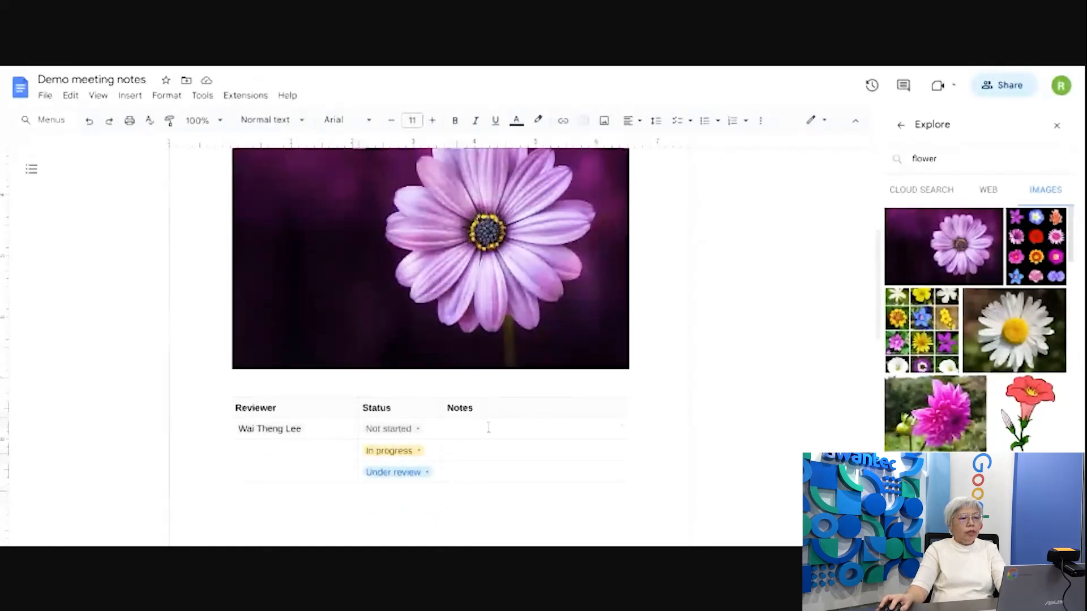
click(130, 95)
mouse_move(195, 243)
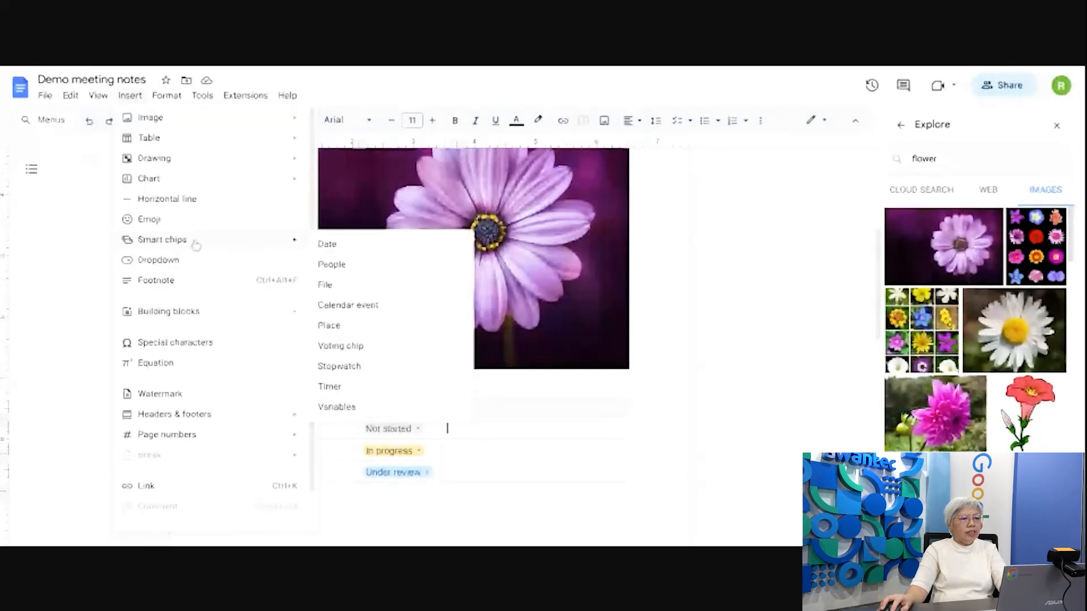
click(335, 285)
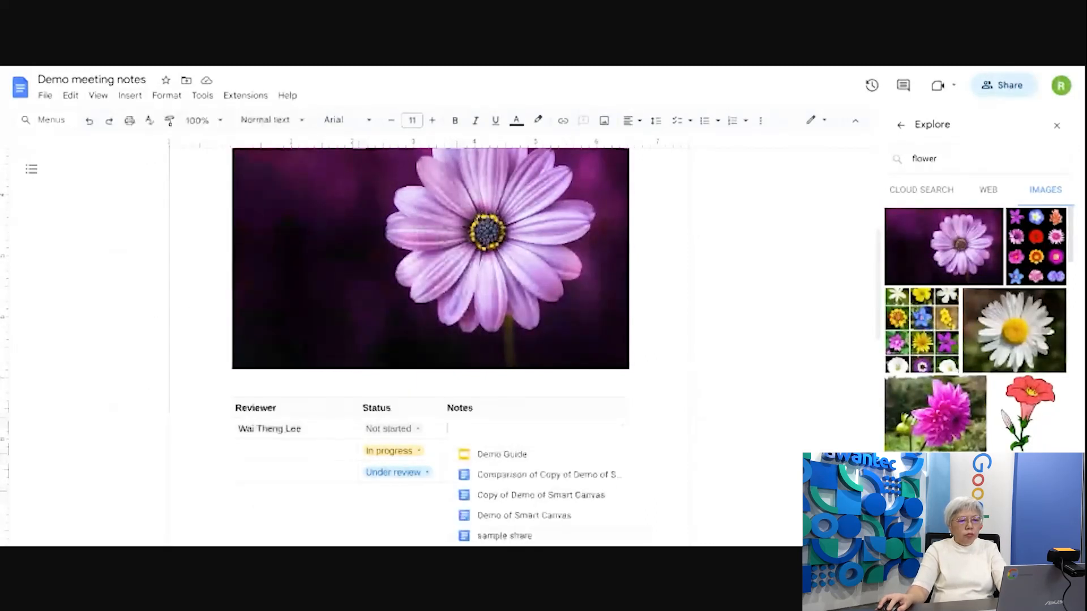
click(572, 496)
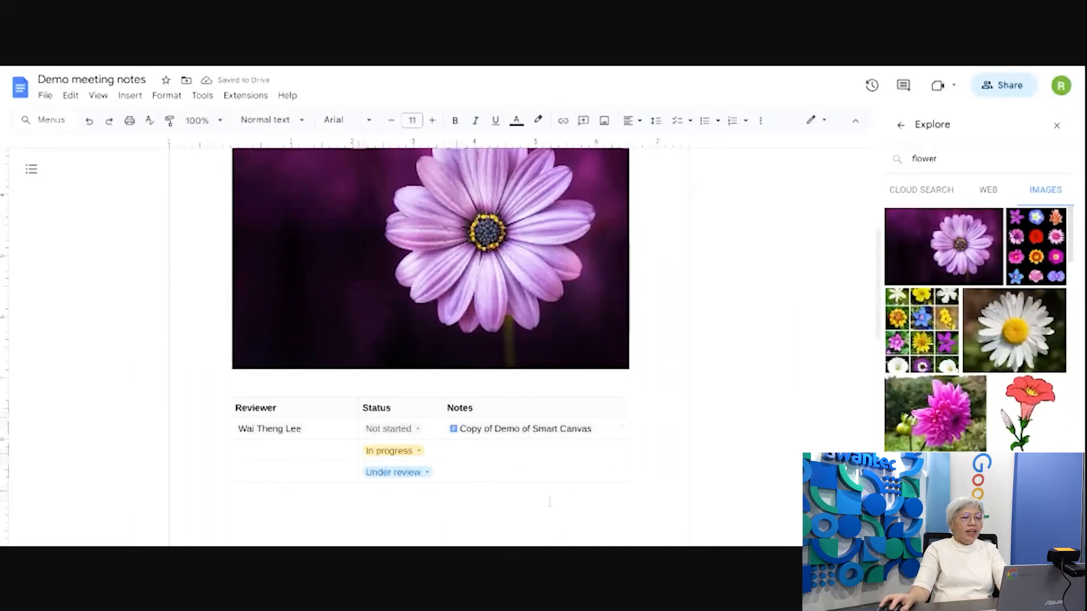
- Set the first reviewer's status to In progress and change it to Under review
click(420, 433)
click(413, 471)
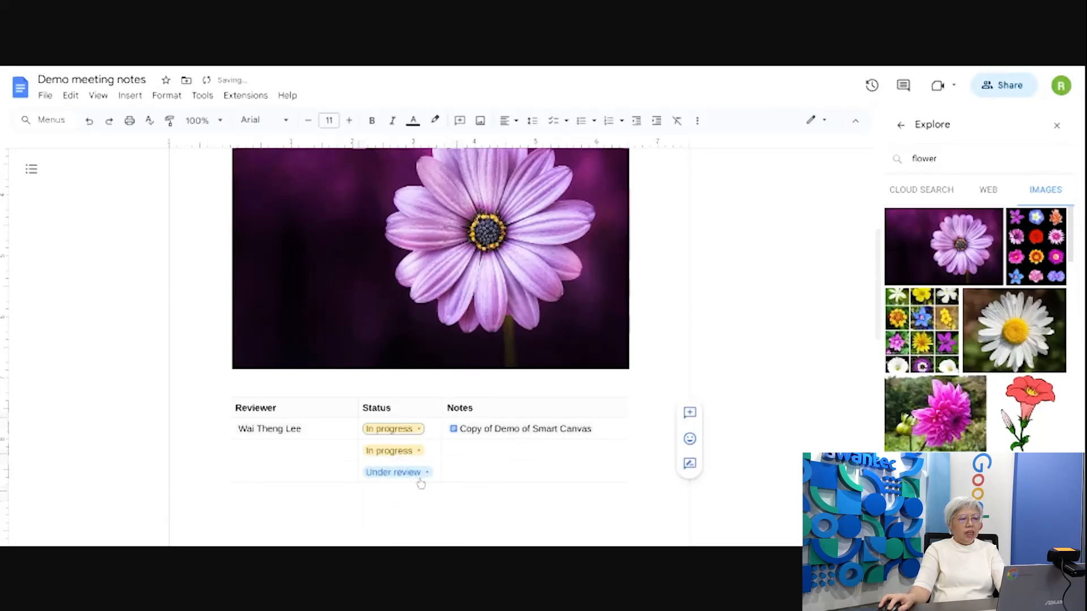
click(419, 429)
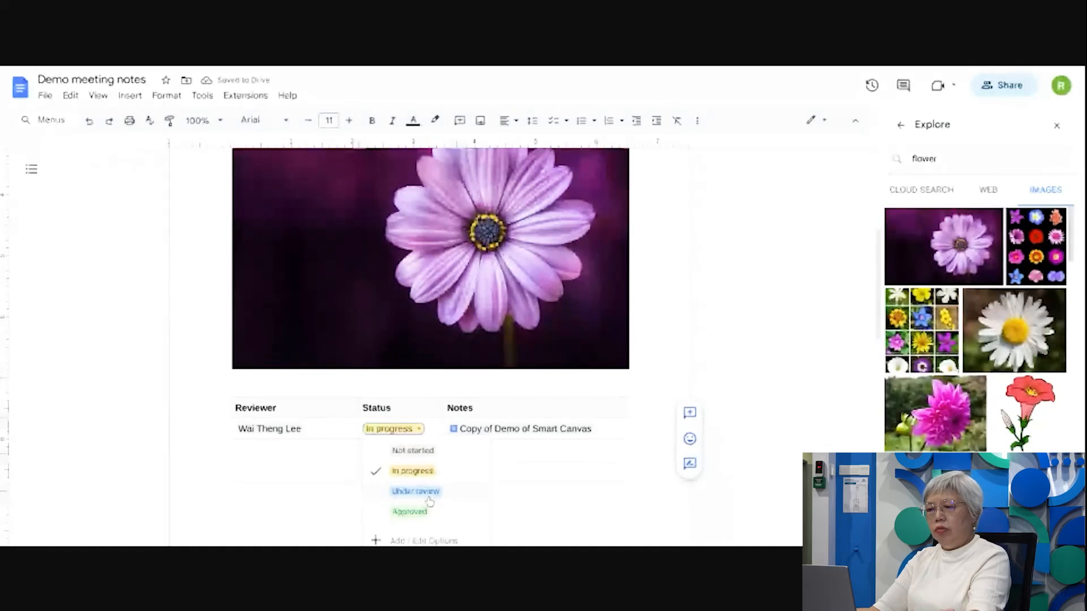
click(422, 491)
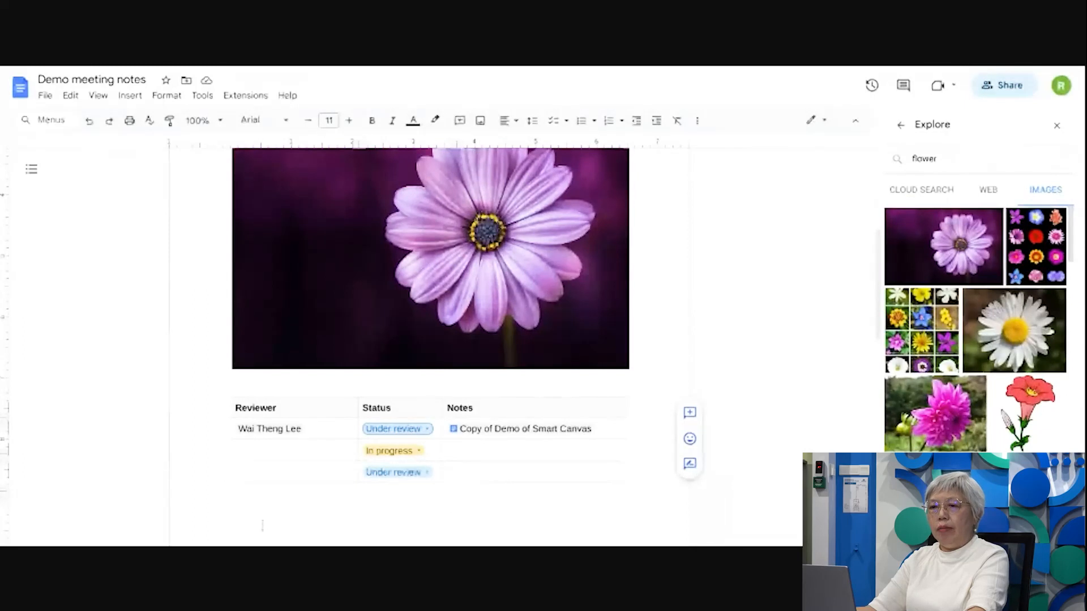
- Insert a Product roadmap building block in the Reviewer column of the tracker's last row and widen its Project column
click(130, 95)
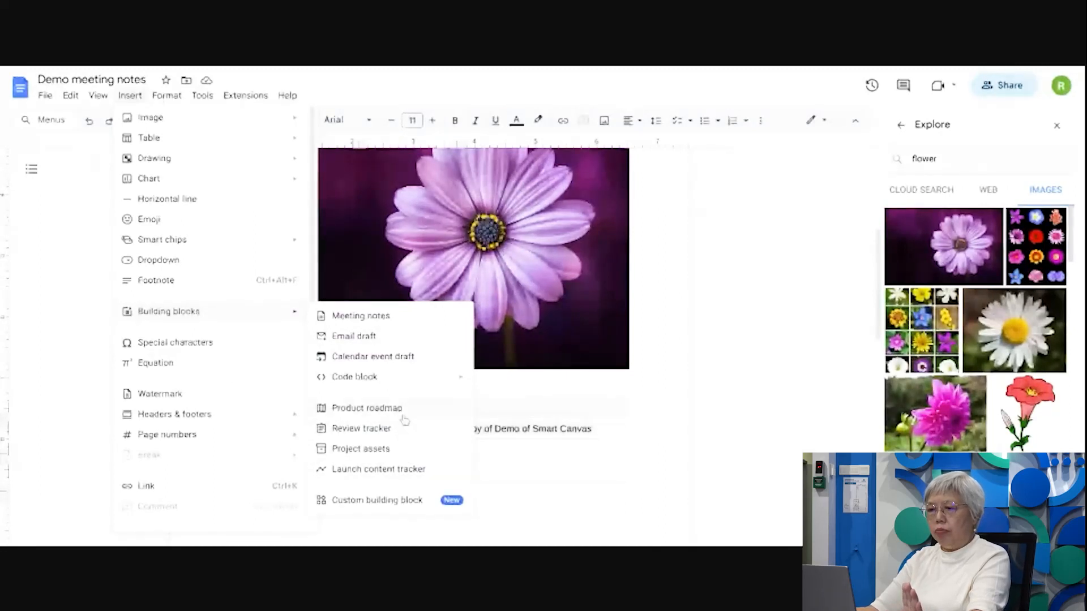
click(367, 408)
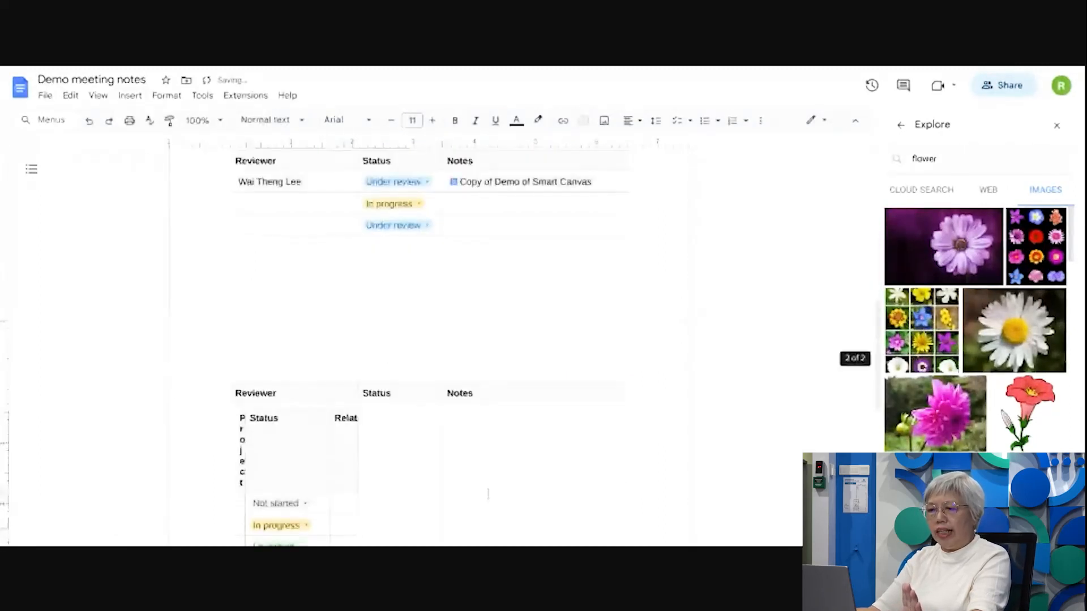
scroll(488, 494, down, 3)
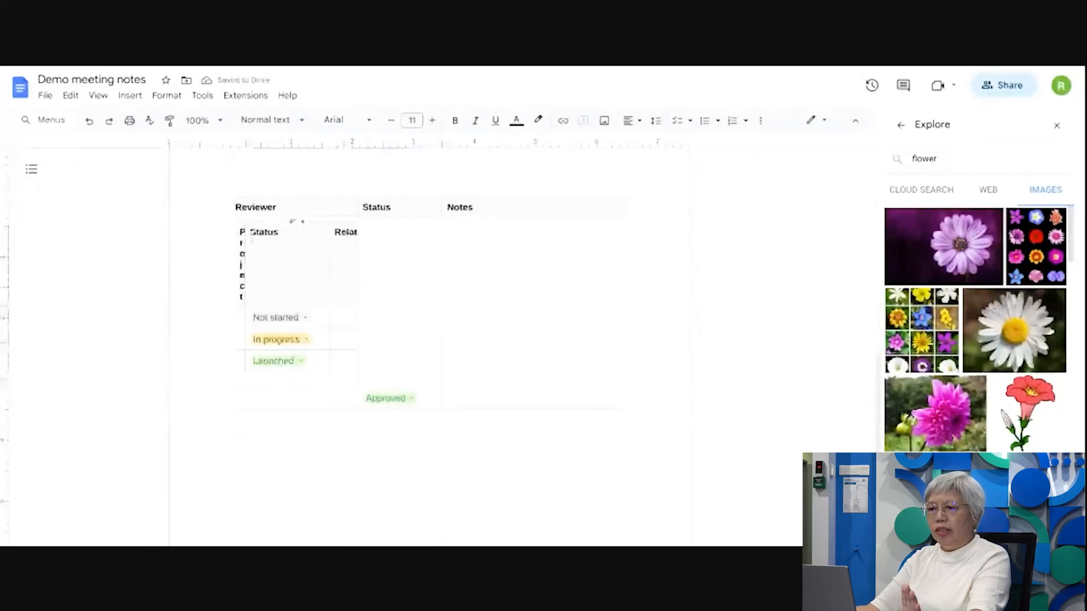
drag(246, 237, 288, 240)
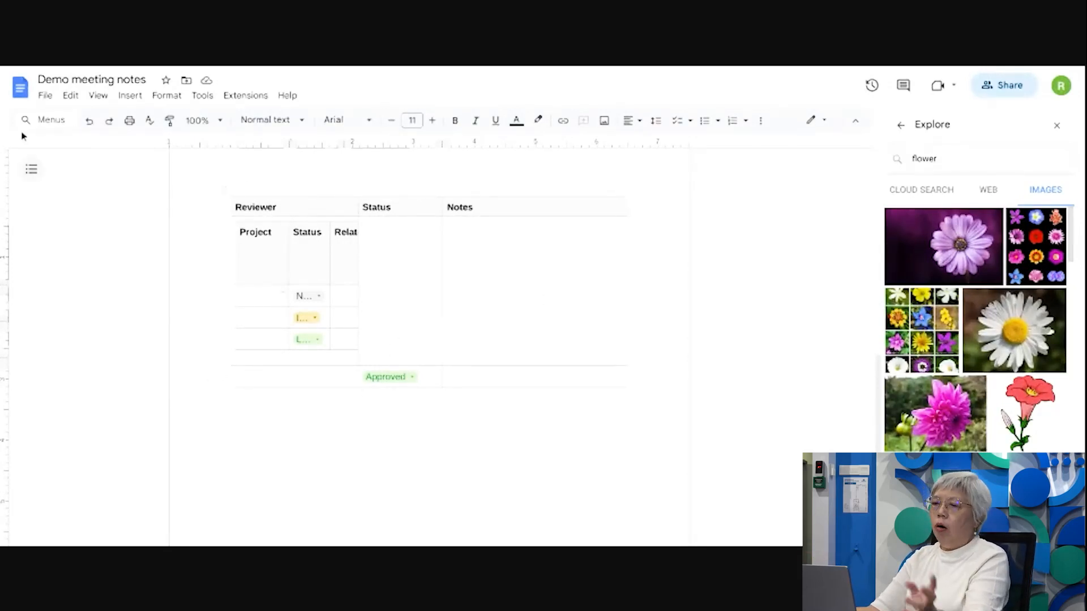
click(304, 434)
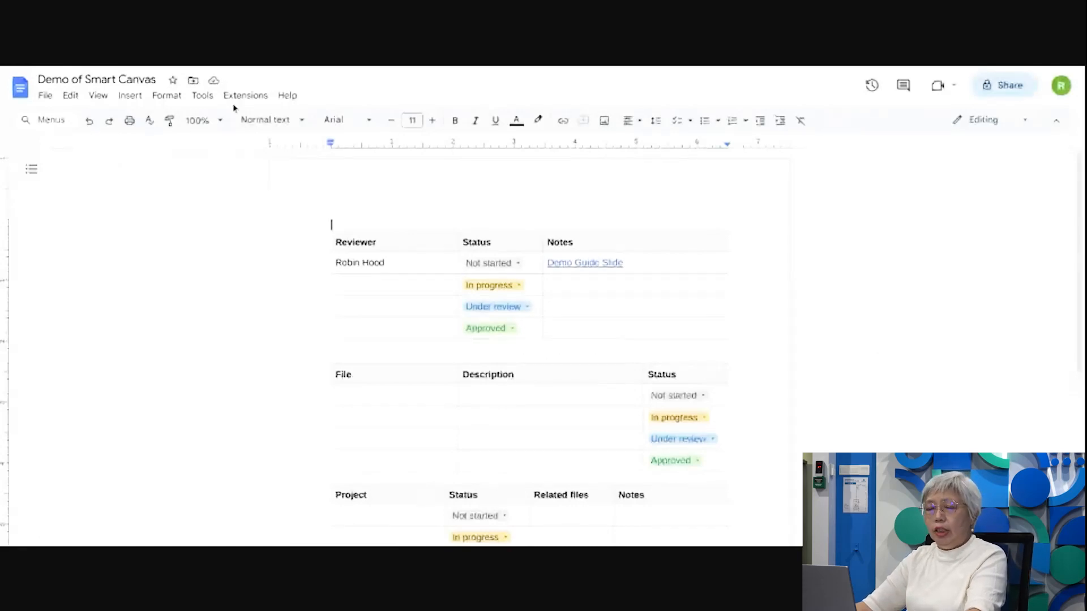
- Compare Demo of Smart Canvas with "Copy of Demo of Smart Canvas", open the comparison document and review its suggested changes
click(202, 96)
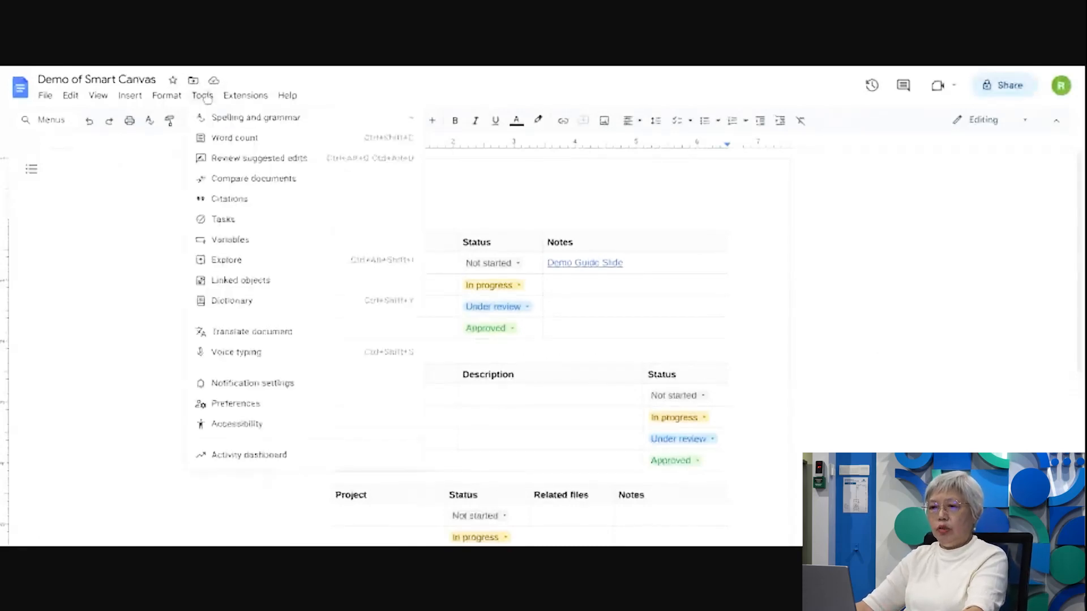
click(293, 182)
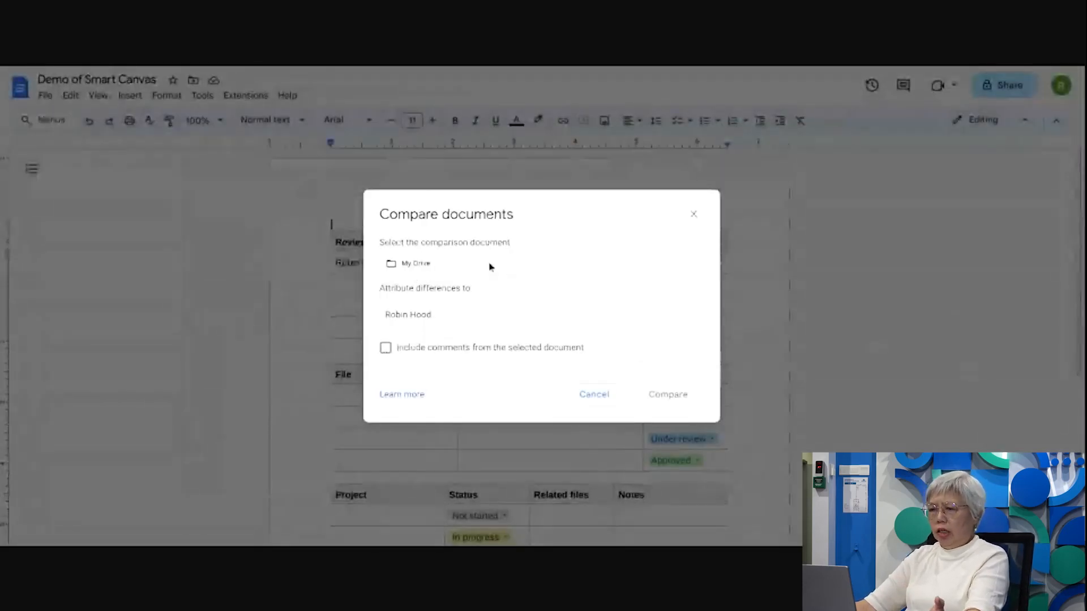
click(490, 267)
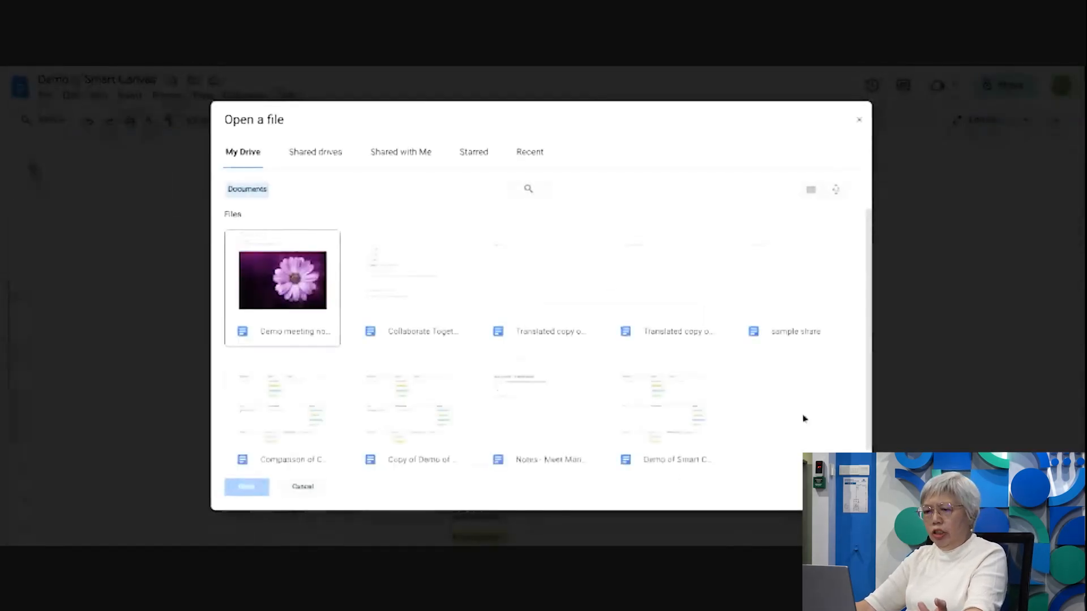
click(412, 408)
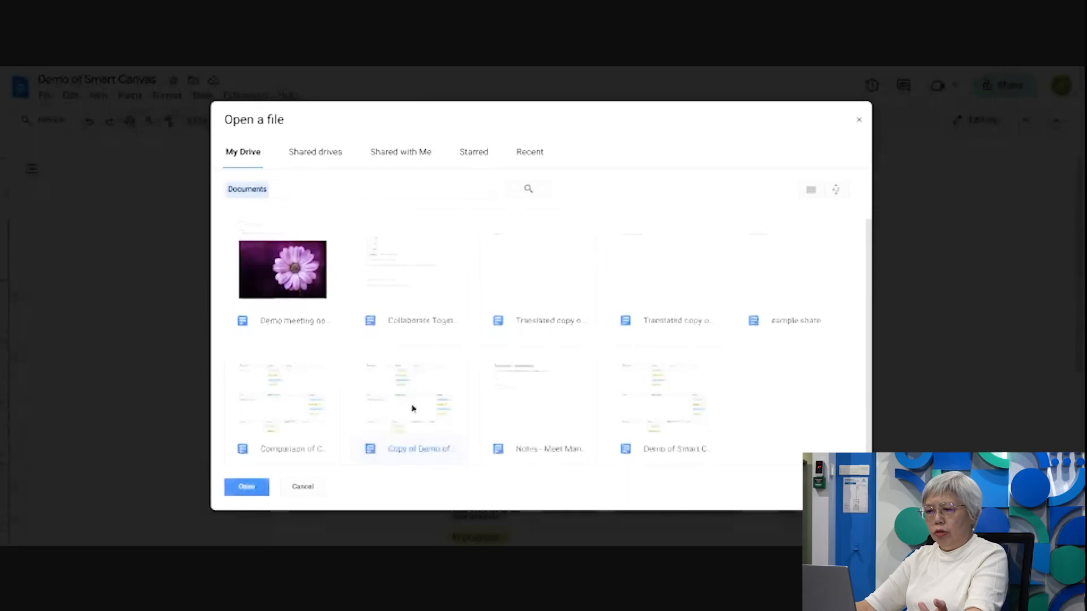
click(251, 490)
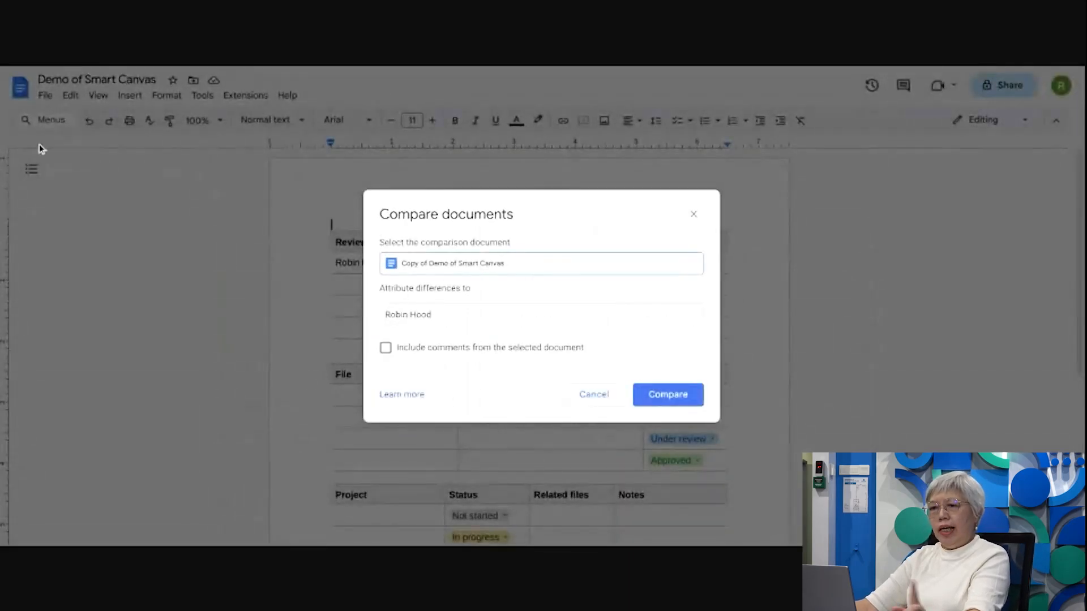
click(679, 398)
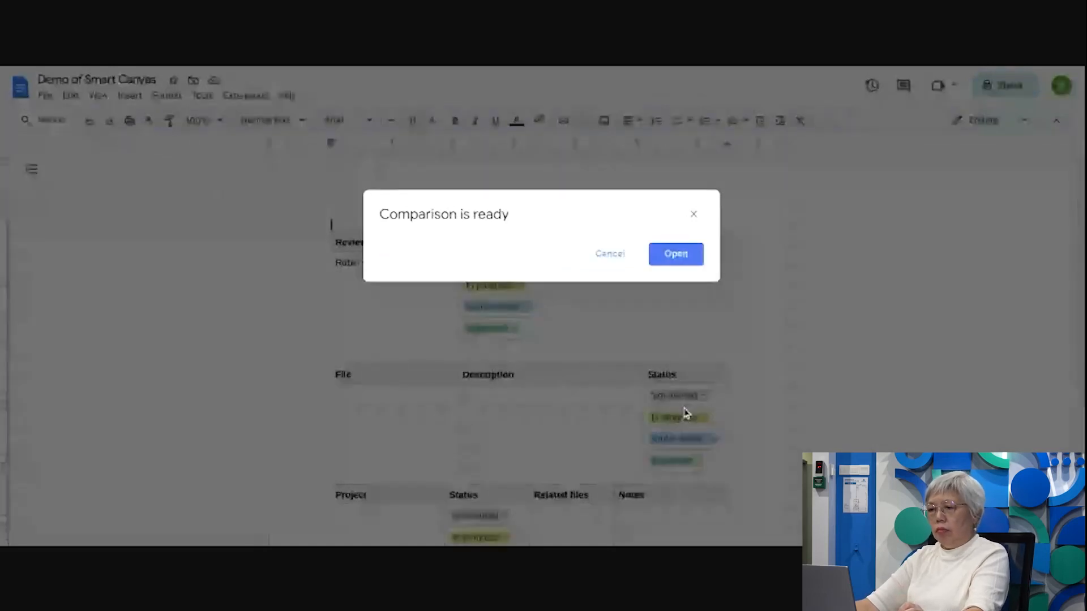
click(679, 255)
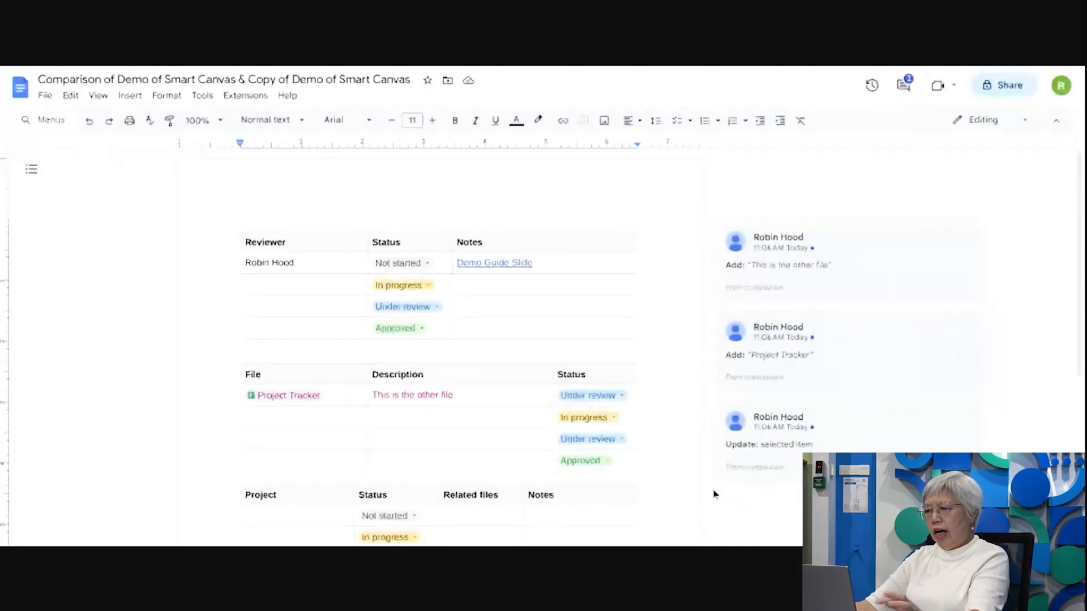
scroll(538, 345, down, 2)
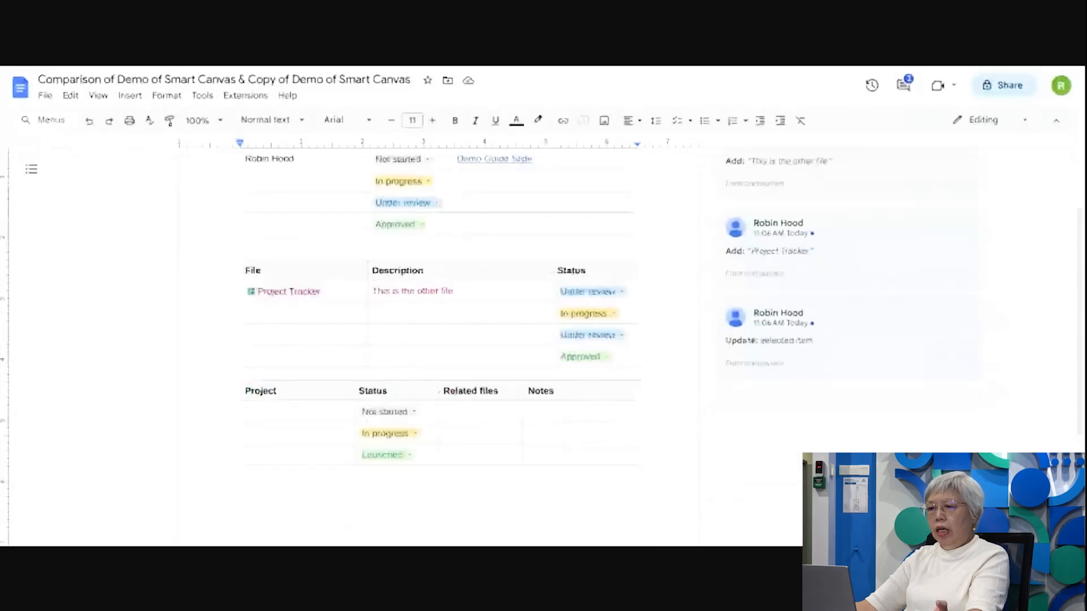
scroll(340, 324, up, 1)
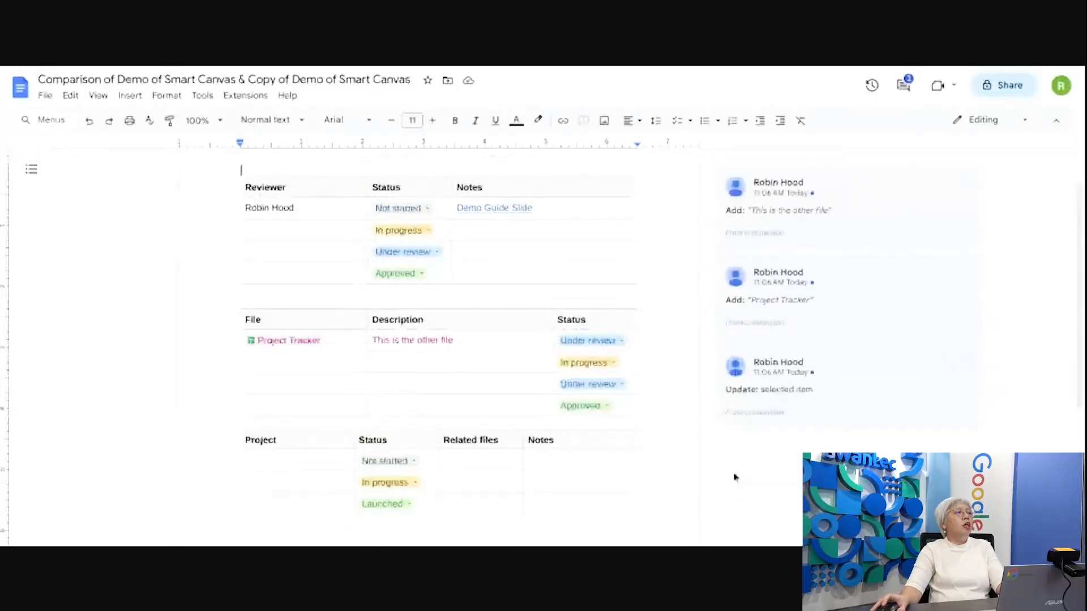
scroll(755, 475, up, 1)
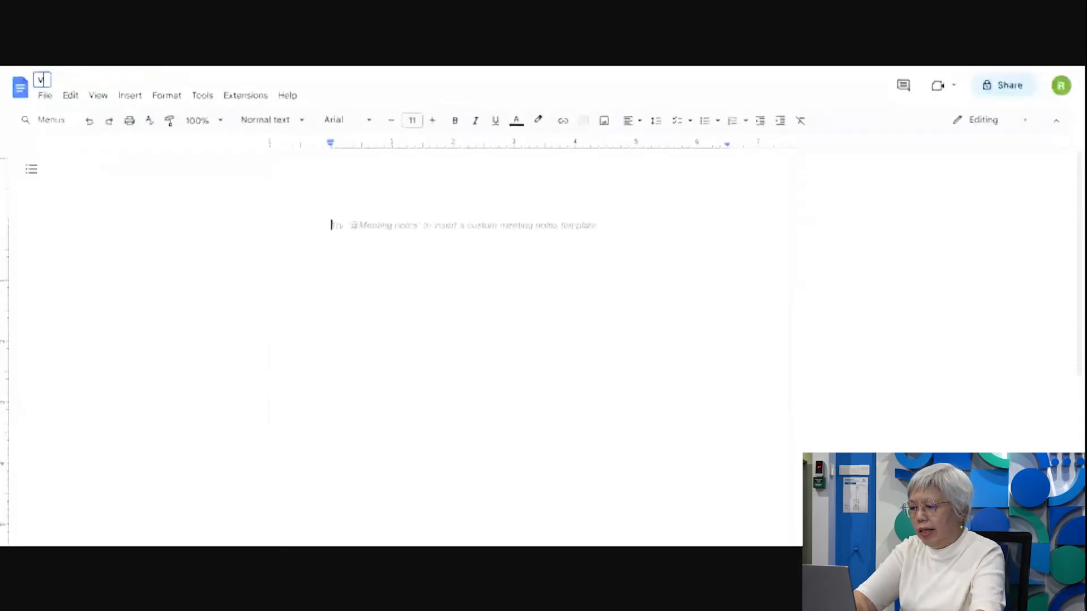
- Name the new blank document "voice typing"
text(ice)
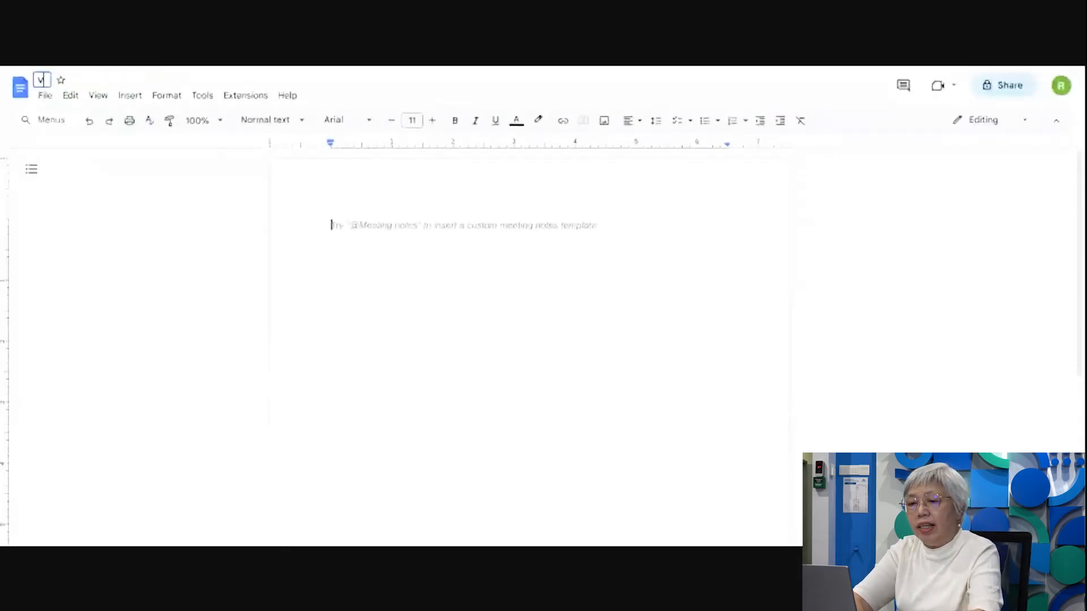
text( t)
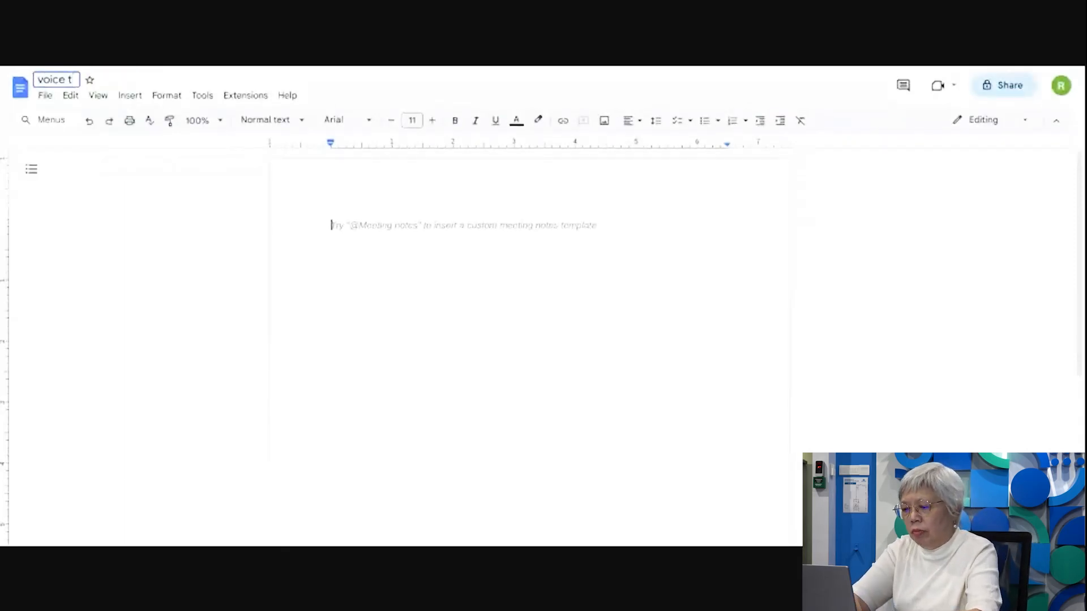
text(yping)
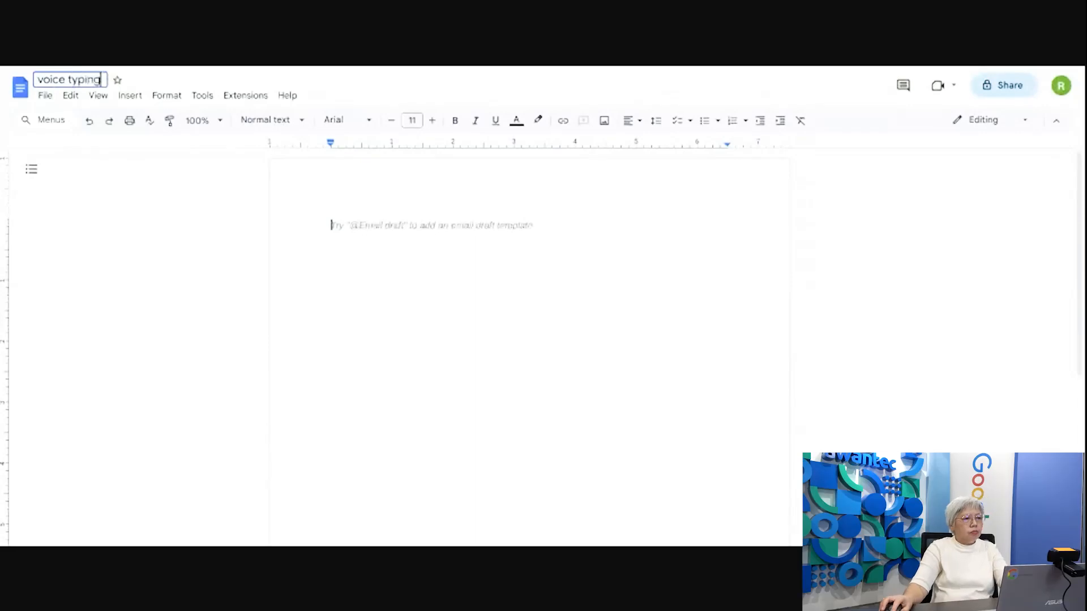
key(Return)
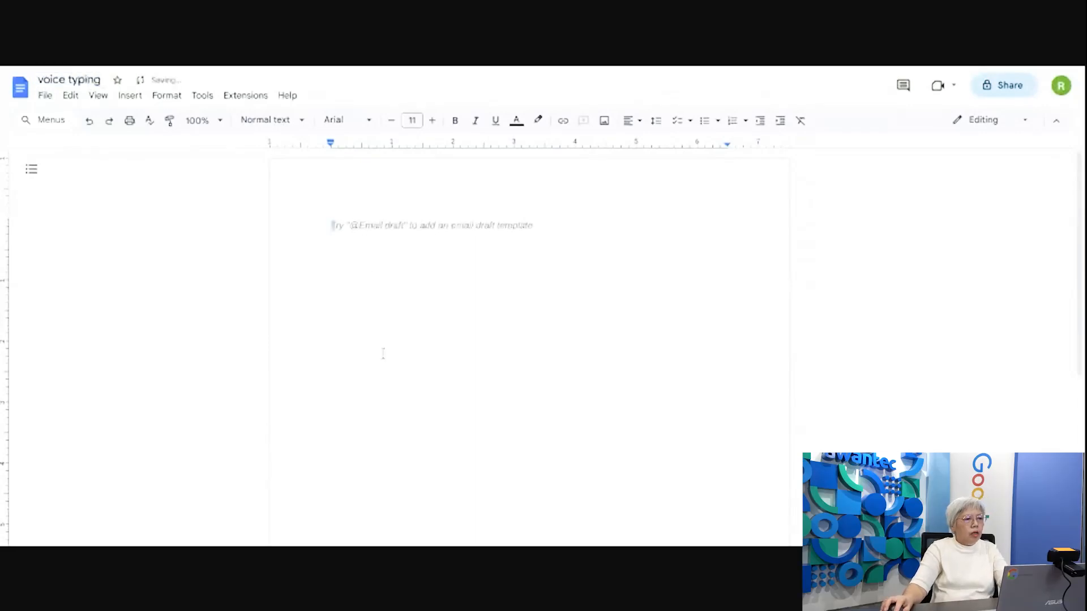
- Use voice typing in English (US) to dictate "Hello how are you I am fine thank you ok", then stop recording
click(204, 96)
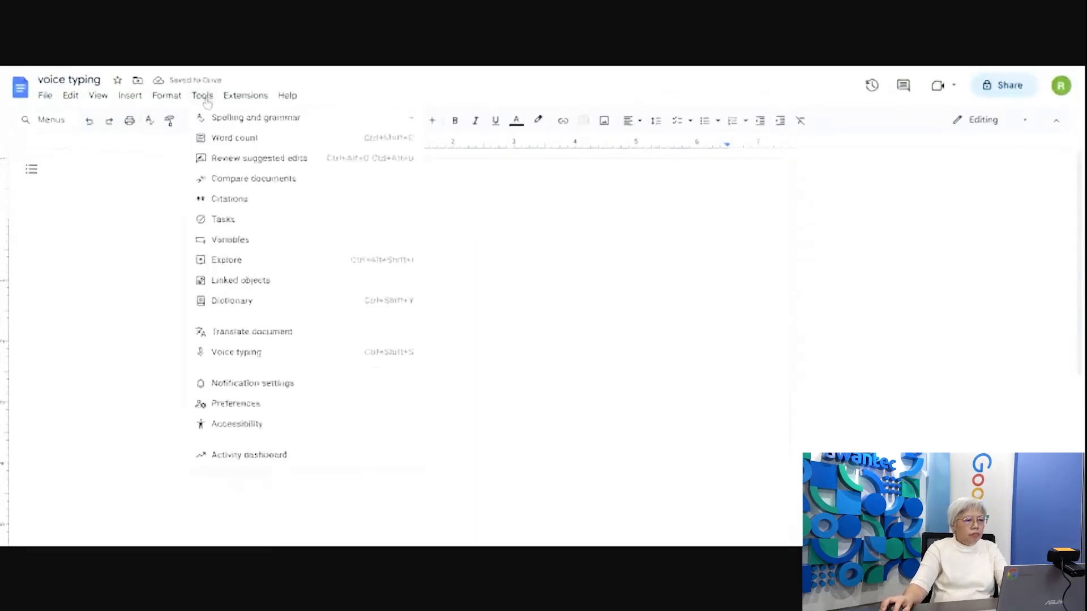
click(286, 354)
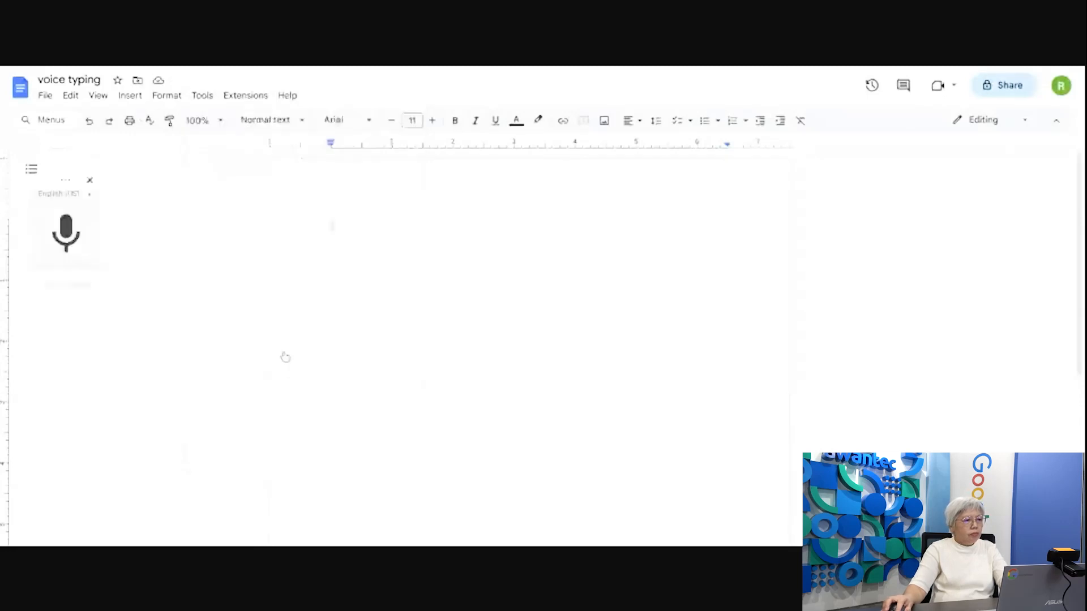
click(66, 238)
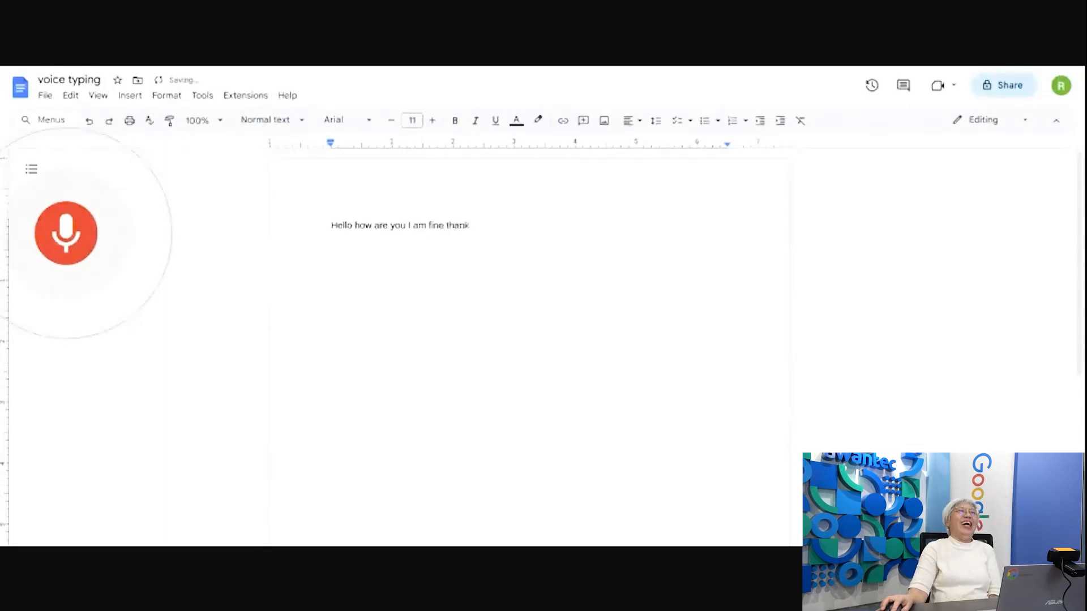
click(67, 206)
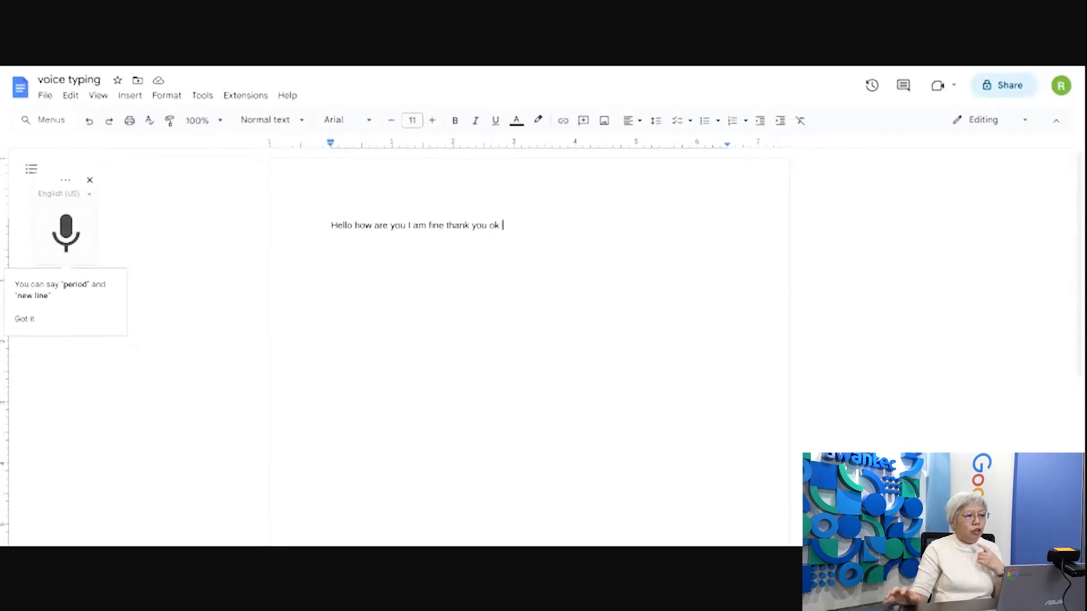
- Look through the voice typing languages and set the dictation language to Bahasa Melayu
click(90, 198)
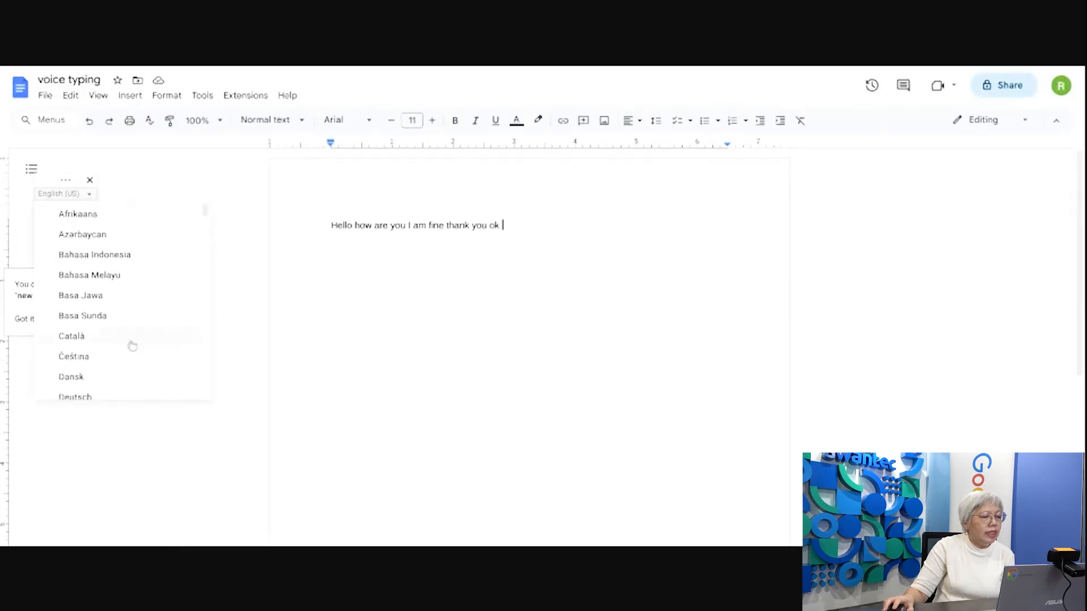
scroll(133, 347, down, 9)
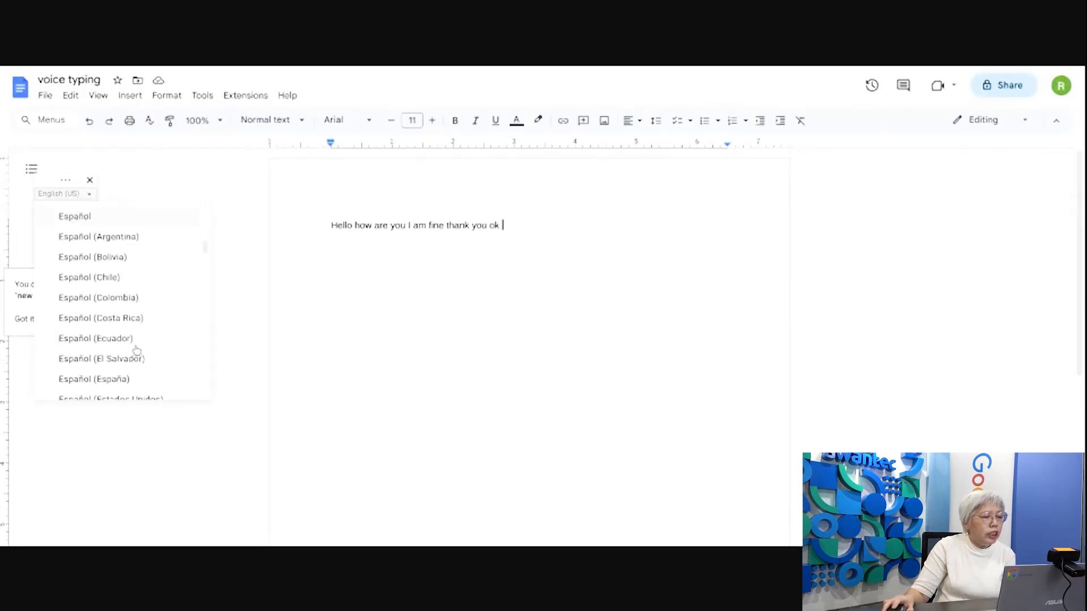
scroll(136, 350, down, 7)
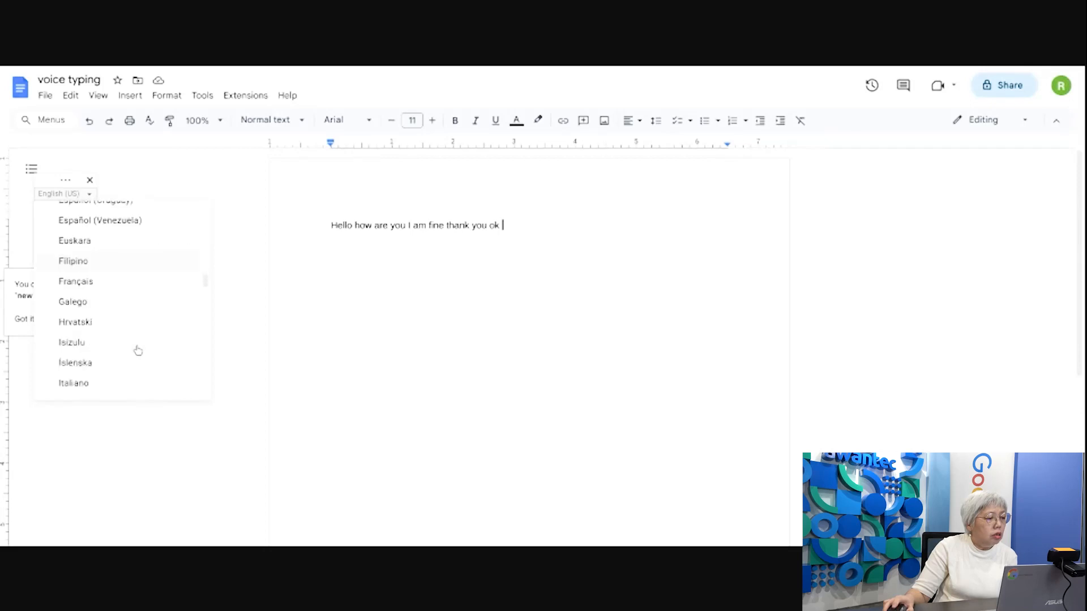
scroll(137, 350, down, 5)
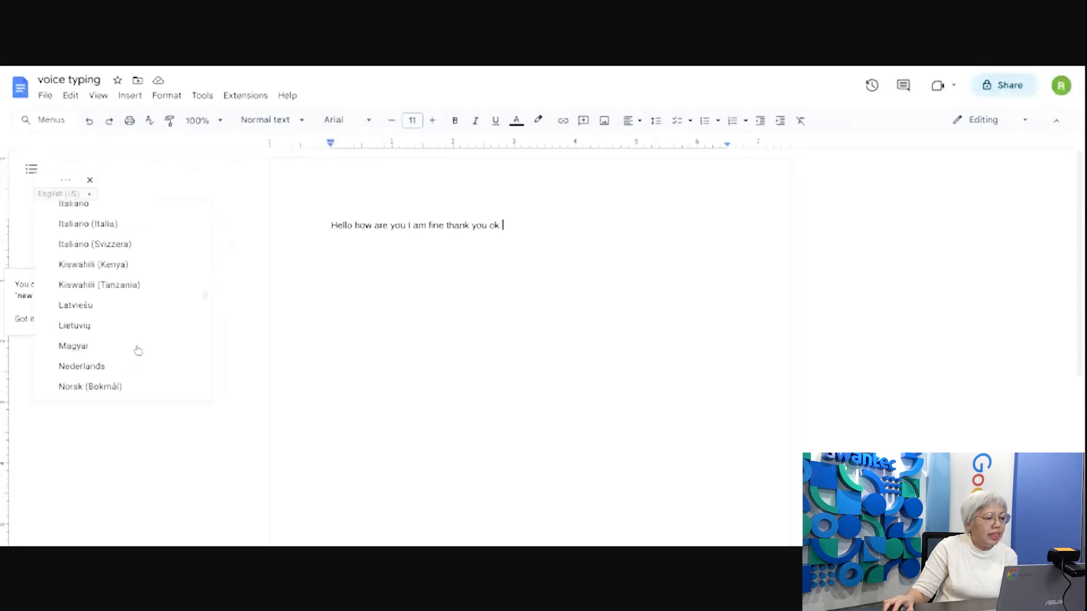
scroll(137, 350, down, 1)
scroll(133, 354, up, 12)
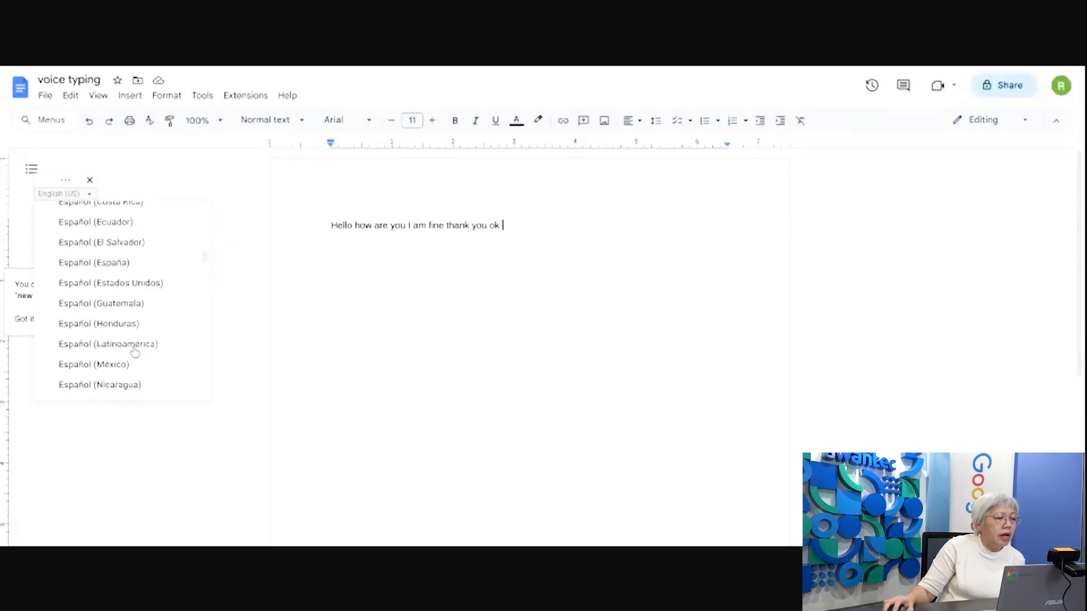
scroll(132, 355, up, 3)
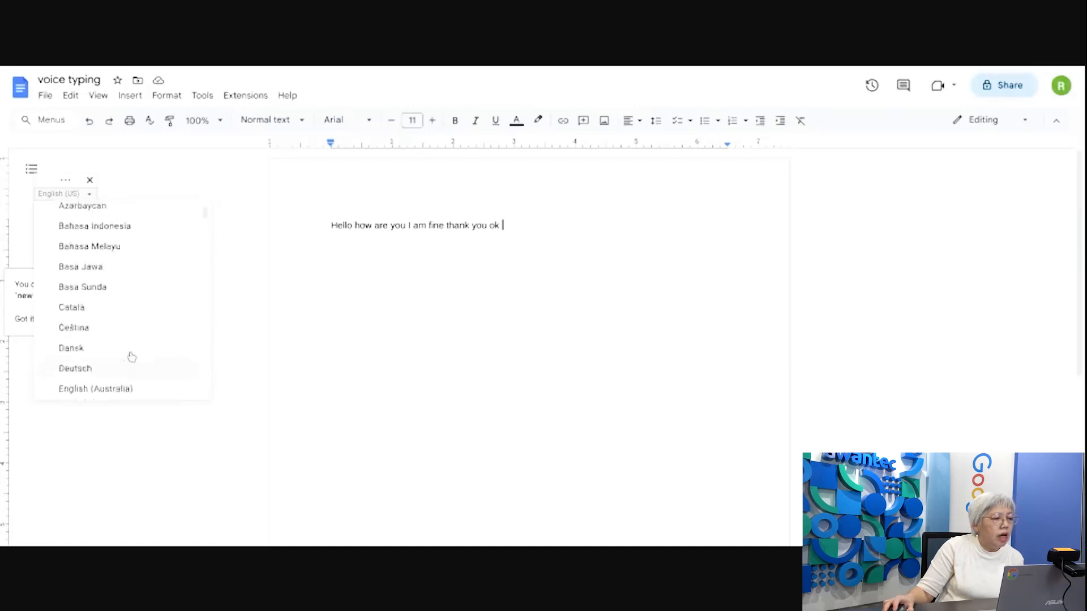
click(104, 262)
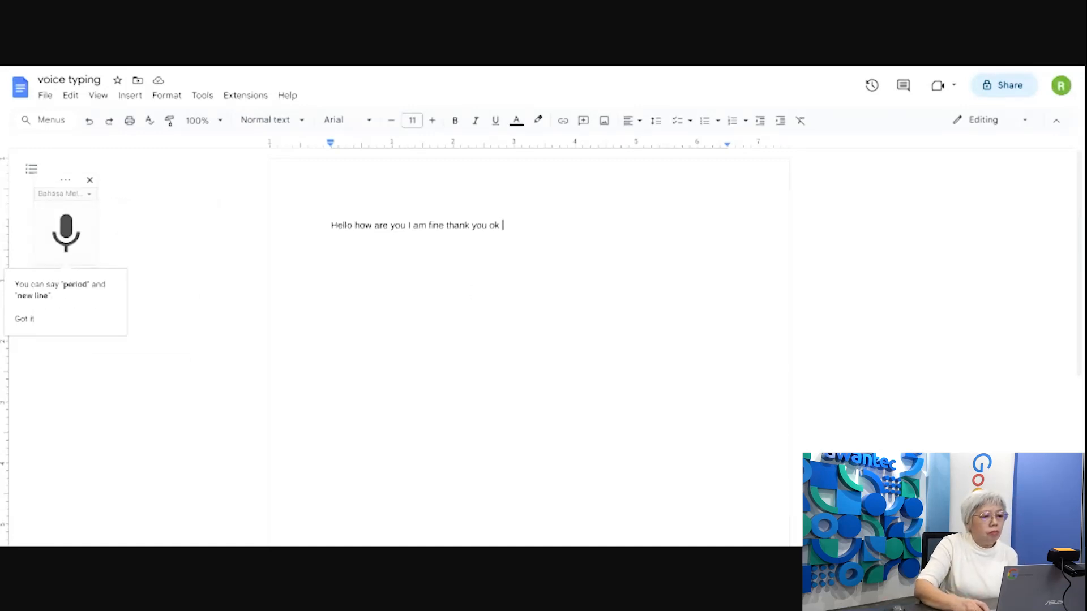
- Dictate "Selamat pagi Saya sihat sahaja" in Bahasa Melayu after the English text, stop recording and add a new line below
click(66, 194)
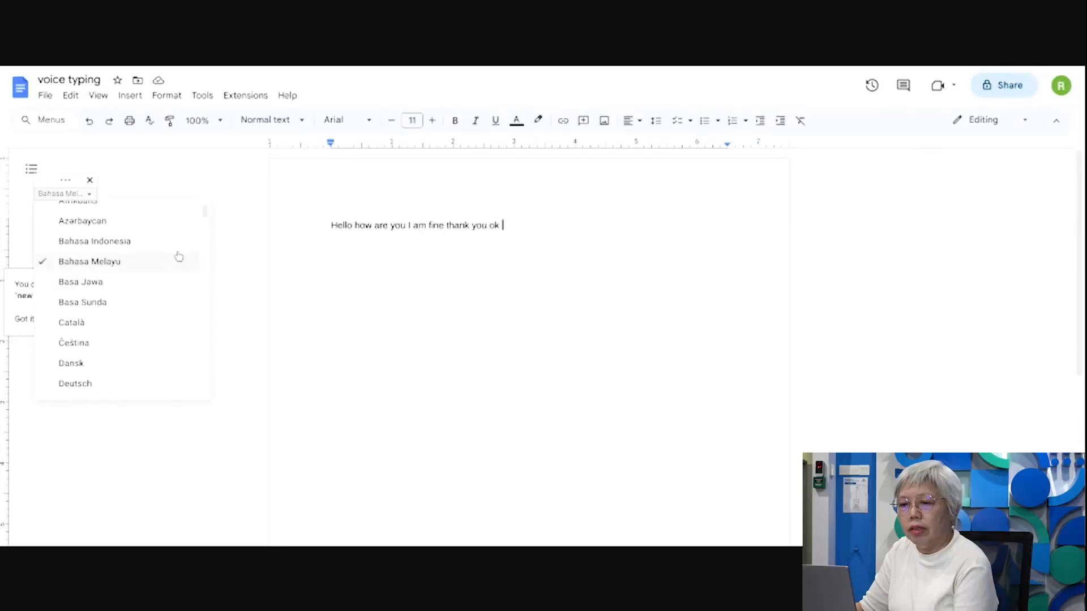
click(178, 259)
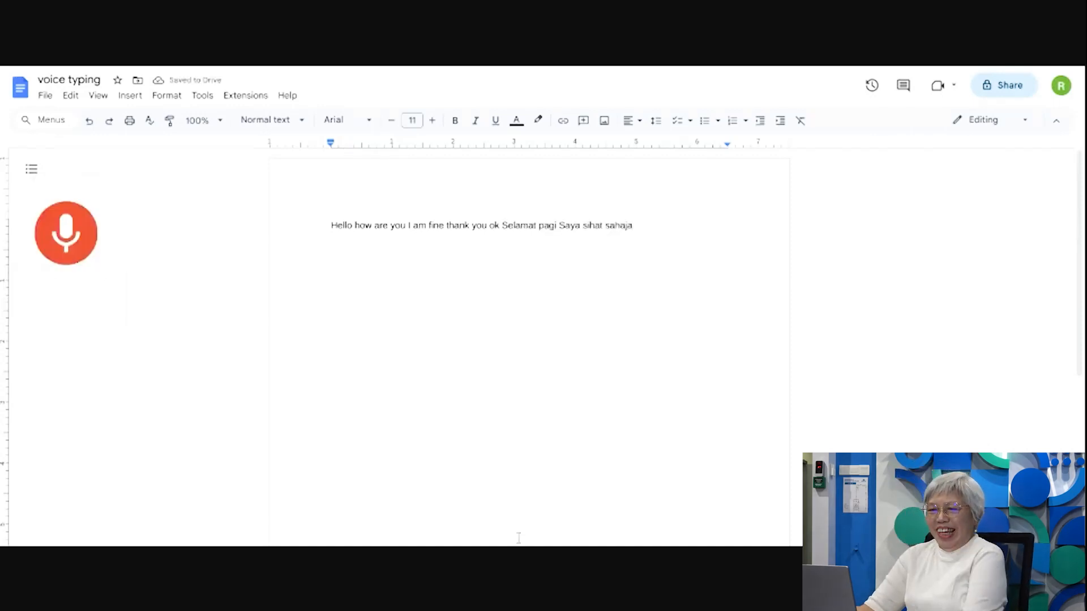
click(61, 239)
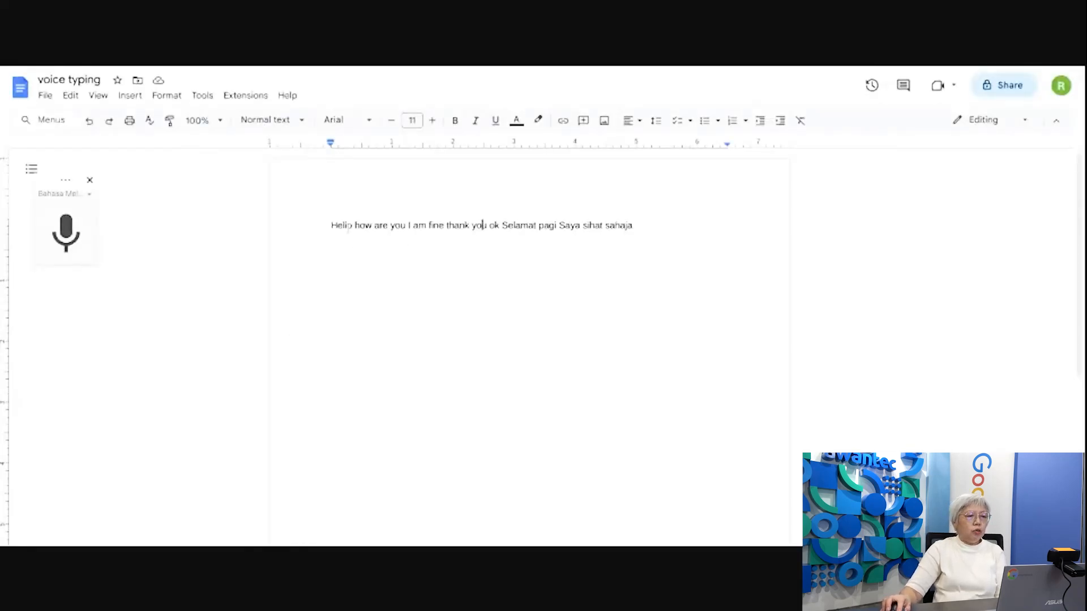
key(End)
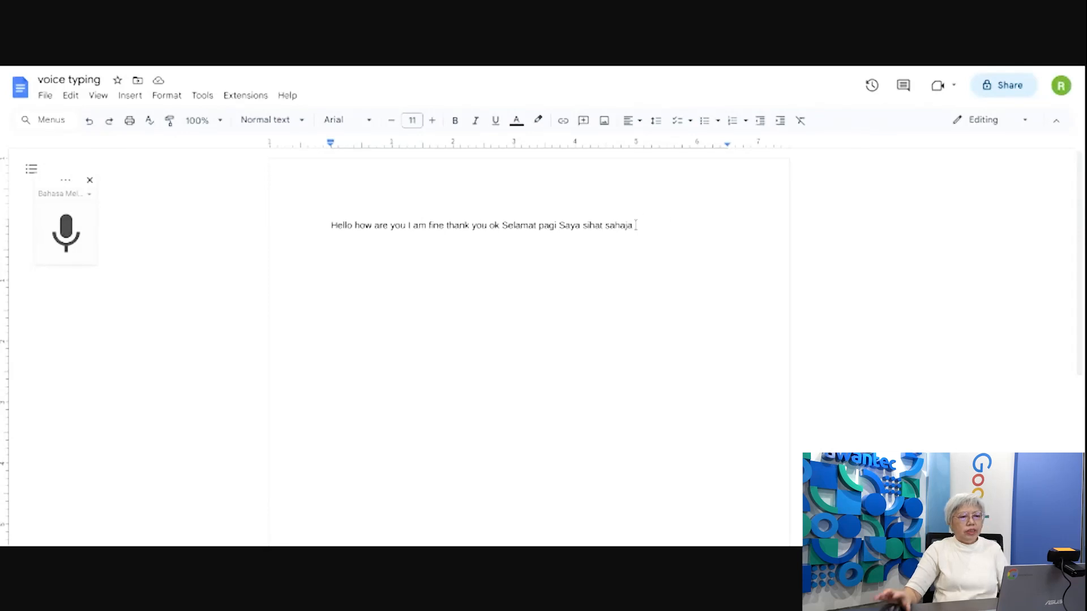
key(Return)
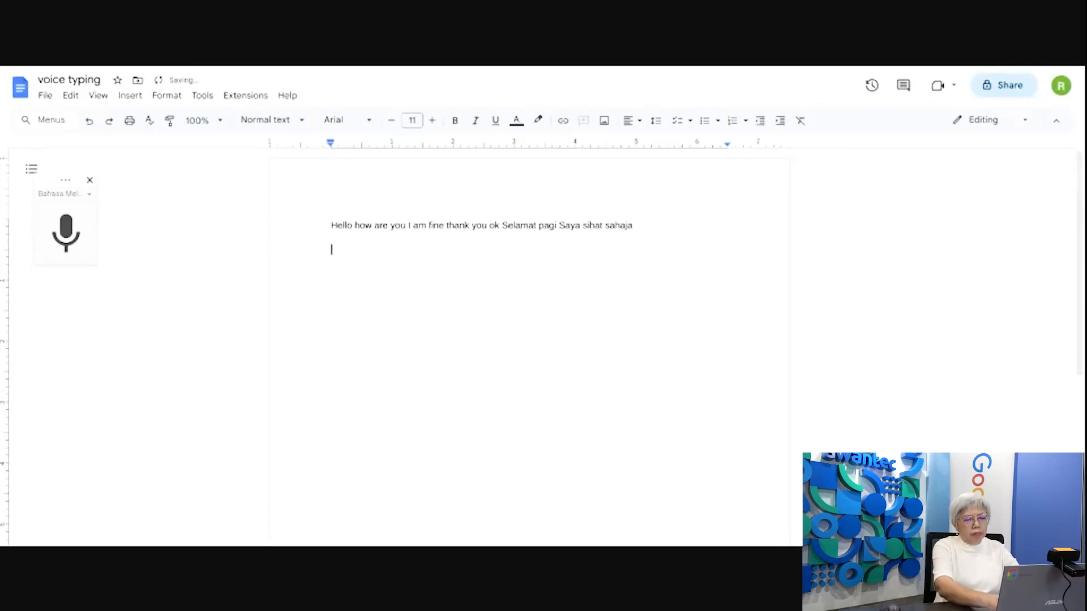
- Add a "Heading" line and a "Body" line beneath the dictated text
text(Heading)
key(Return)
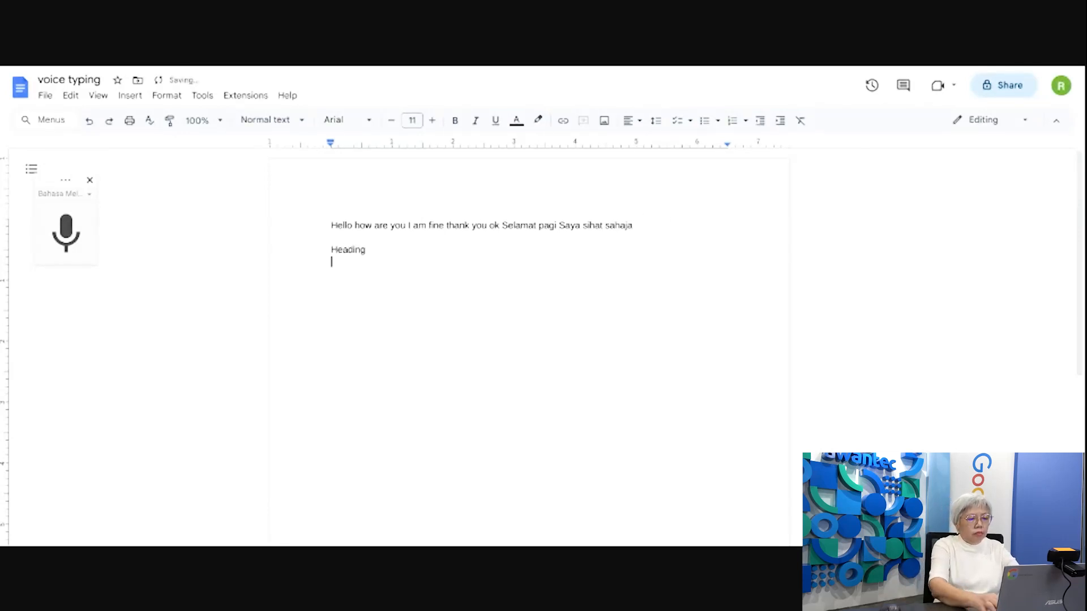
text(Heading)
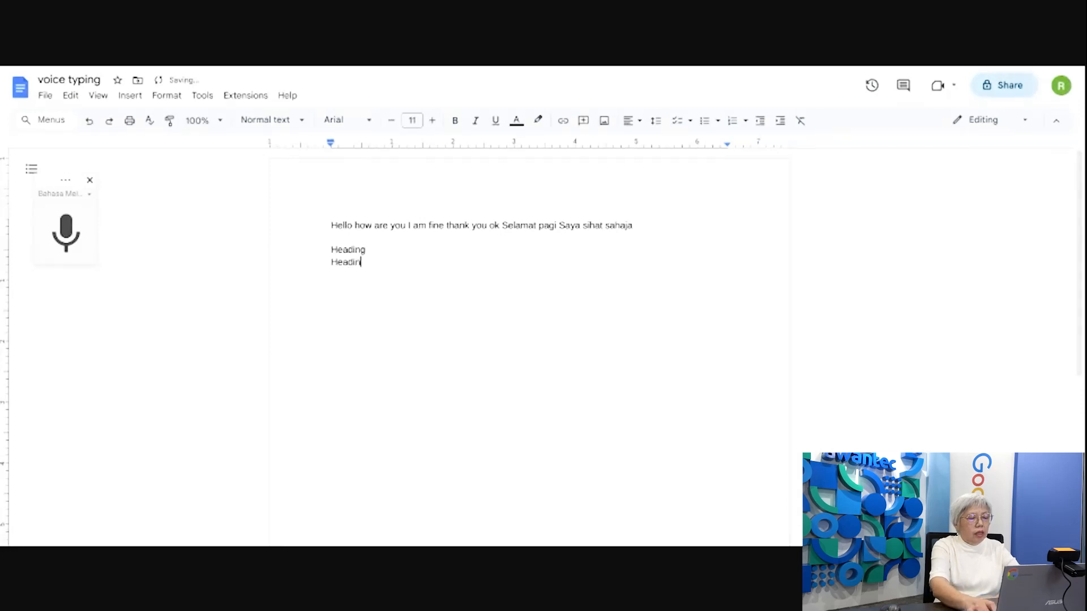
key(BackSpace)
key(BackSpace)
key(BackSpace)
key(BackSpace)
key(BackSpace)
key(BackSpace)
key(BackSpace)
text(Bo)
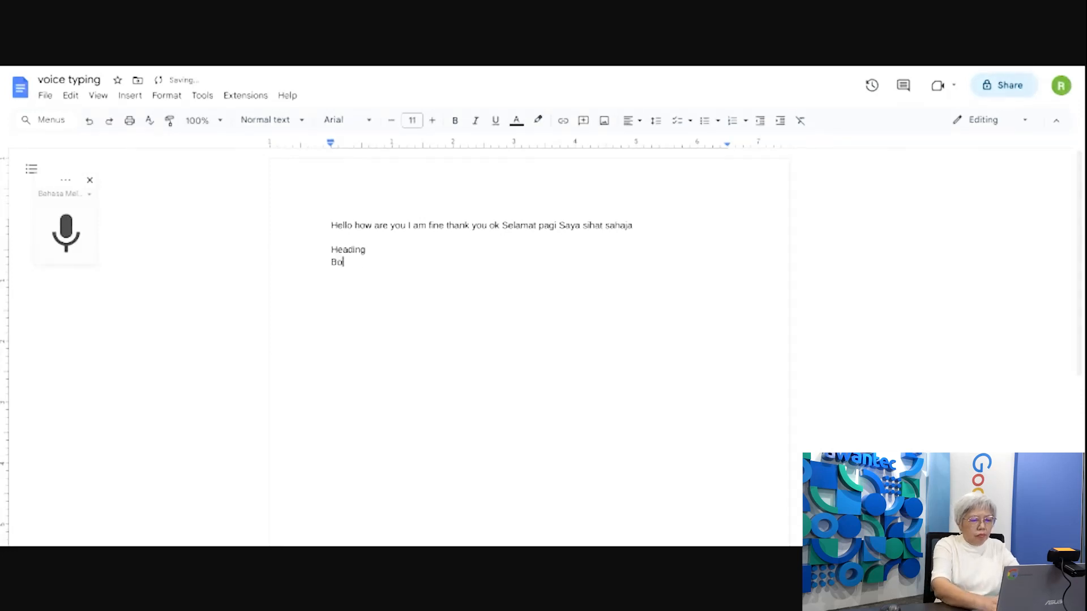
text(dy)
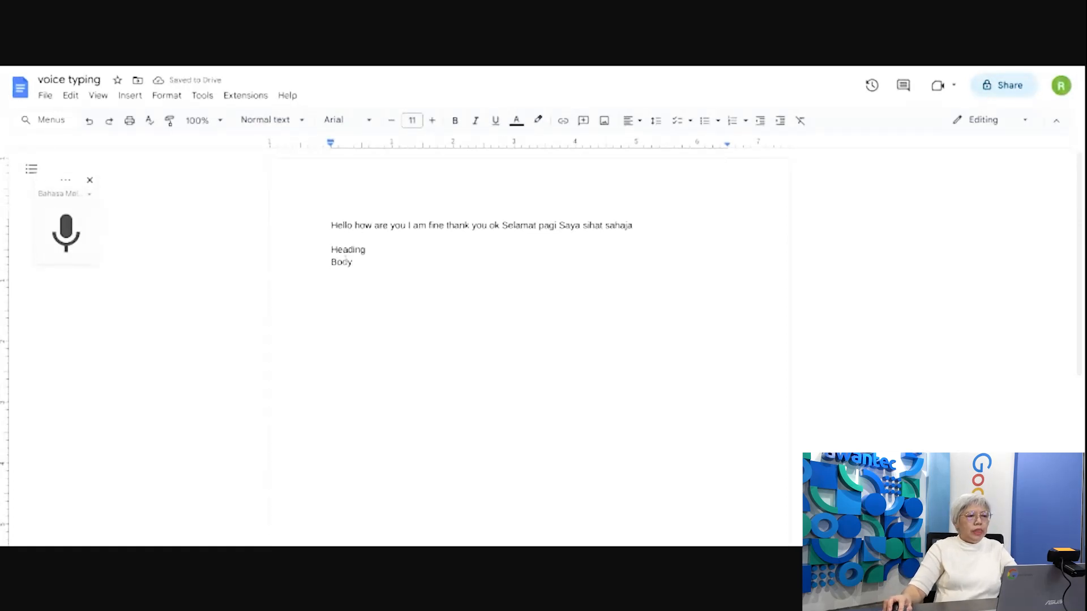
- Apply the Heading 1 paragraph style to the "Heading" text
drag(330, 249, 390, 250)
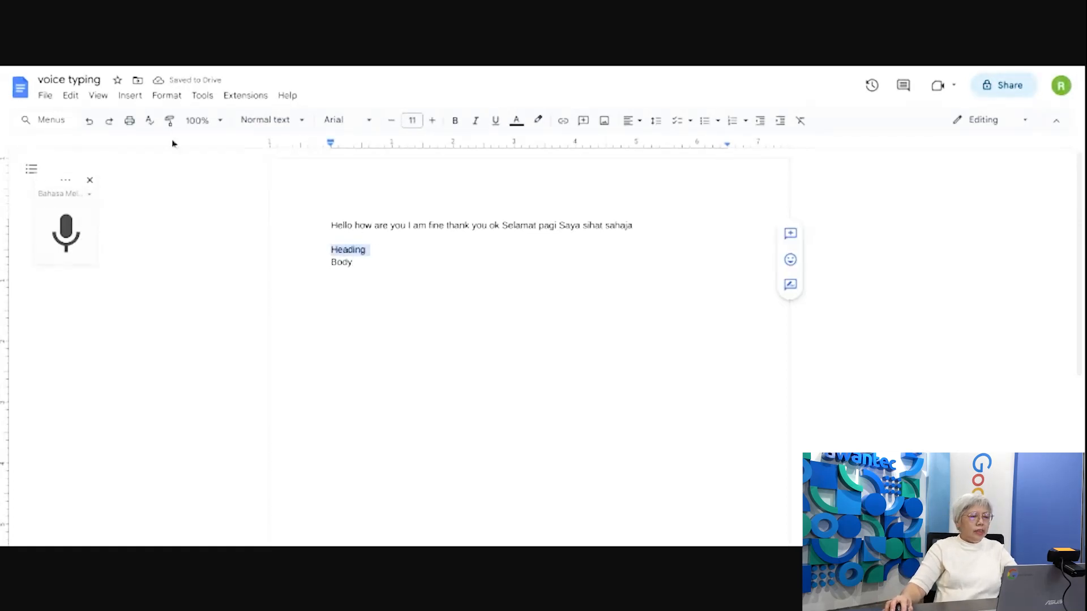
click(176, 97)
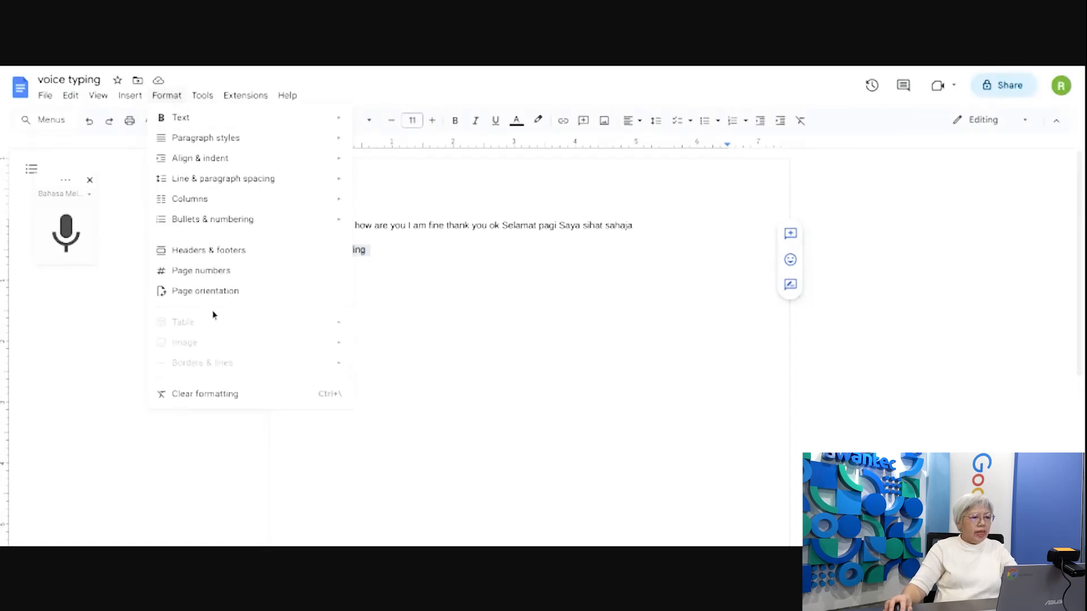
mouse_move(267, 145)
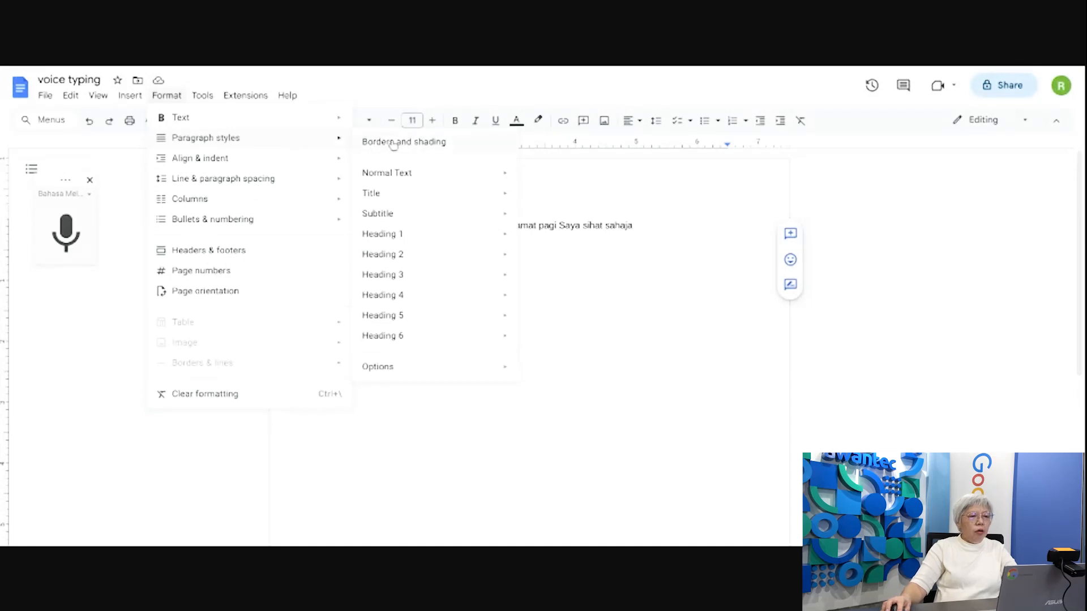
mouse_move(414, 251)
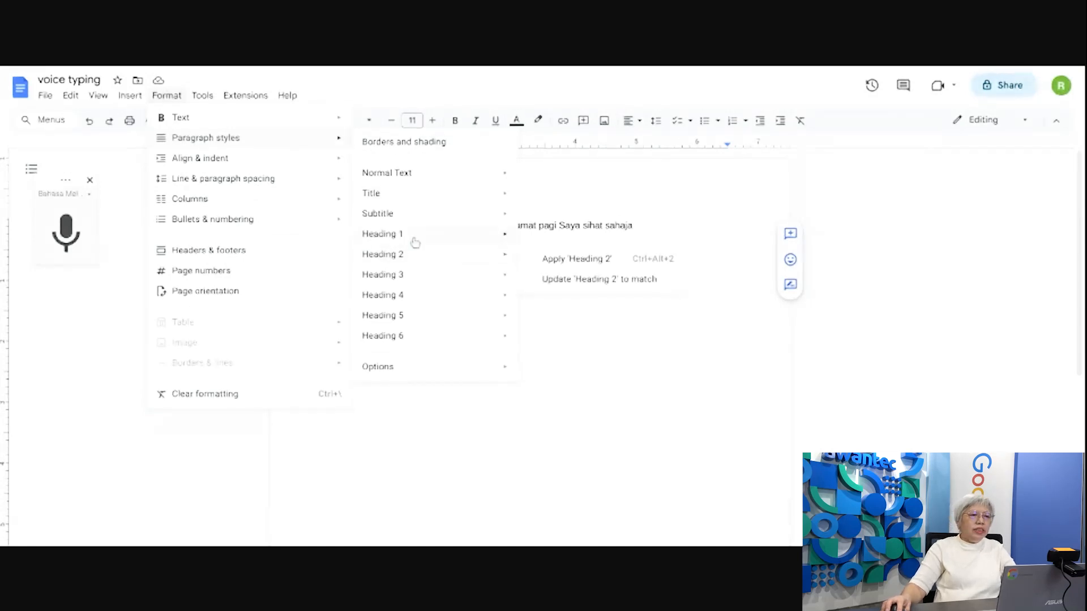
mouse_move(415, 196)
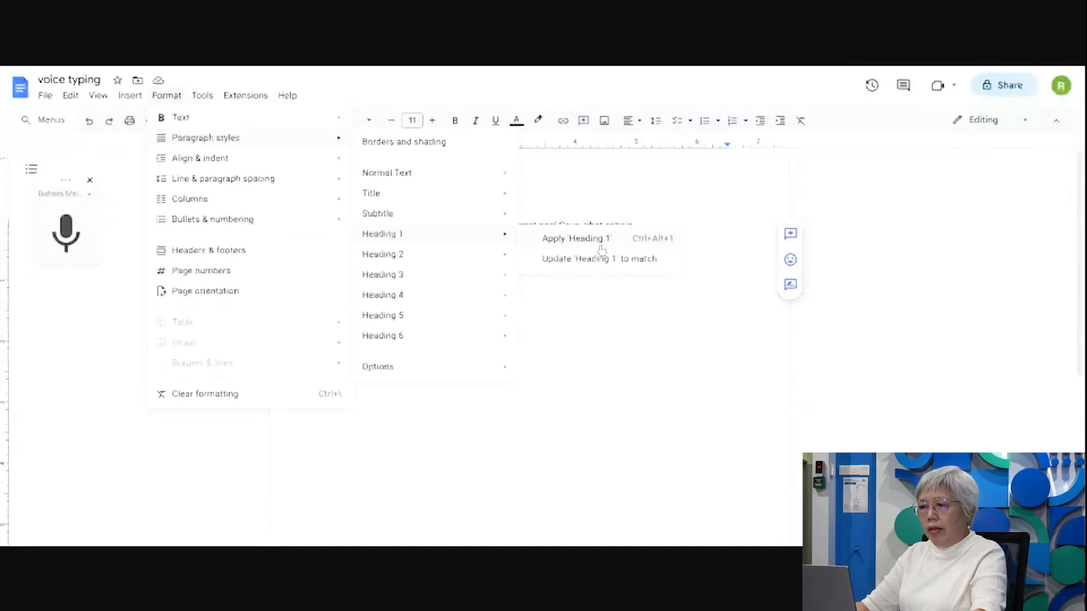
click(602, 245)
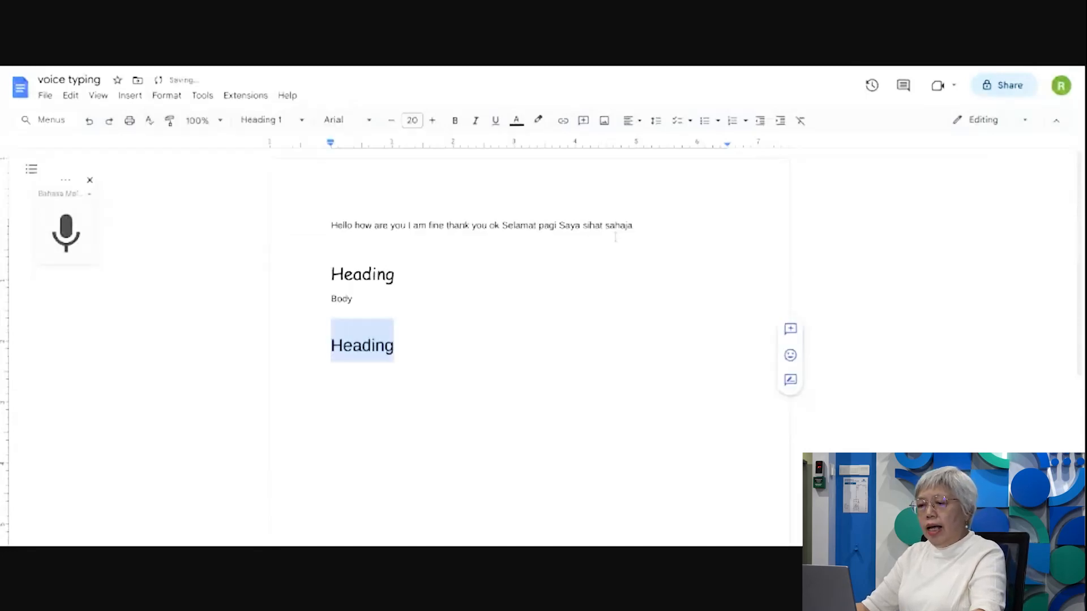
click(441, 371)
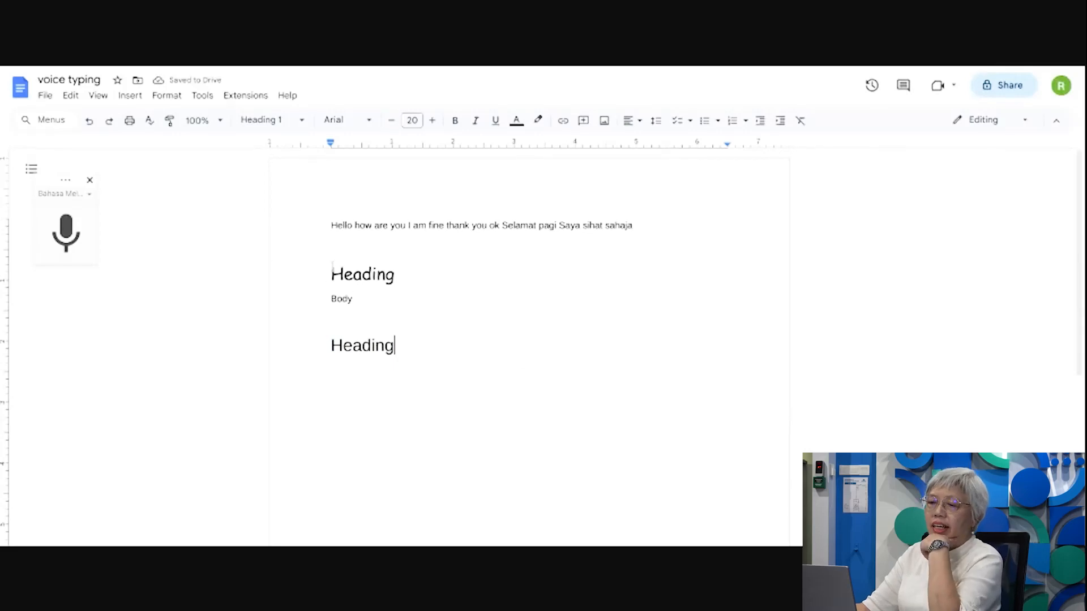
- Update the Heading 1 paragraph style to match the Comic-font "Heading" line above "Body"
drag(333, 264, 413, 277)
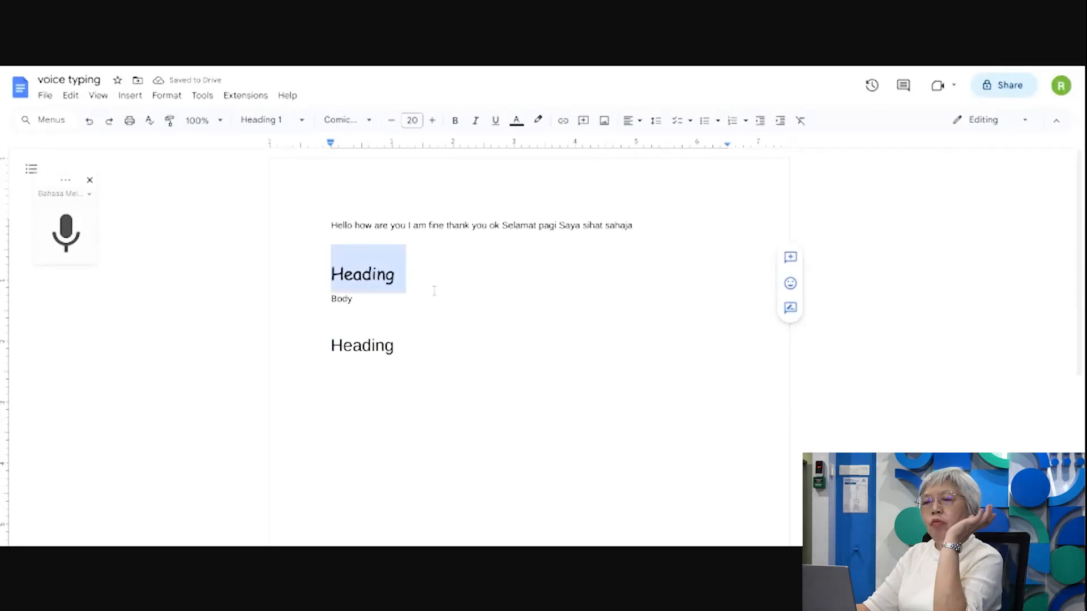
click(166, 97)
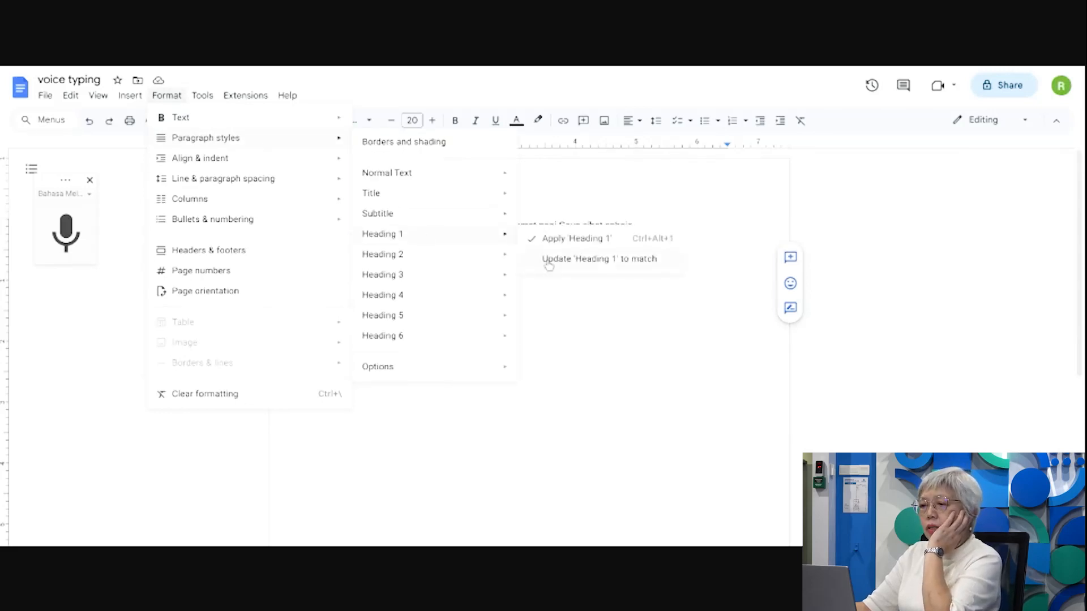
click(571, 270)
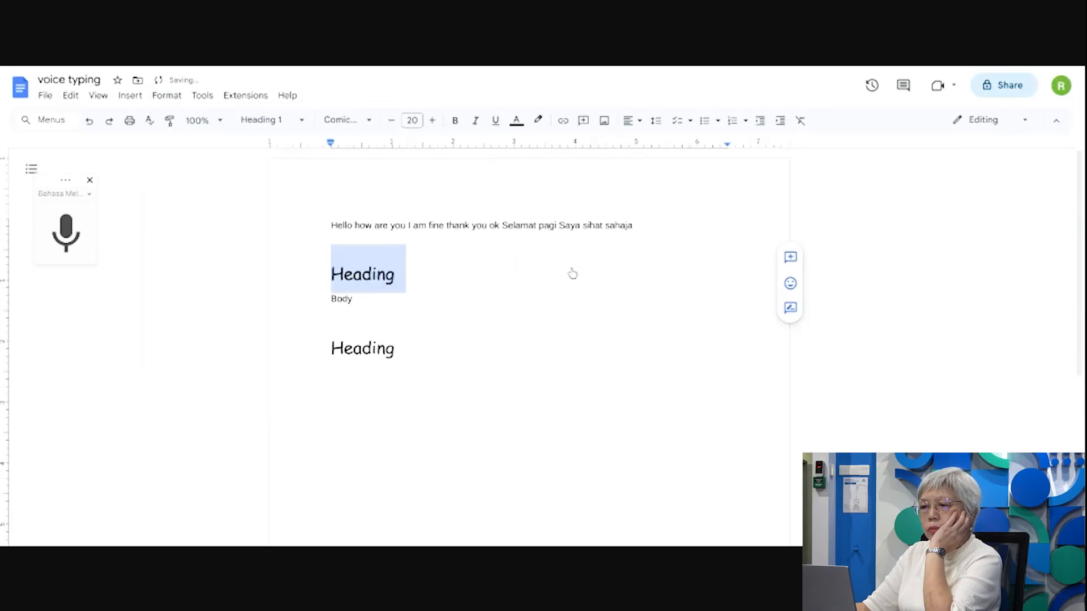
click(533, 436)
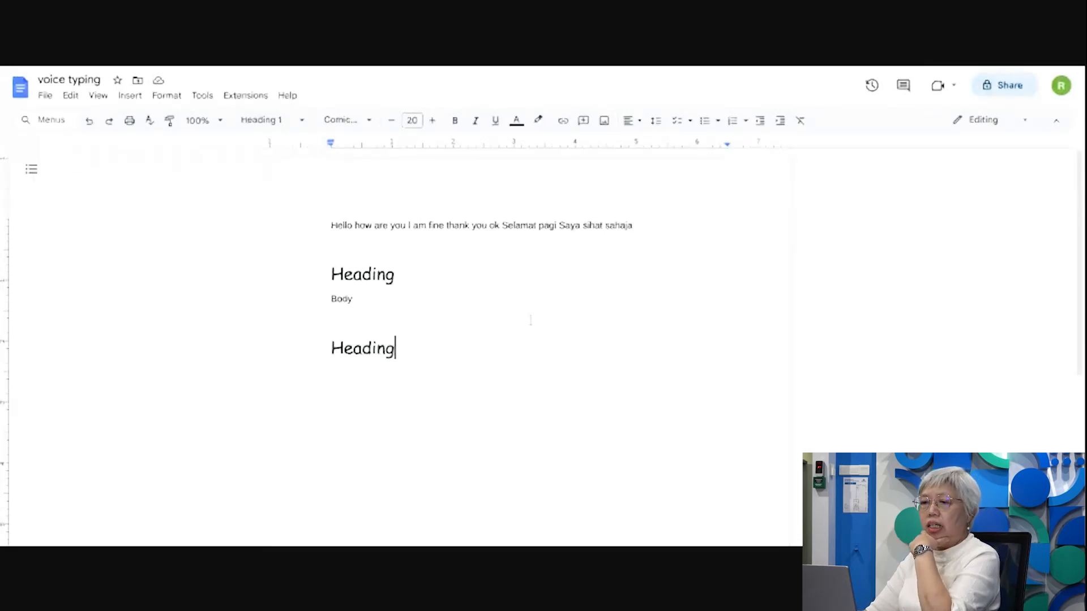
- Search the Google Workspace Marketplace add-ons for "styles" and choose the Paragraph Styles+ suggestion
click(247, 96)
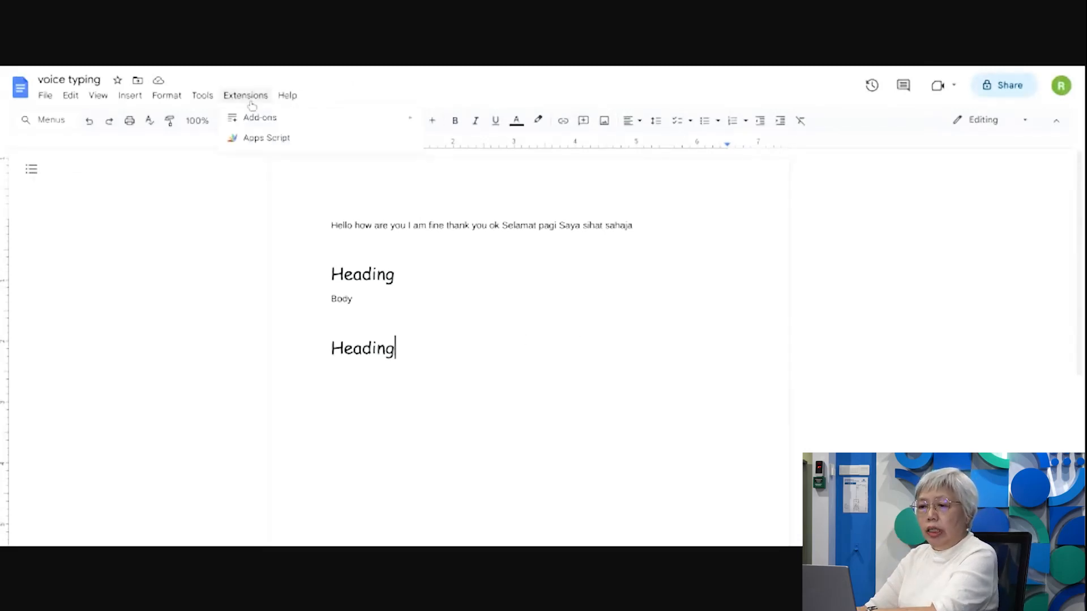
mouse_move(278, 121)
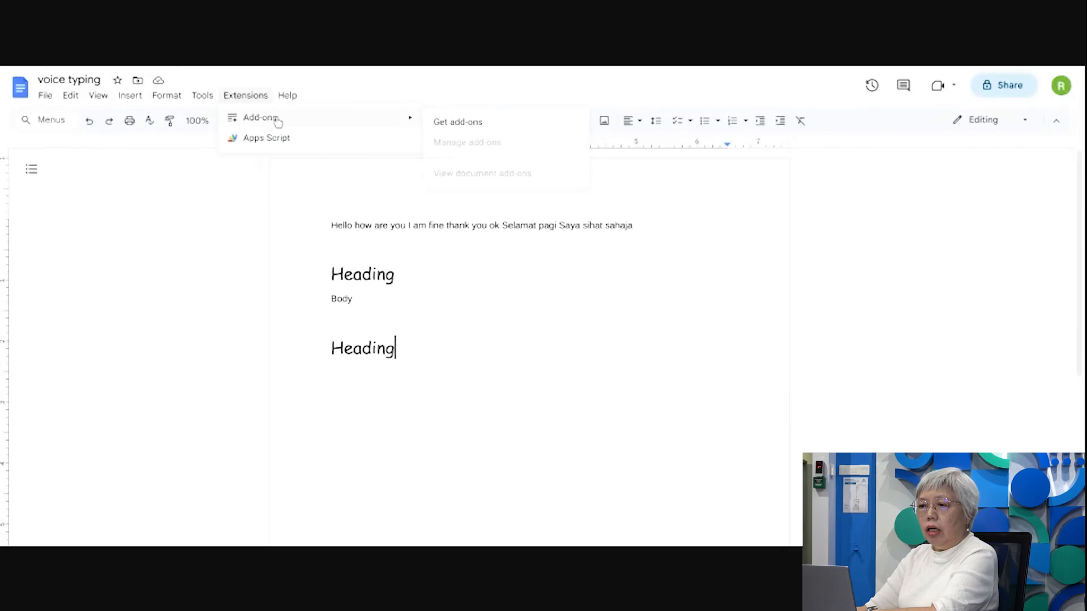
click(491, 130)
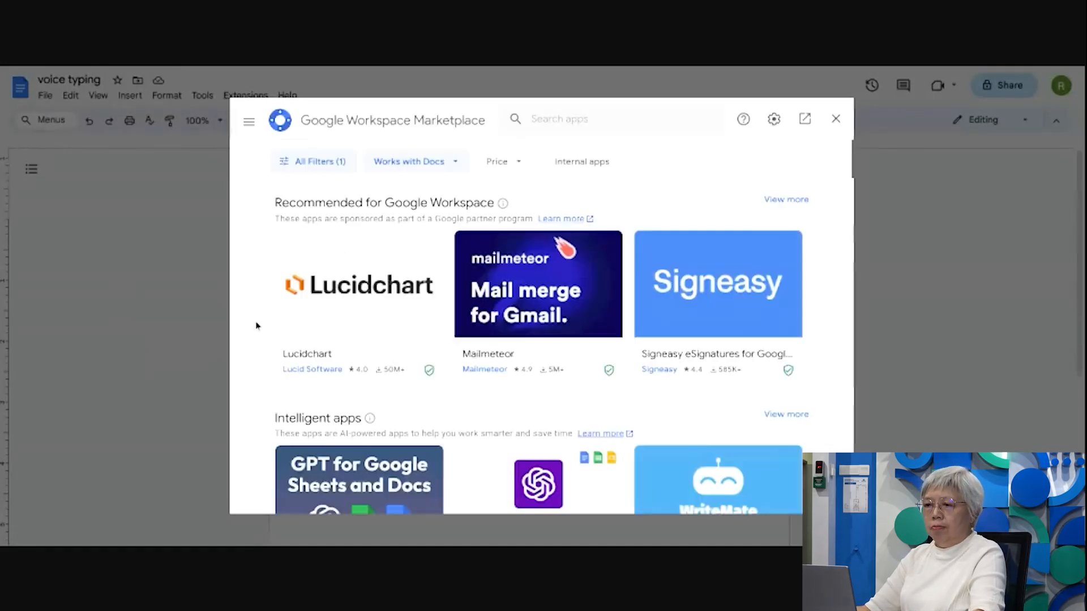
text(styles)
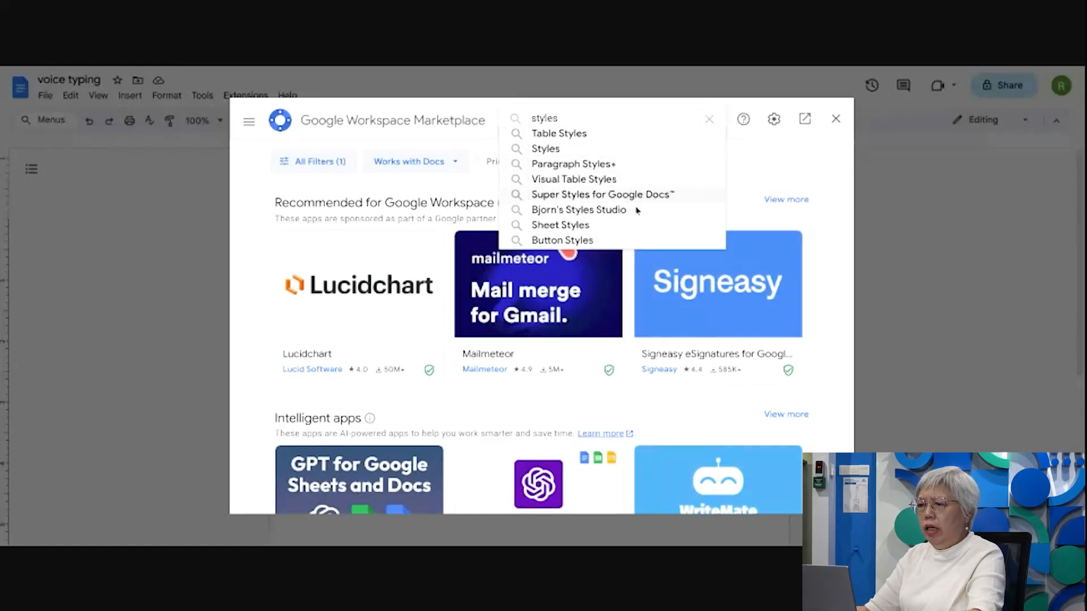
click(614, 165)
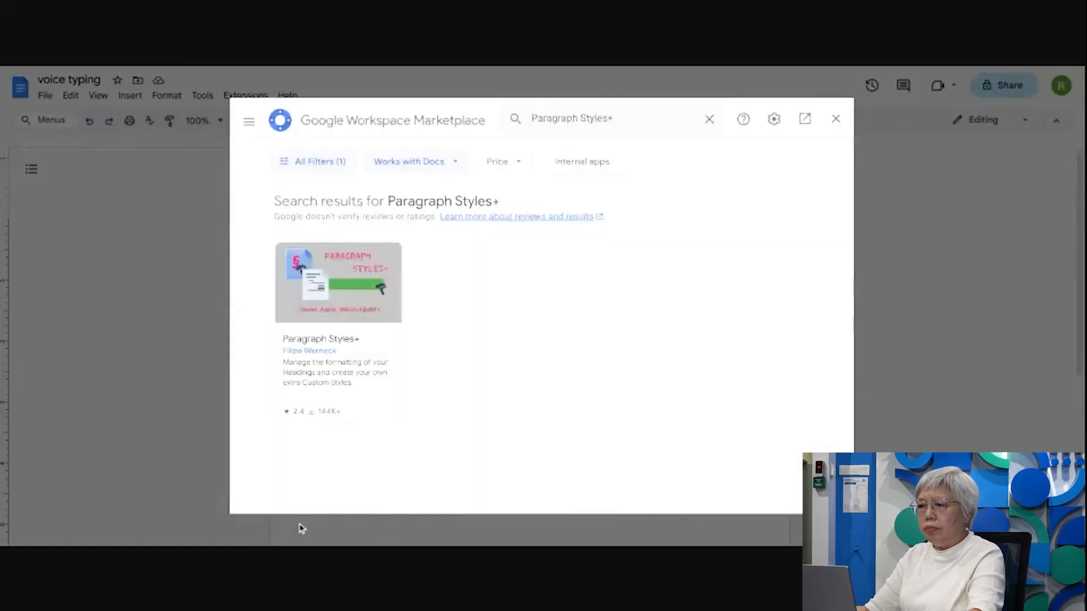
- Start installing the Paragraph Styles+ add-on, continue to the permission request and choose the account shown
click(365, 298)
click(709, 211)
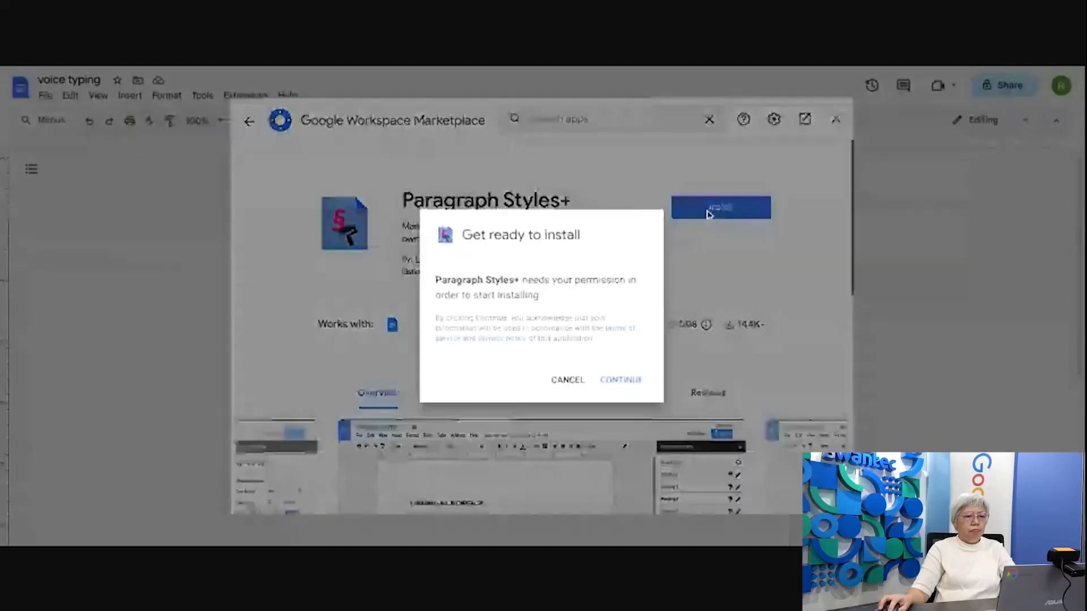
click(640, 385)
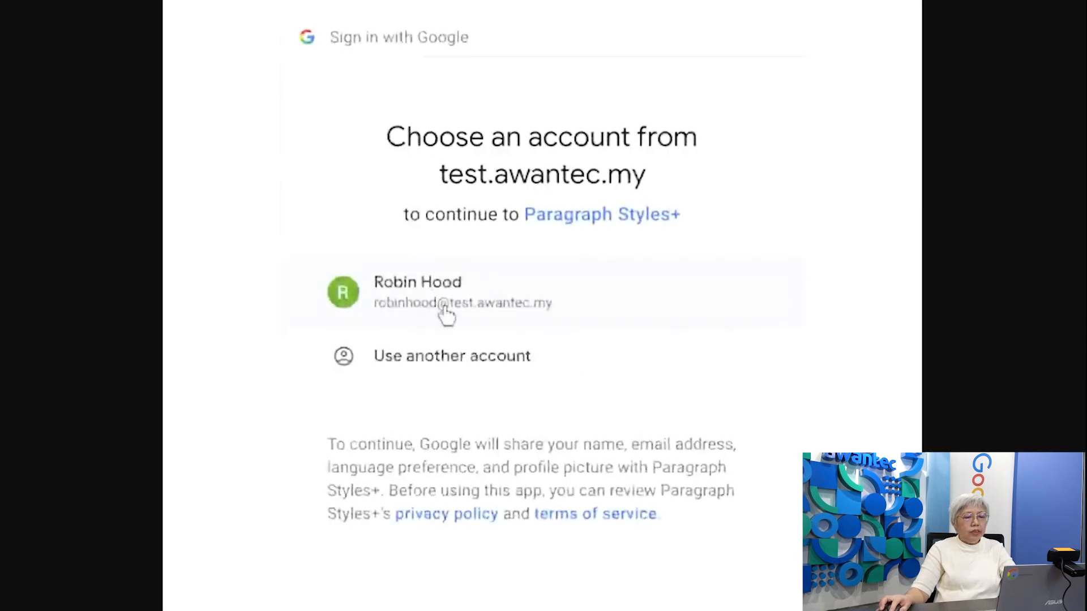
click(443, 311)
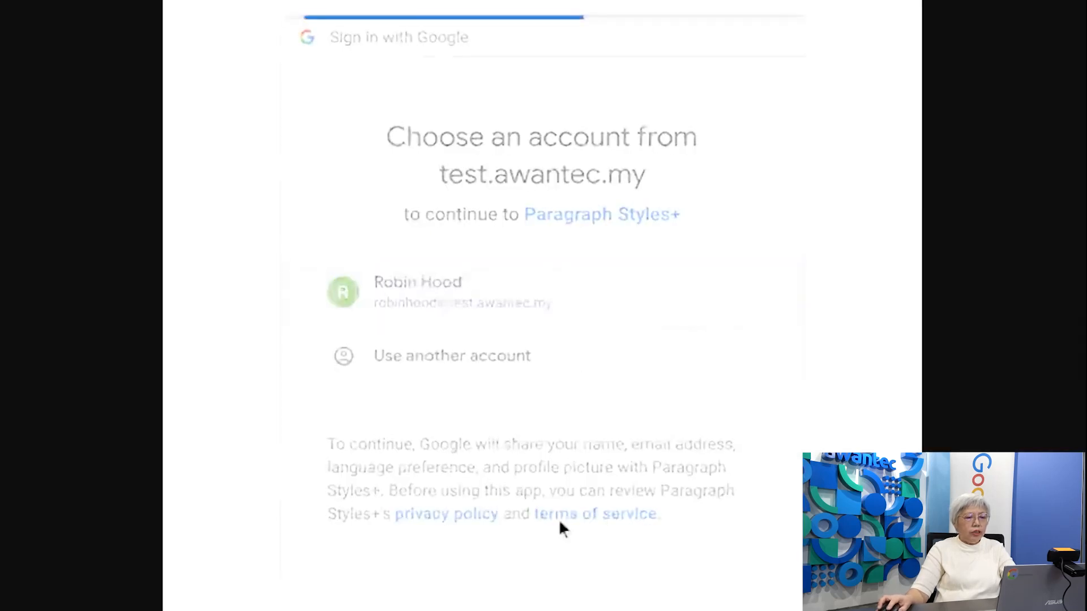